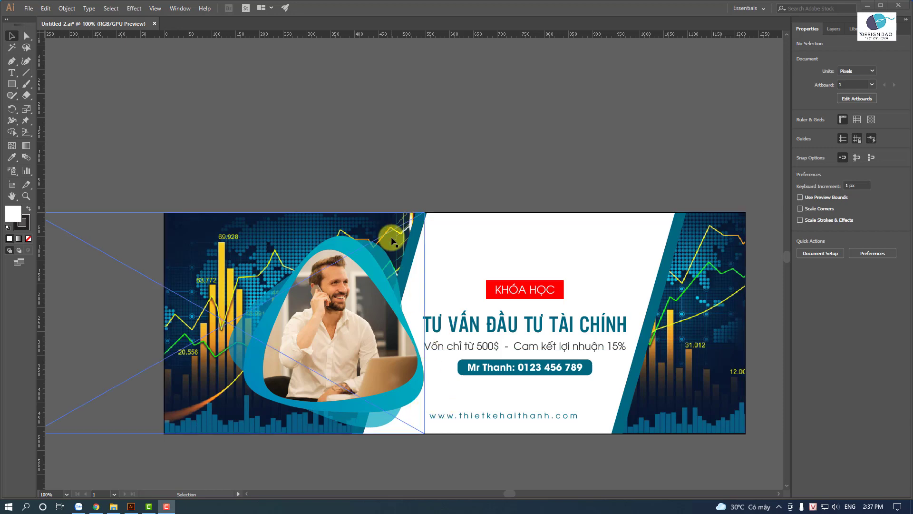
Step: Zoom out and pan to inspect the whole finished banner, then zoom back to 100%
click(569, 310)
key(space)
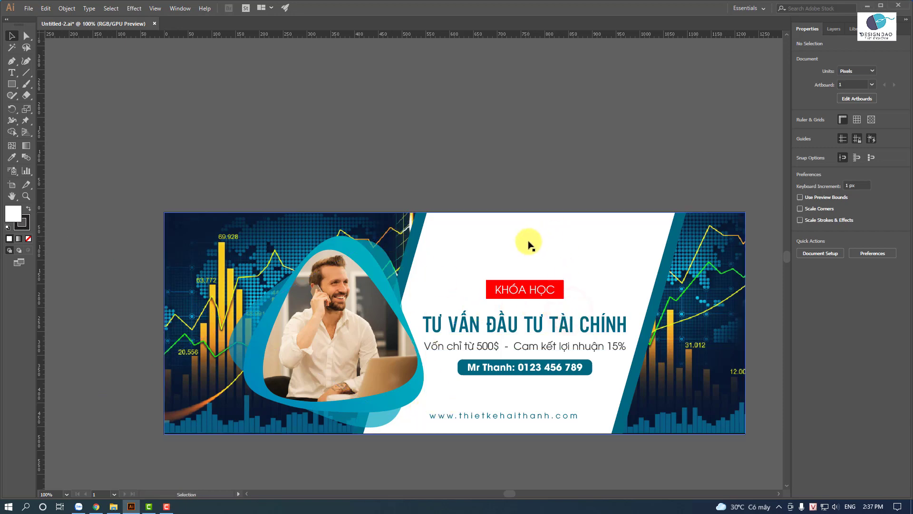
key(ctrl+minus)
scroll(528, 244, down, 1)
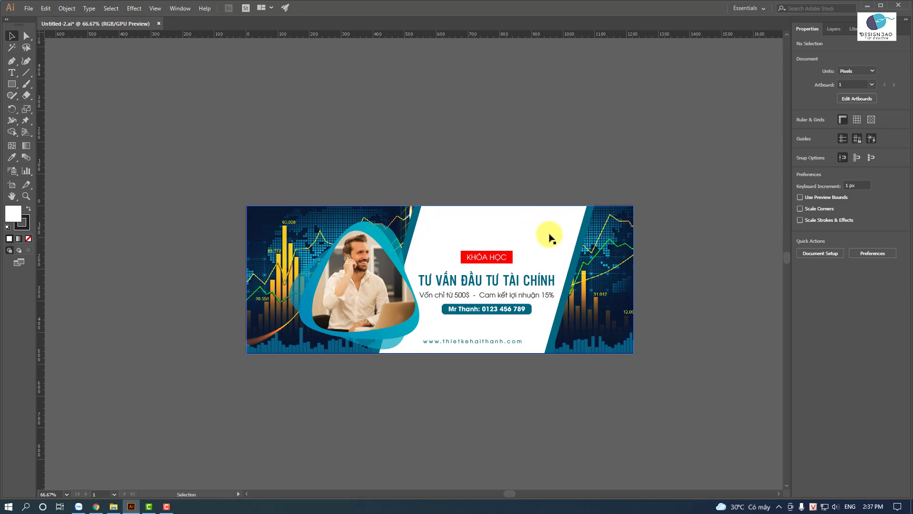
scroll(547, 235, down, 1)
scroll(547, 210, down, 1)
scroll(573, 217, left, 1)
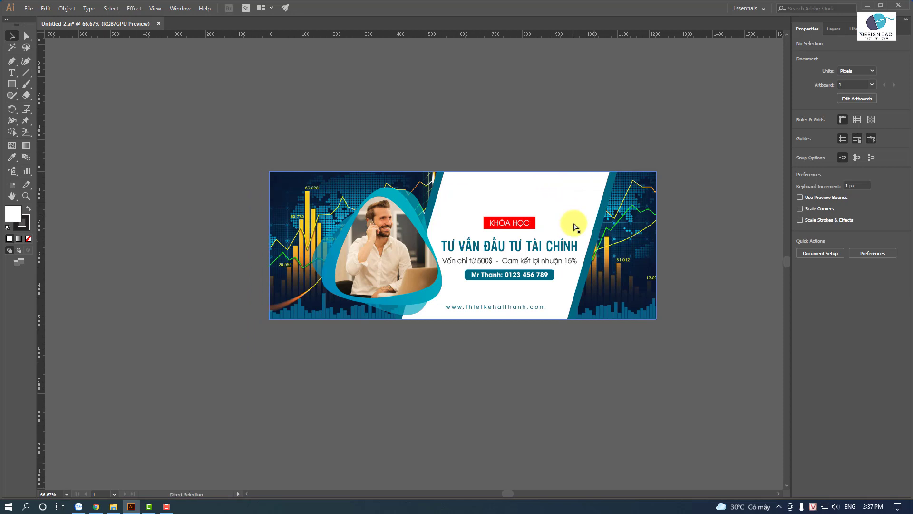
scroll(575, 228, right, 3)
key(ctrl+plus)
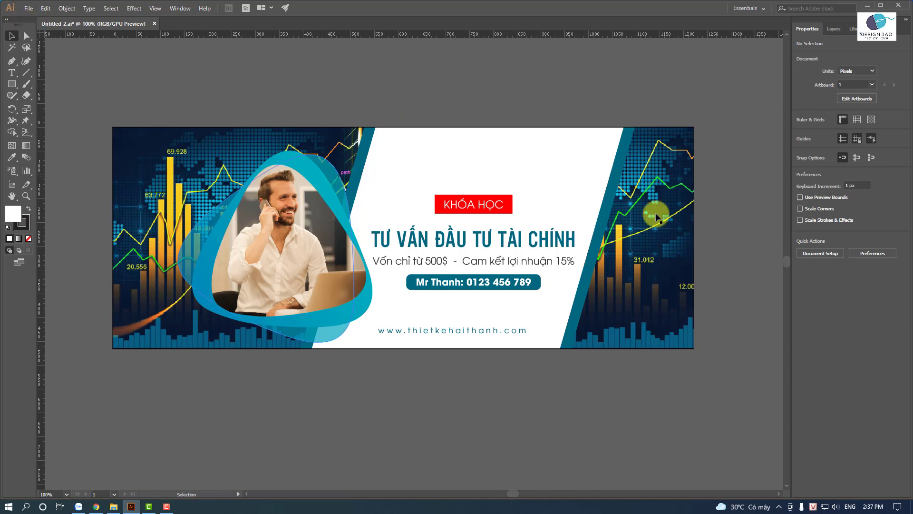
Step: Create a new 1222 × 465 px document to check its size, then close it
click(27, 10)
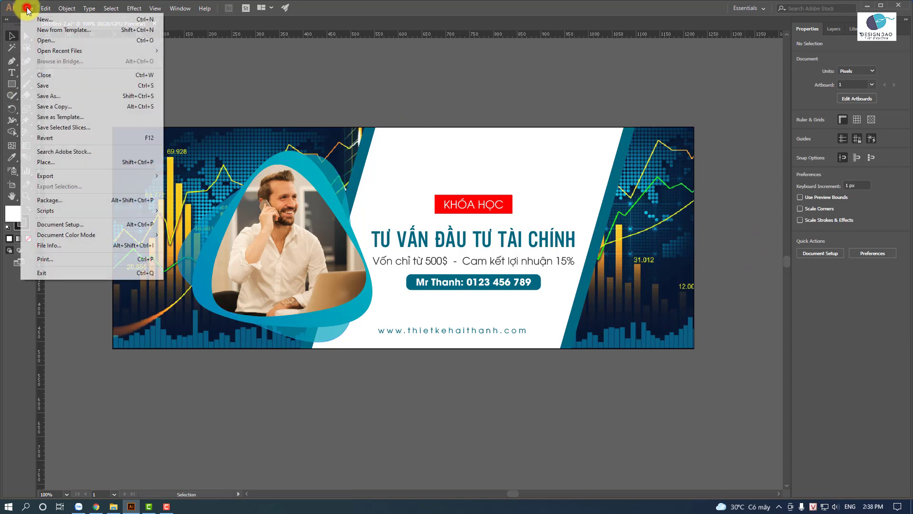
click(33, 20)
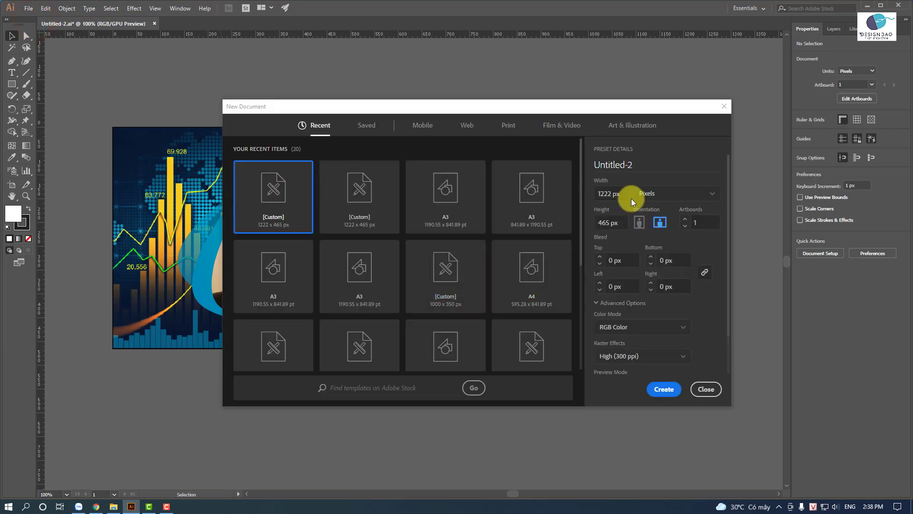
click(614, 195)
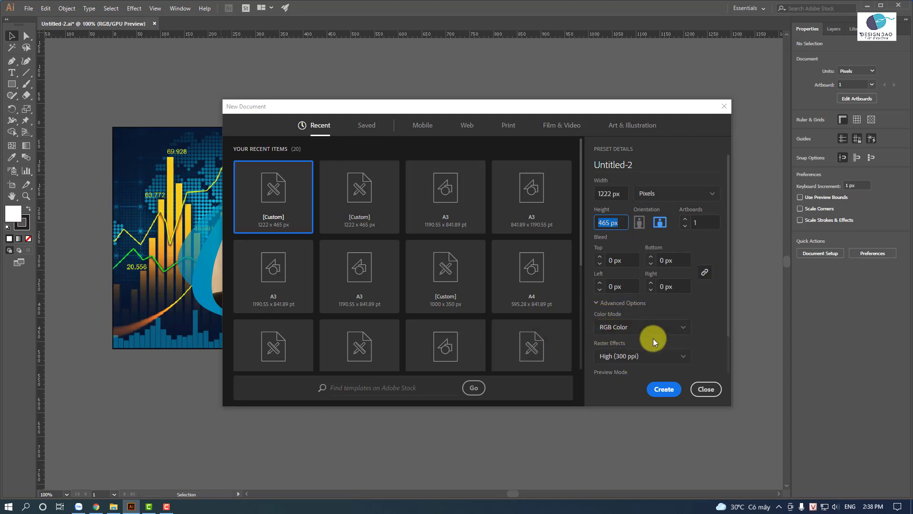
click(666, 390)
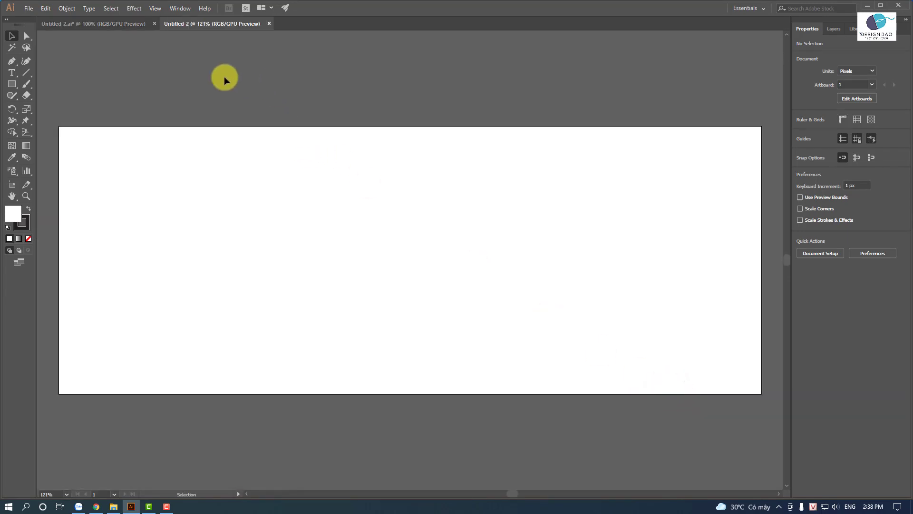
click(270, 24)
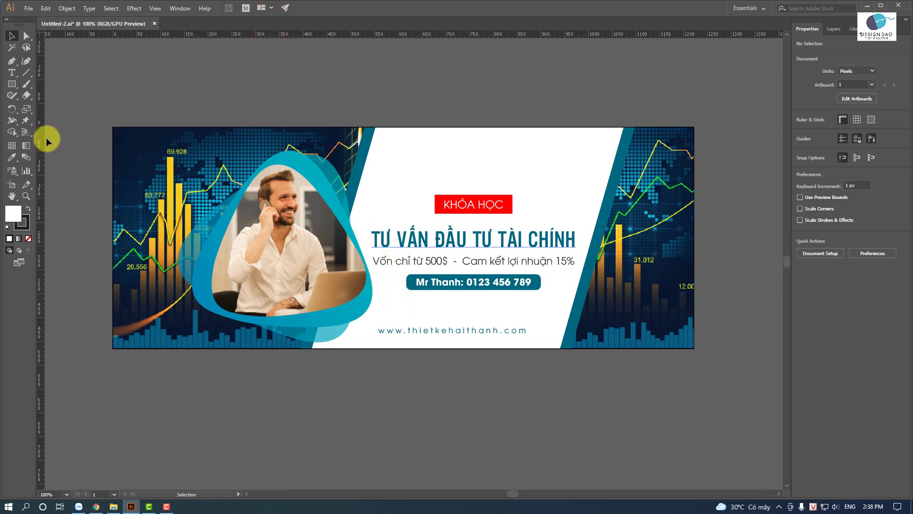
Step: Draw a white rectangle covering the whole artboard and send it behind the banner
click(12, 84)
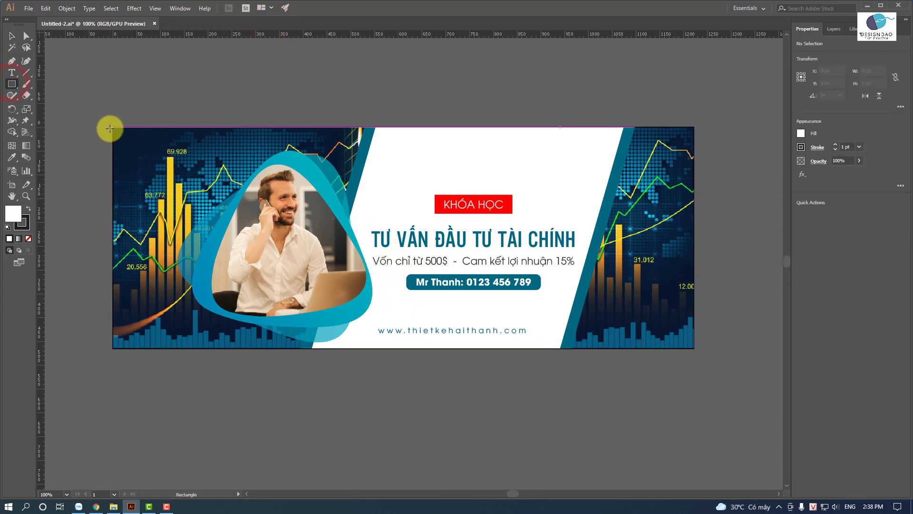
mouse_move(112, 128)
mouse_down()
mouse_move(345, 275)
mouse_move(696, 349)
mouse_up()
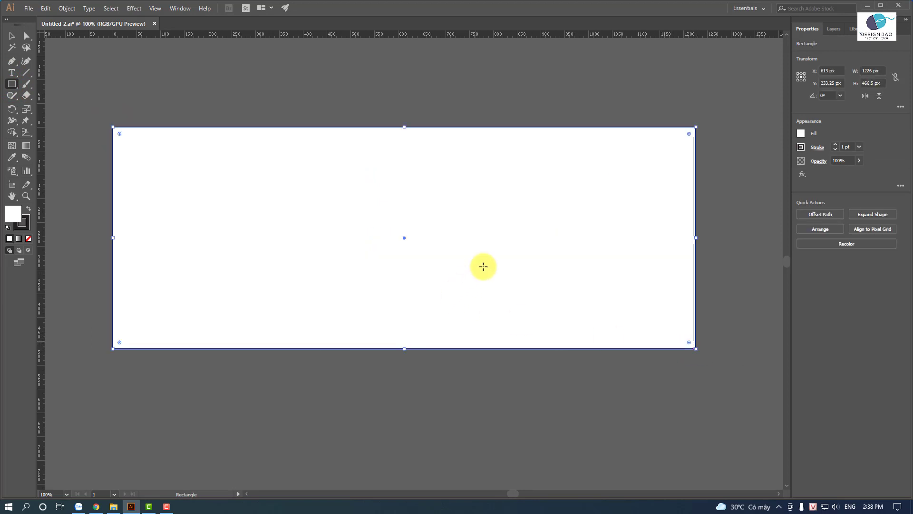
right_click(482, 264)
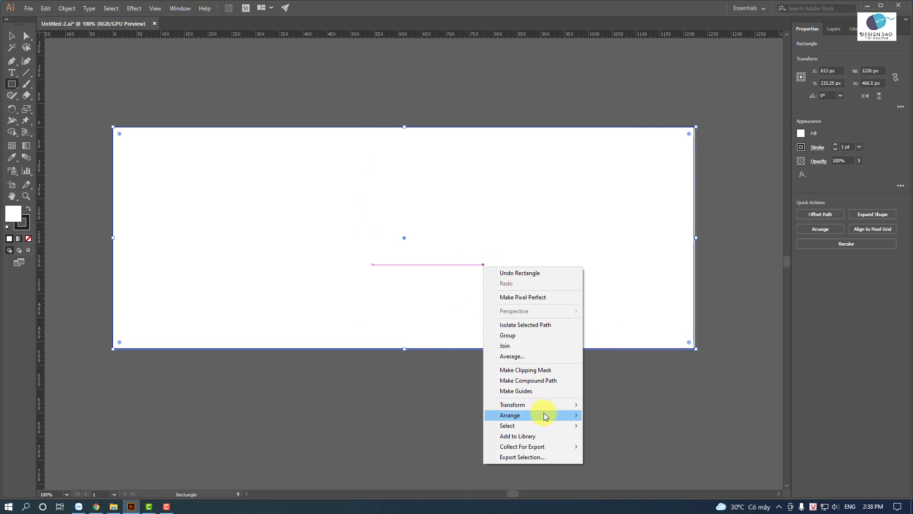
click(659, 446)
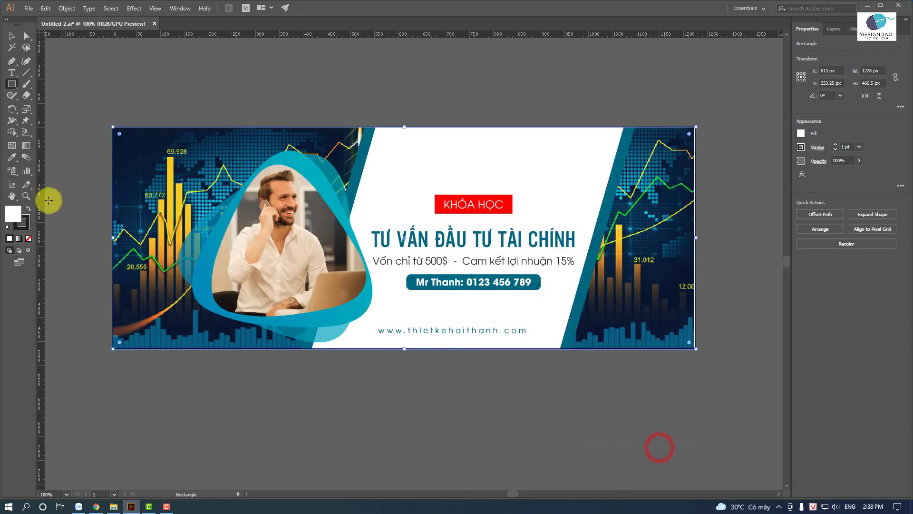
Step: Move the banner artwork straight up above the now-blank artboard
key(ctrl+minus)
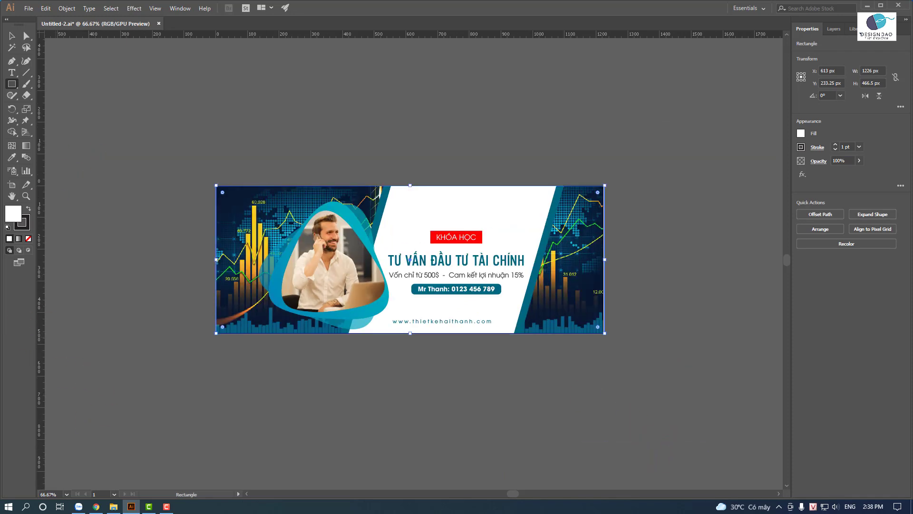
click(11, 36)
click(331, 102)
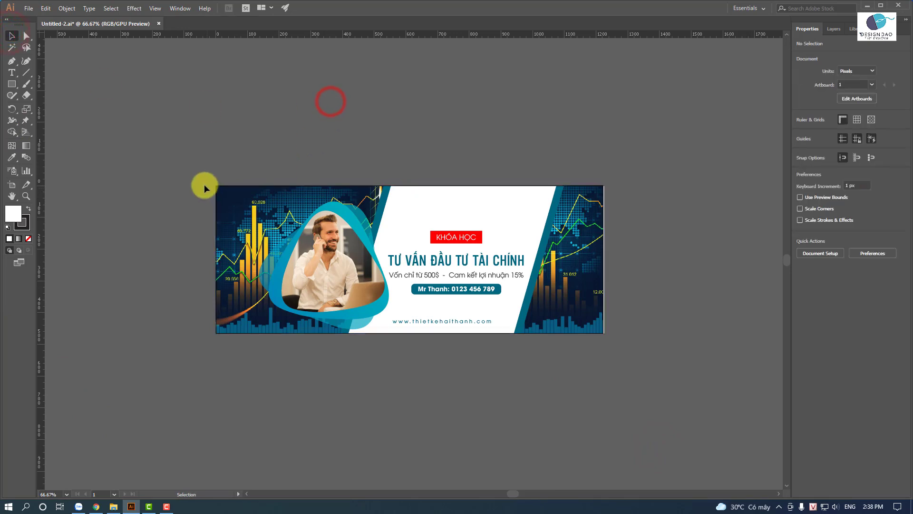
mouse_move(718, 434)
mouse_down()
mouse_move(561, 289)
mouse_move(557, 126)
mouse_up()
drag(464, 245, 456, 303)
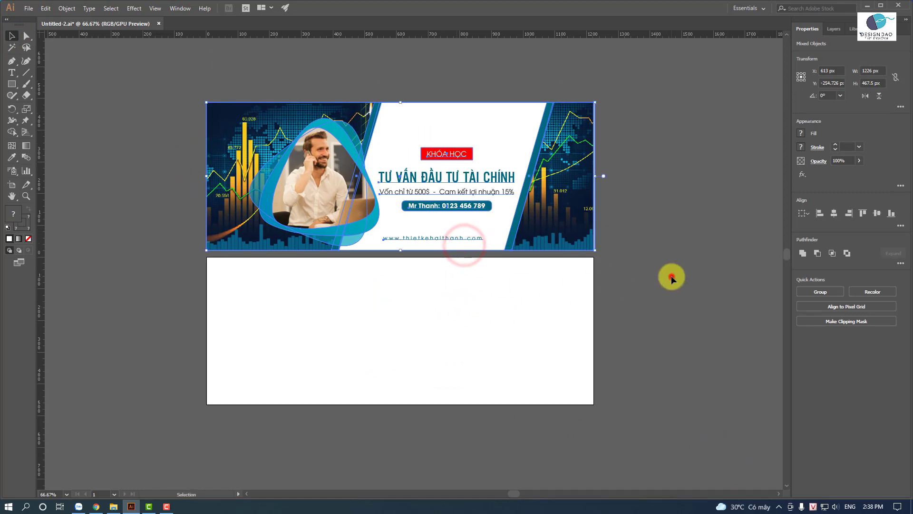
click(671, 277)
alt+scroll(607, 462, up, 1)
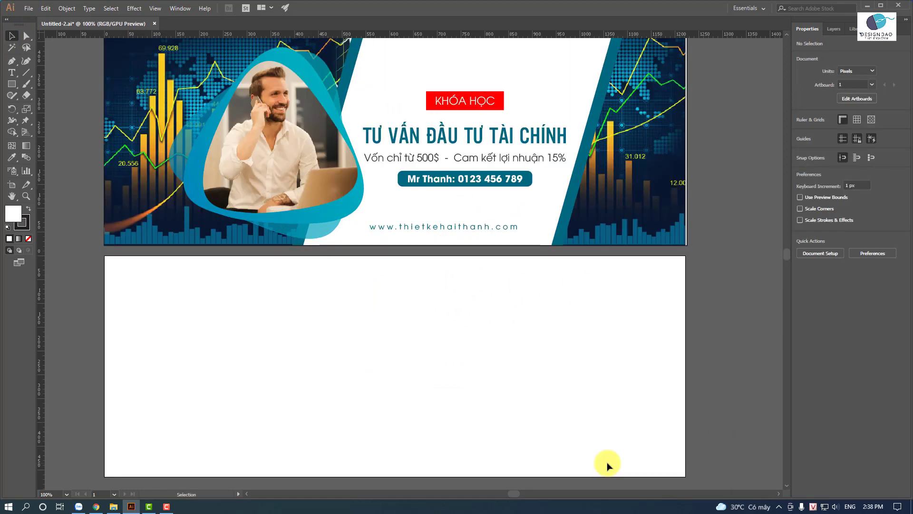
drag(527, 338, 557, 367)
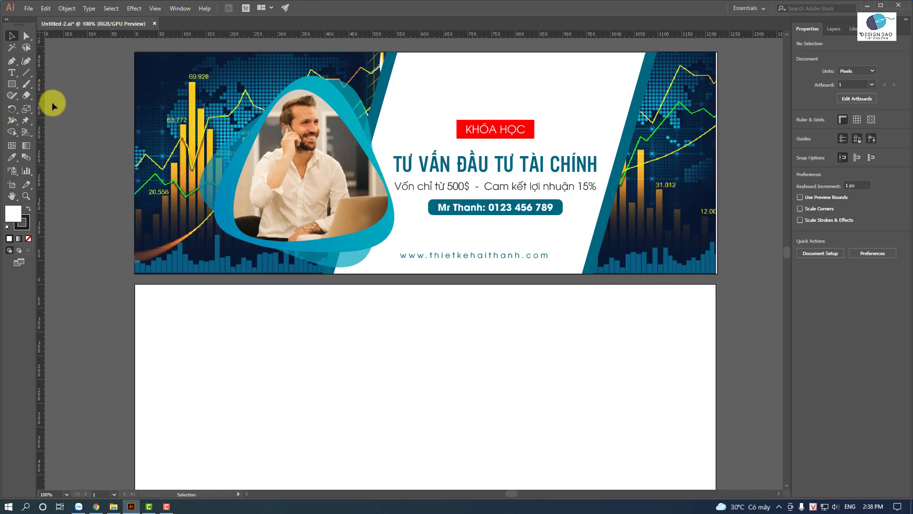
Step: Create a rectangle on the blank artboard with width 828 px and height 465 px
key(ctrl+r)
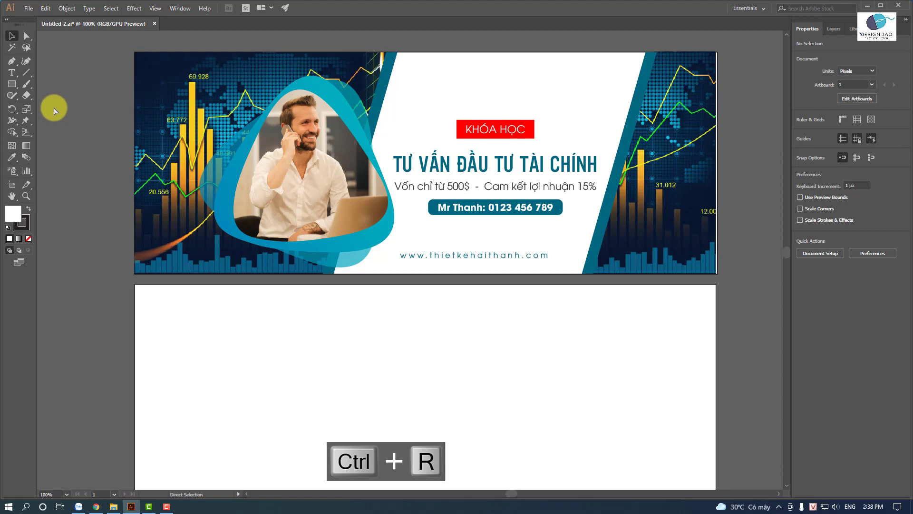
key(ctrl+r)
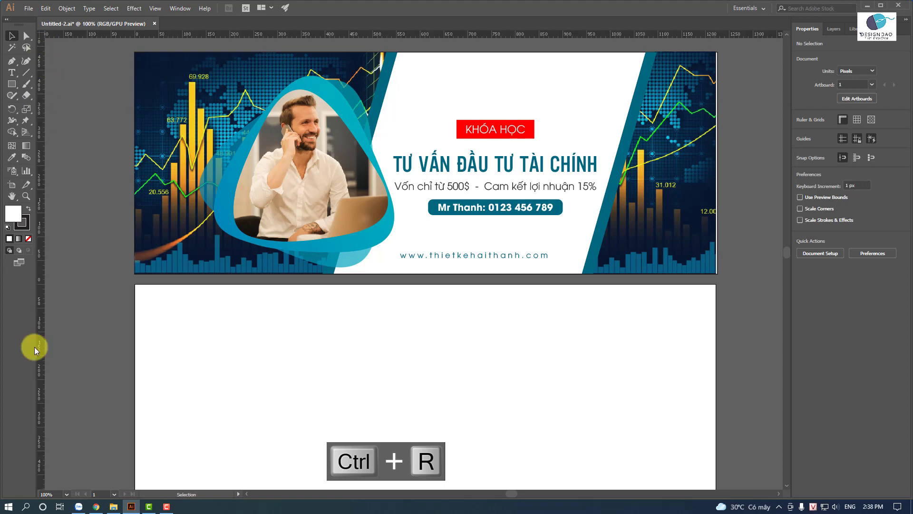
click(10, 84)
click(78, 85)
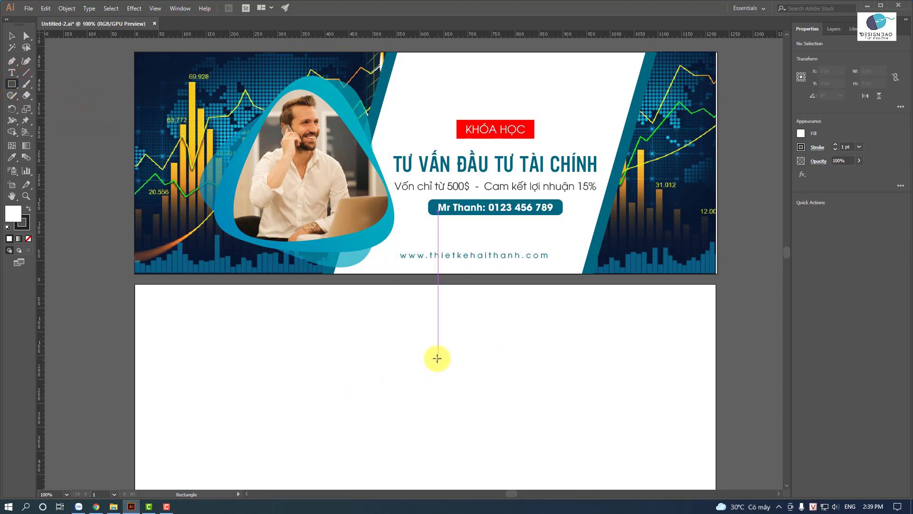
click(438, 358)
text(825)
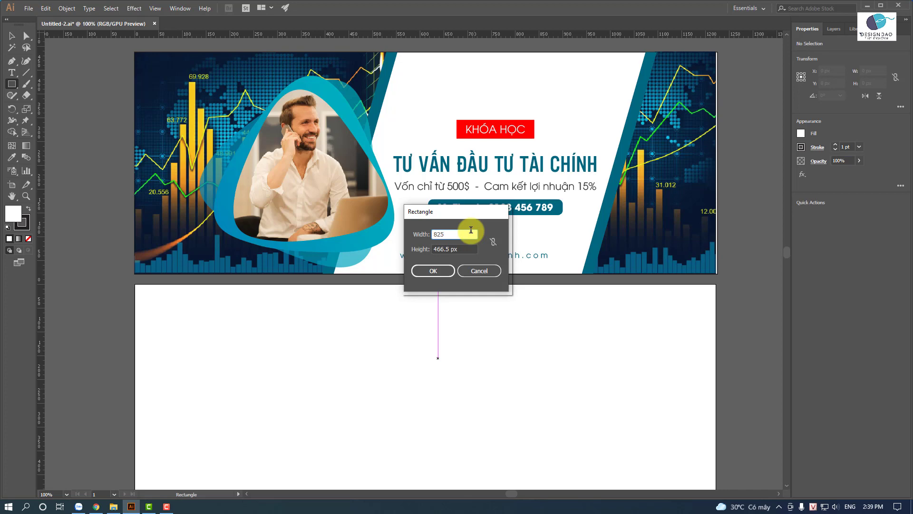
key(BackSpace)
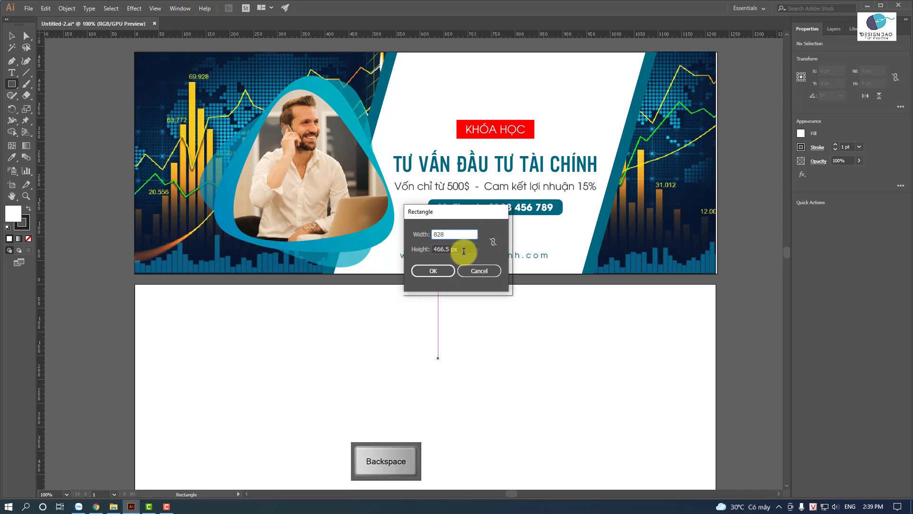
click(464, 249)
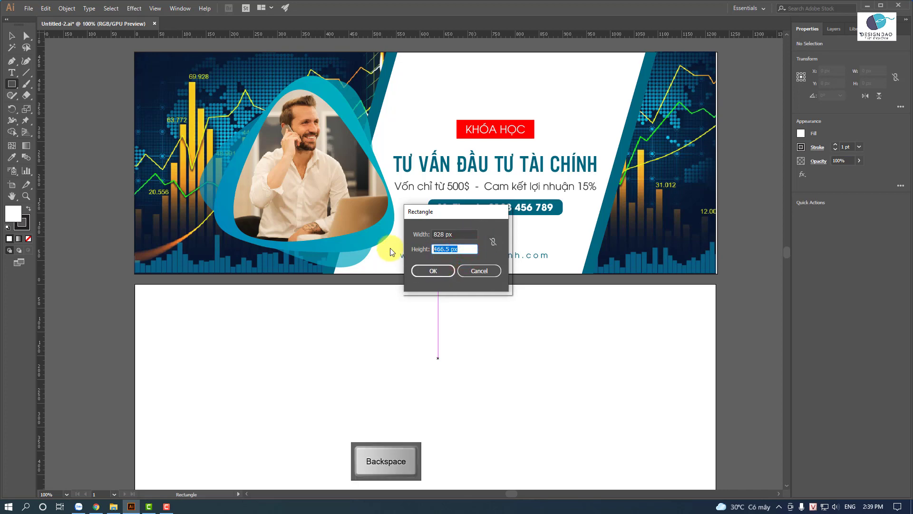
text(465)
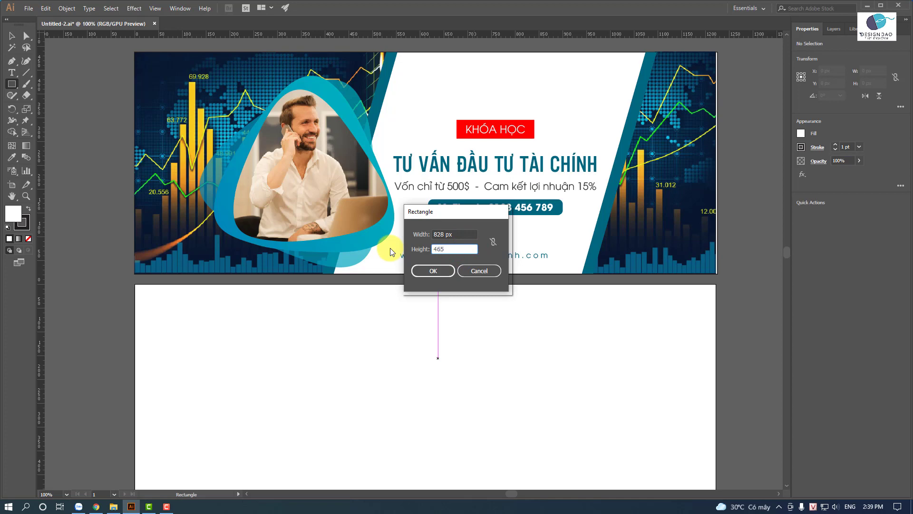
click(433, 270)
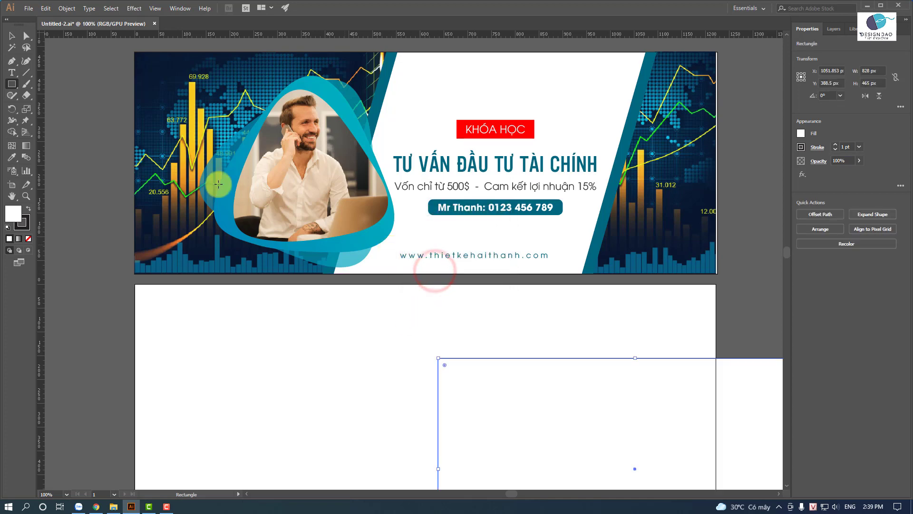
Step: Fill the rectangle dark red and nudge it into position on the blank artboard
double_click(13, 212)
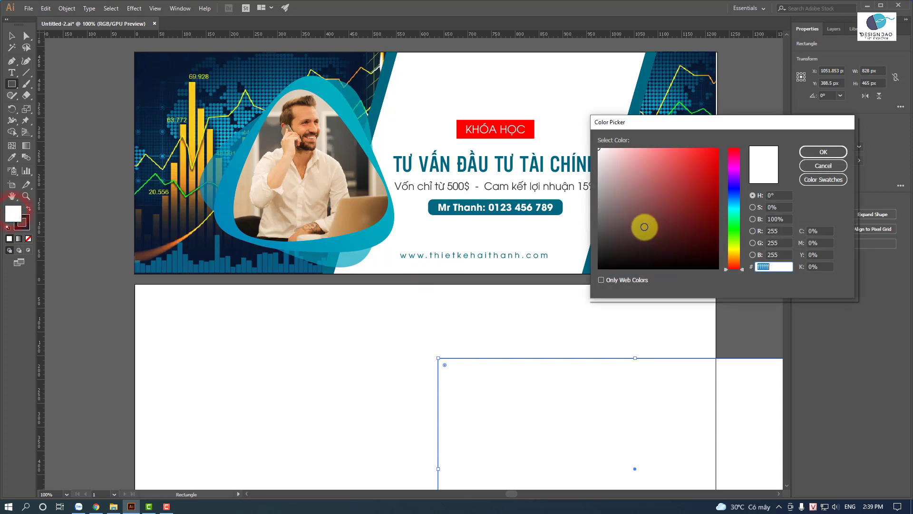
click(644, 227)
click(823, 152)
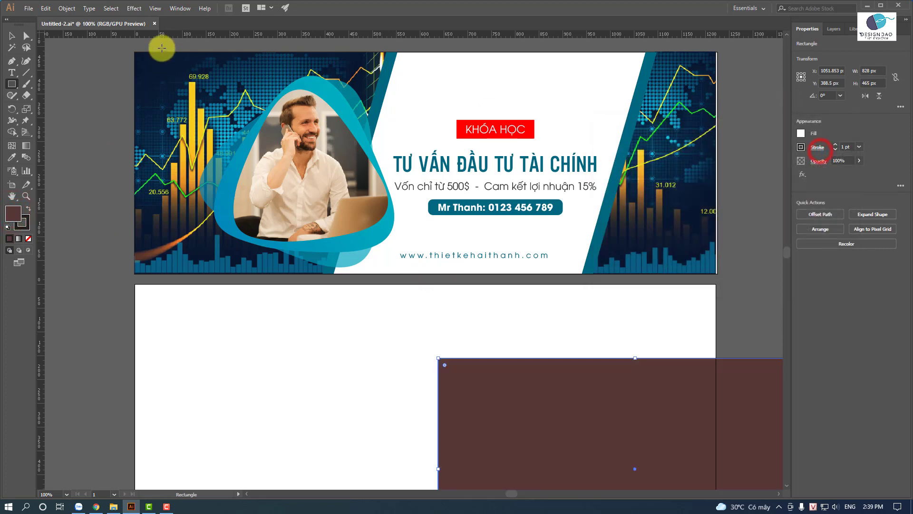
click(14, 36)
scroll(509, 266, down, 3)
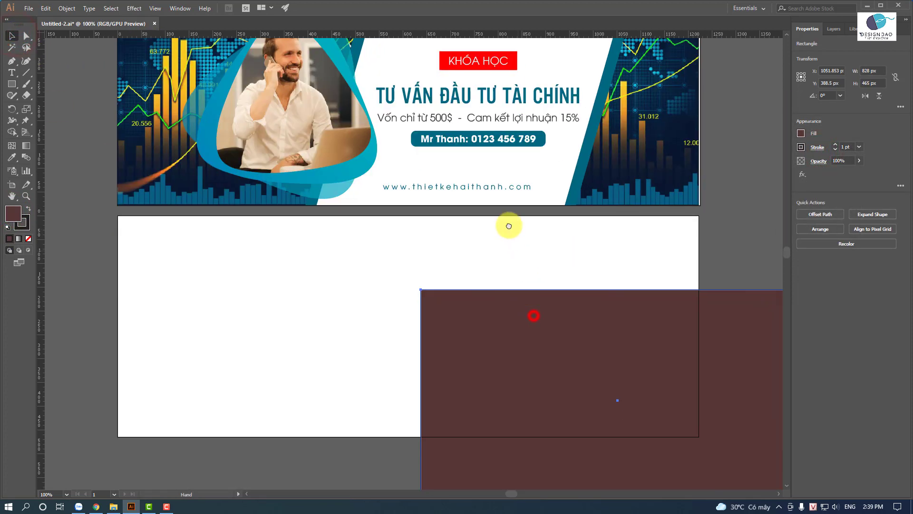
scroll(515, 206, down, 2)
mouse_move(585, 344)
mouse_down()
mouse_move(379, 282)
mouse_move(390, 272)
mouse_up()
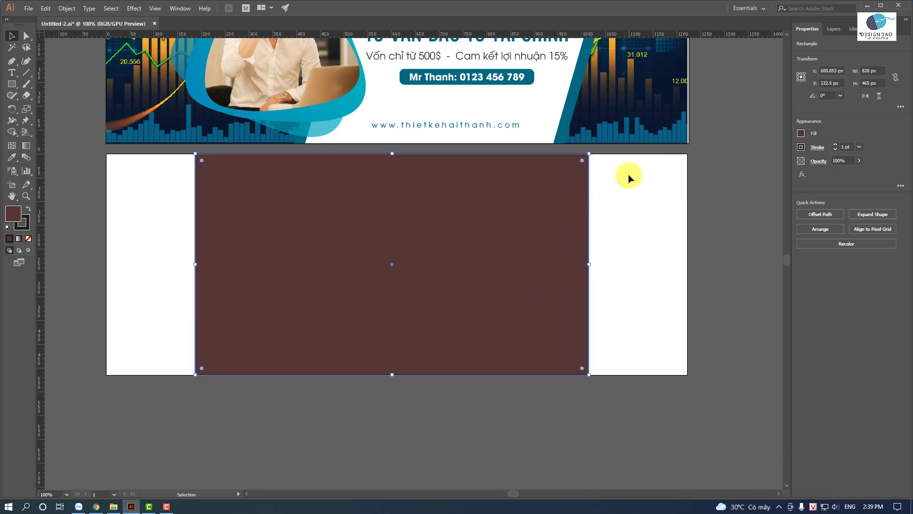
key(Right)
key(Right)
key(Right)
key(Right)
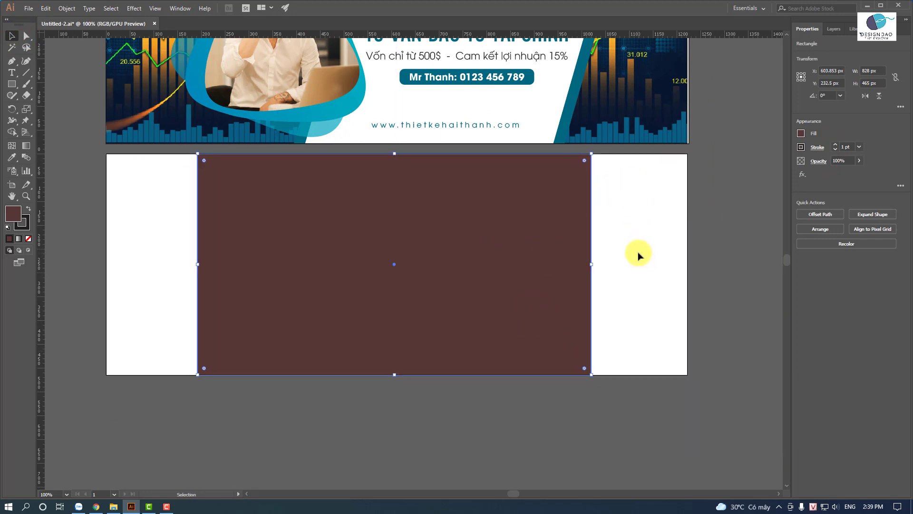
key(Right)
key(Right)
key(Right)
key(Right)
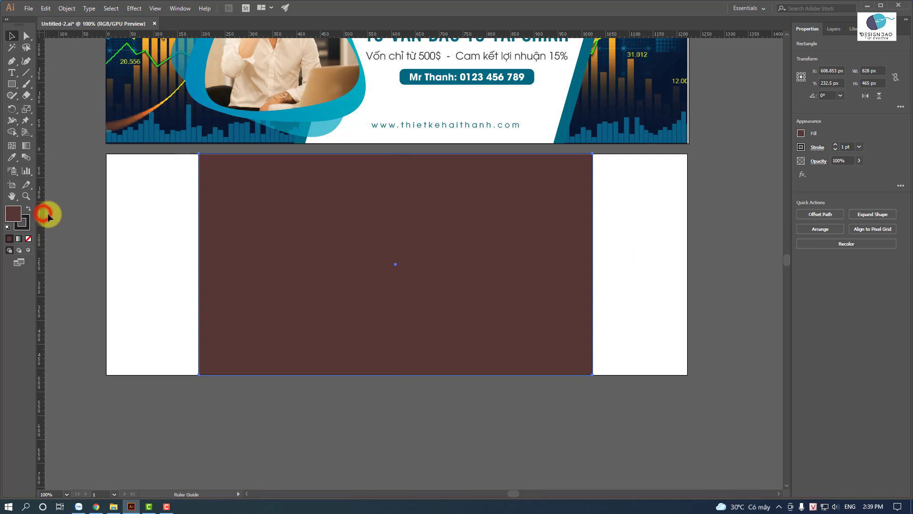
Step: Drag vertical guides to the rectangle's left and right edges, then delete the rectangle
drag(87, 215, 199, 221)
drag(43, 202, 433, 220)
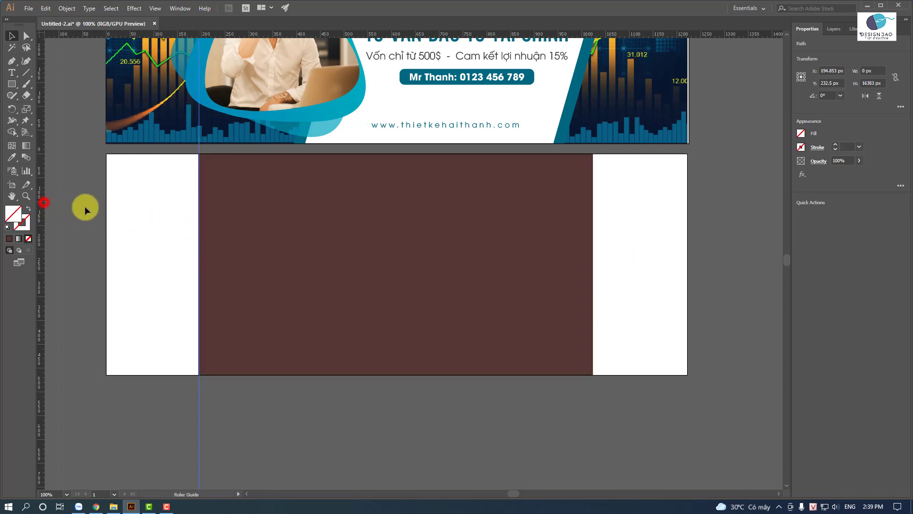
drag(582, 232, 592, 237)
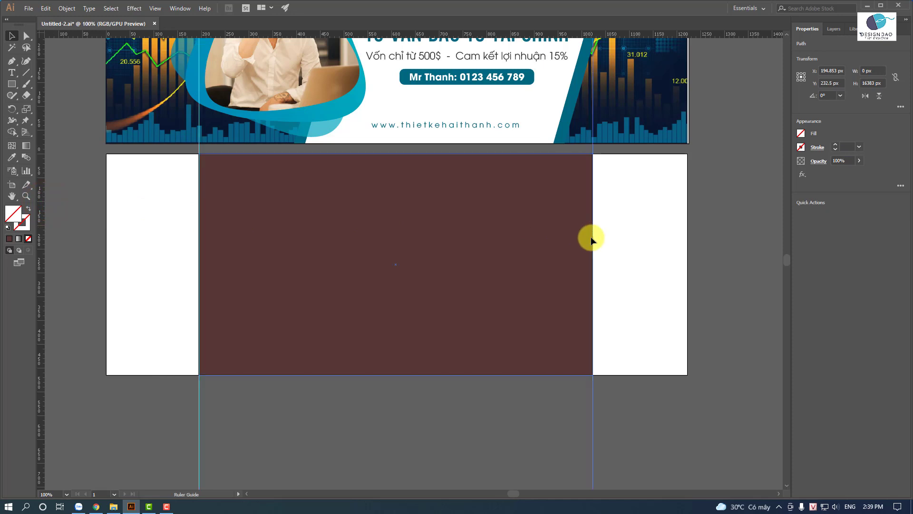
scroll(556, 254, up, 4)
scroll(479, 302, up, 3)
click(325, 326)
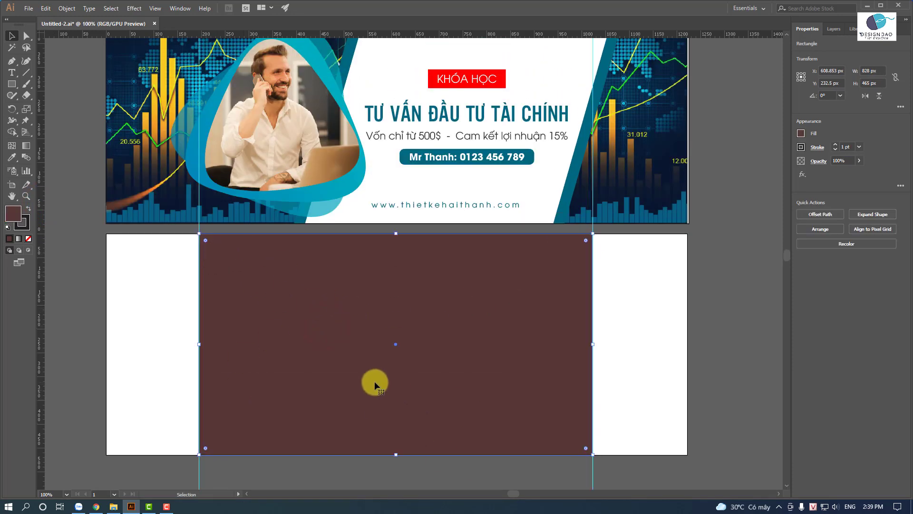
key(Delete)
scroll(341, 308, up, 1)
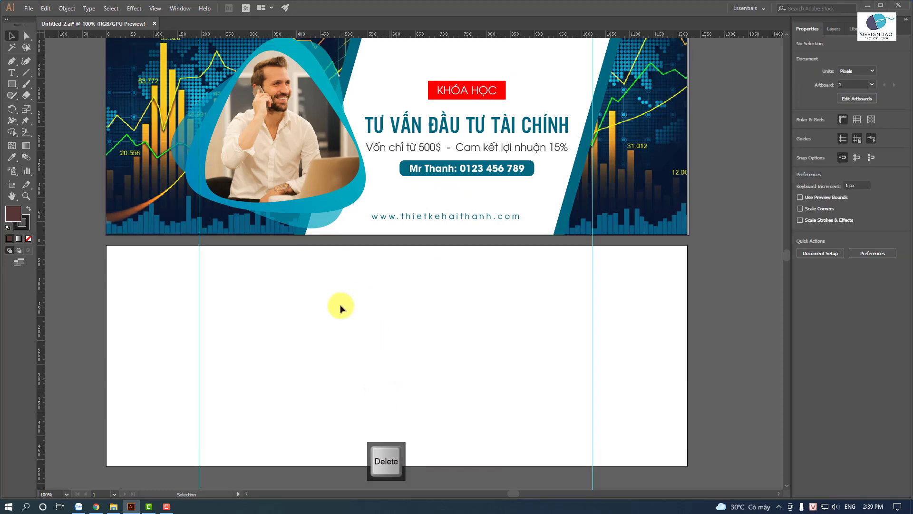
scroll(340, 308, up, 7)
scroll(183, 93, up, 1)
scroll(198, 80, down, 5)
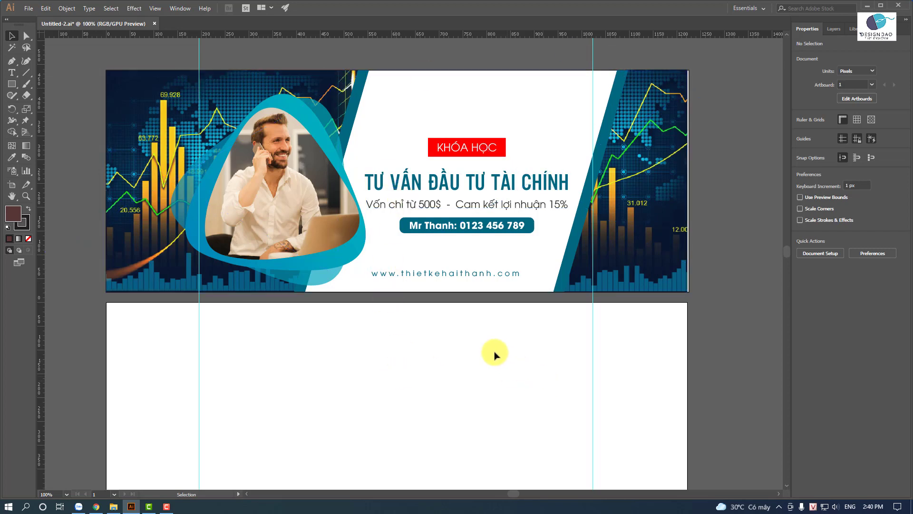
scroll(486, 338, down, 2)
scroll(453, 300, down, 3)
scroll(420, 292, up, 3)
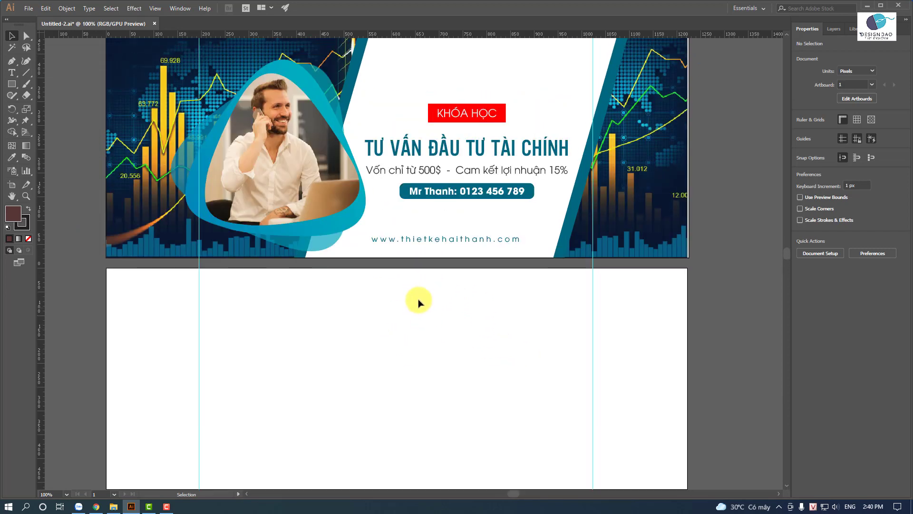
key(ctrl+minus)
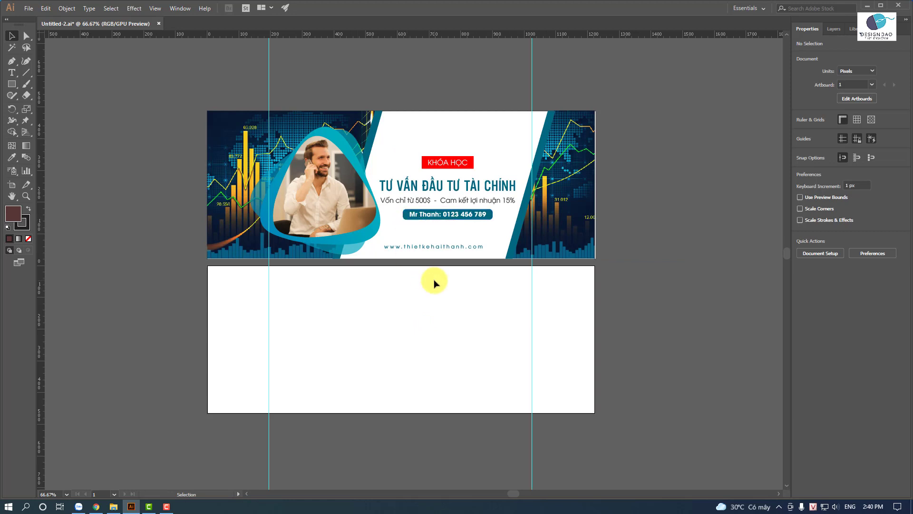
Step: Pen-draw a closed four-corner shape on the artboard's left, slanting its right edge
click(11, 61)
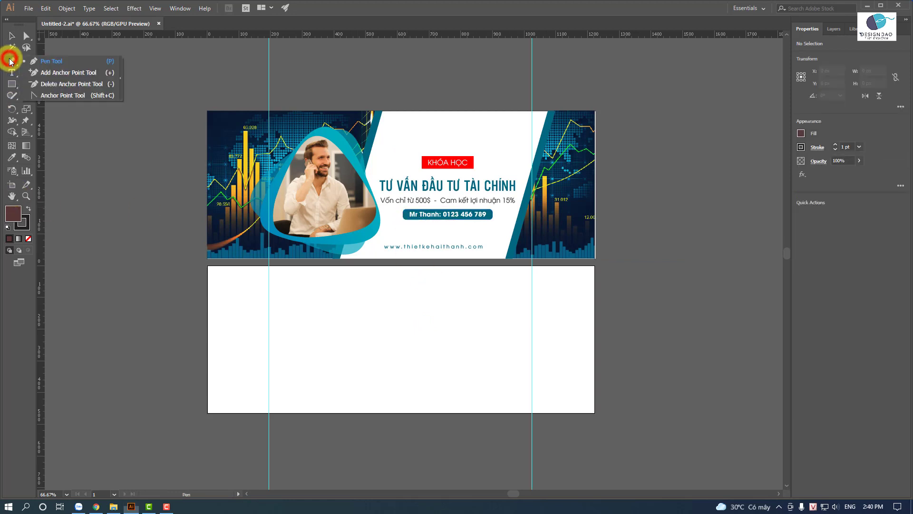
click(43, 60)
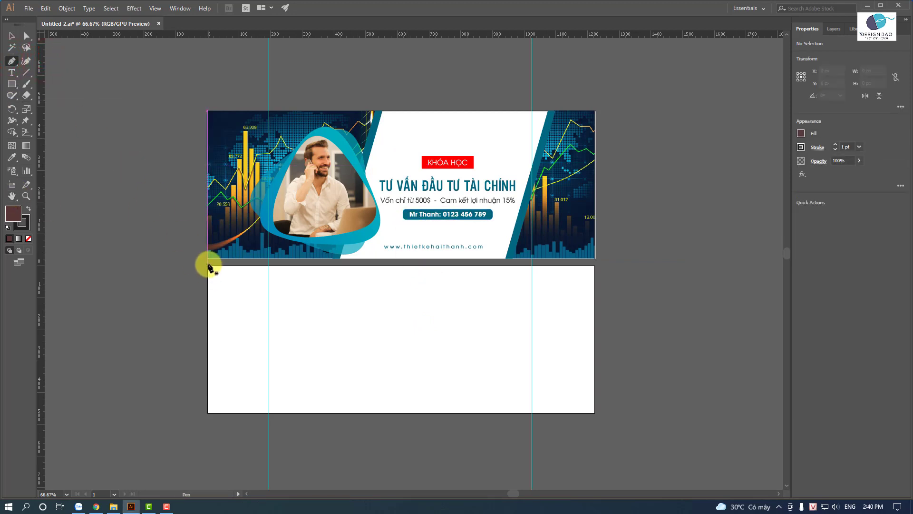
click(207, 266)
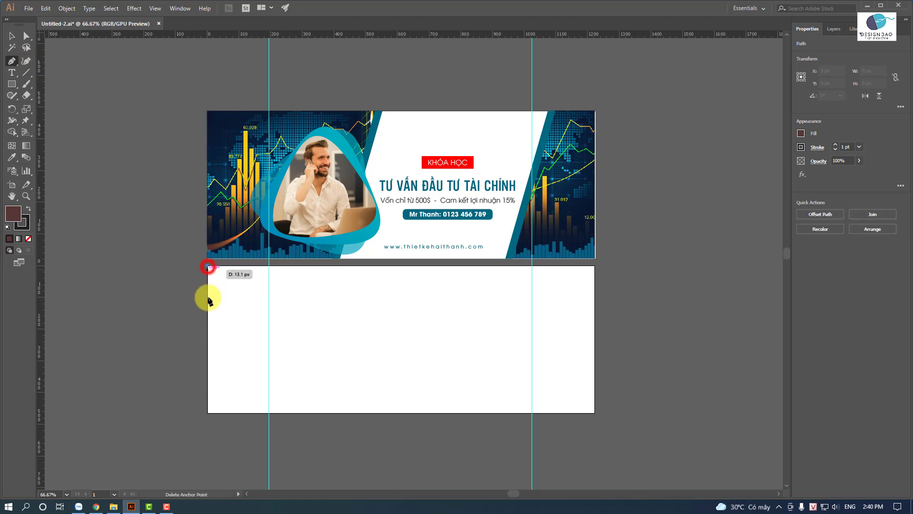
click(208, 412)
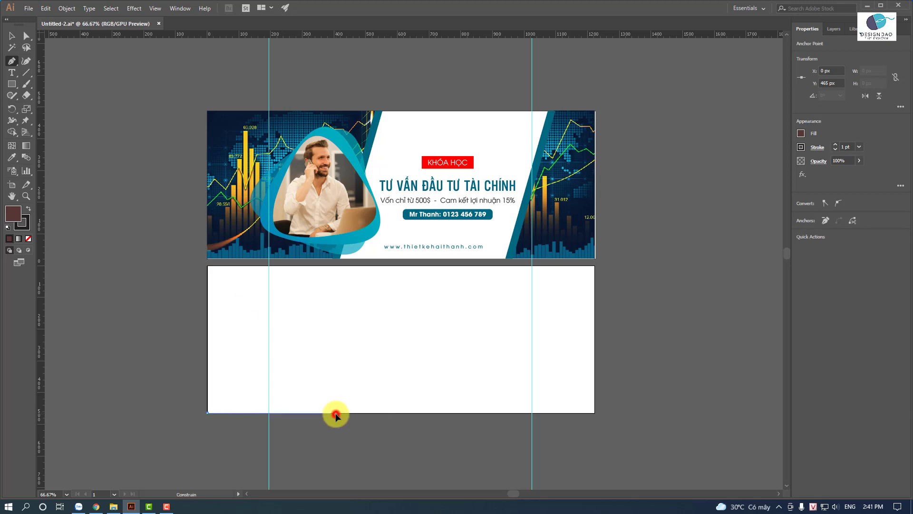
click(336, 413)
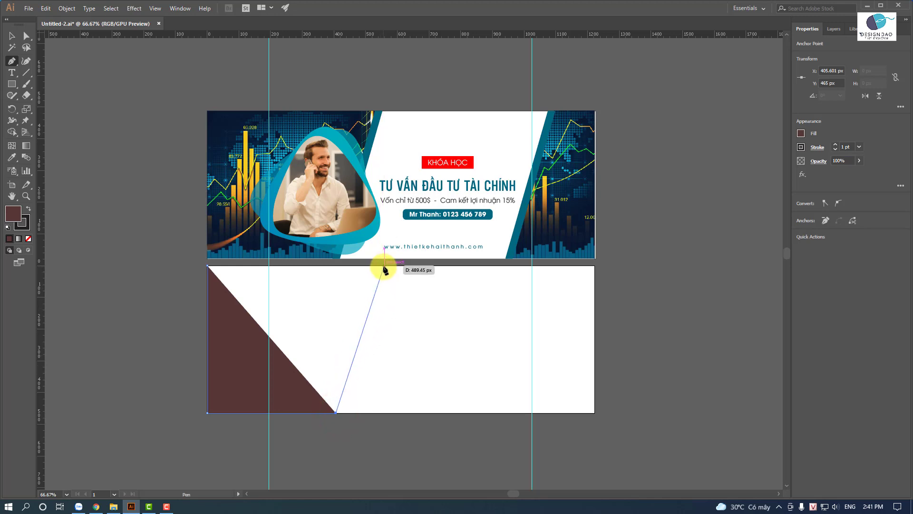
click(384, 266)
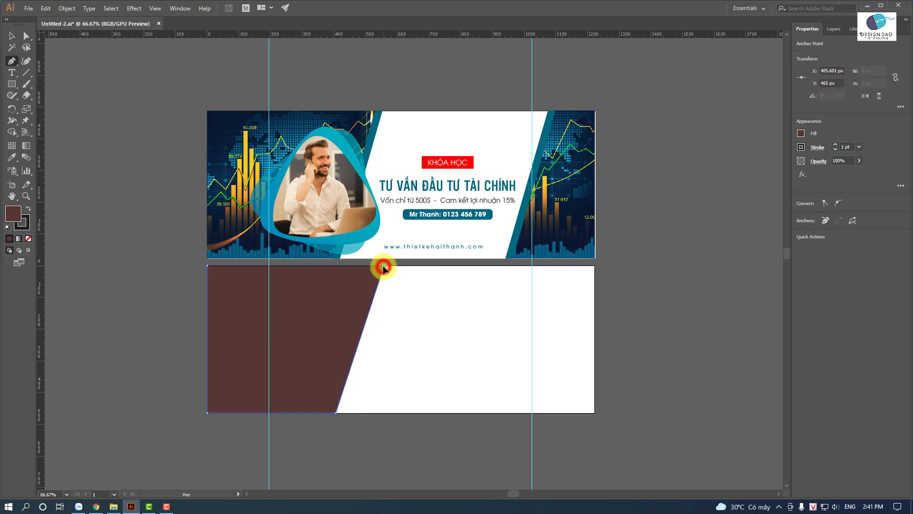
click(207, 266)
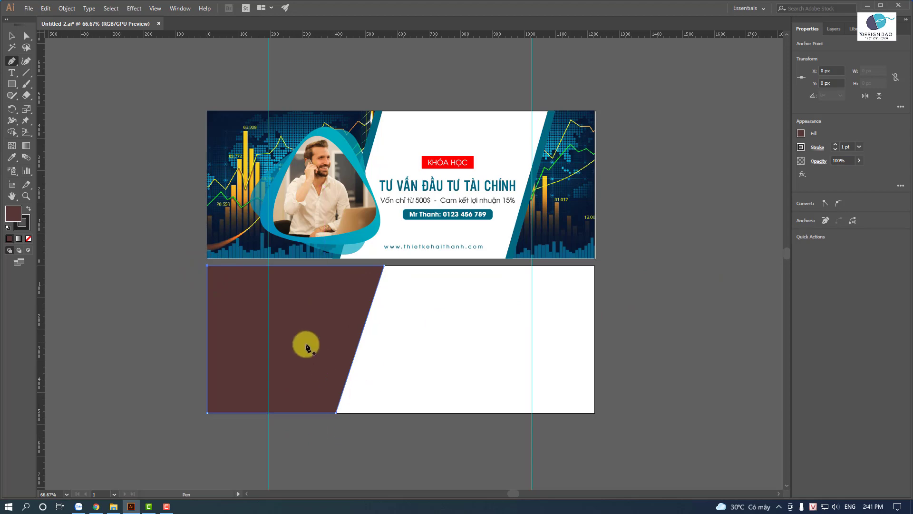
key(ctrl)
Step: Place the chart image, sizing it from the lower artboard's top-left corner
click(27, 8)
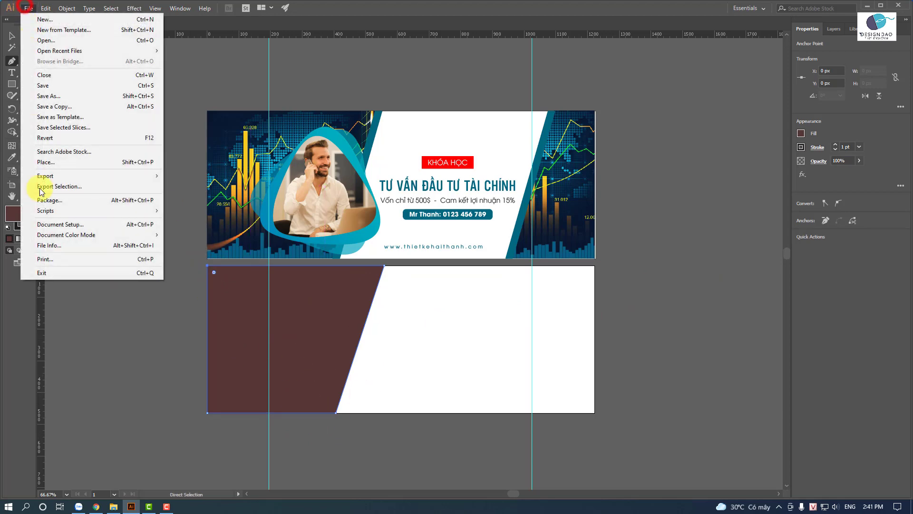
click(59, 162)
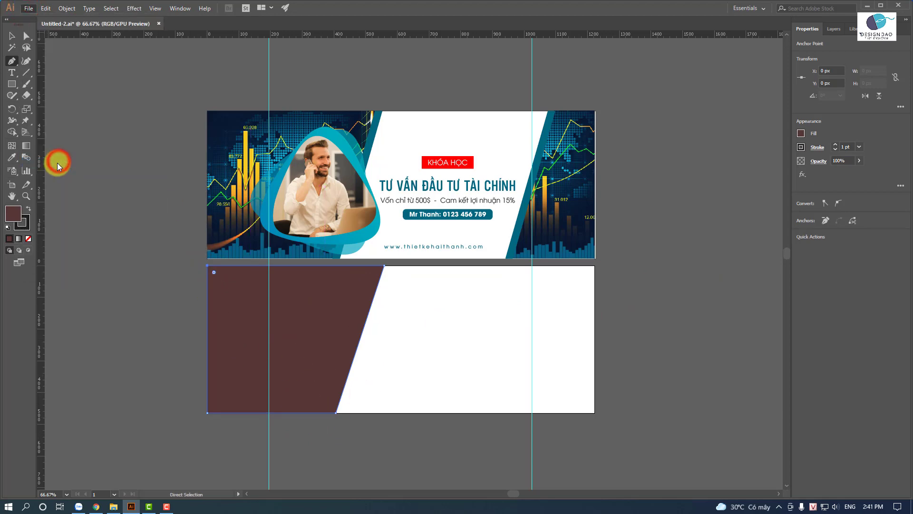
click(109, 92)
double_click(110, 92)
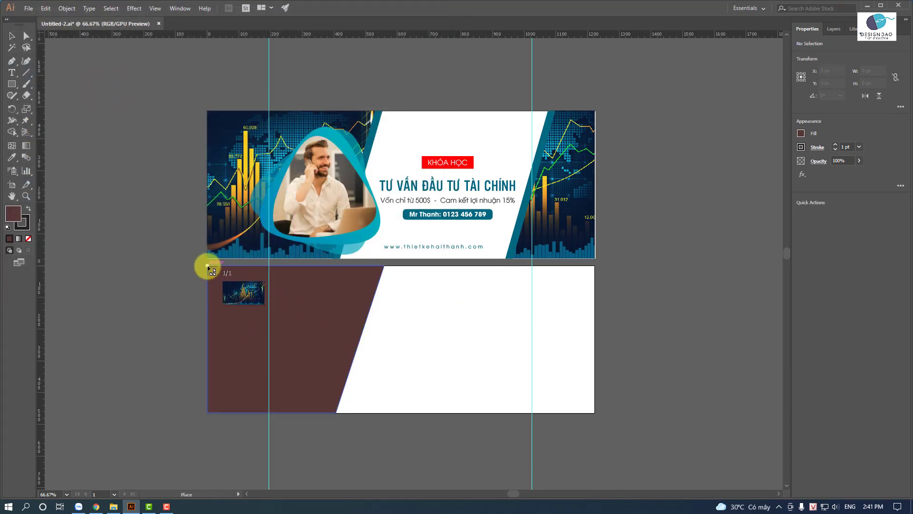
drag(207, 266, 472, 484)
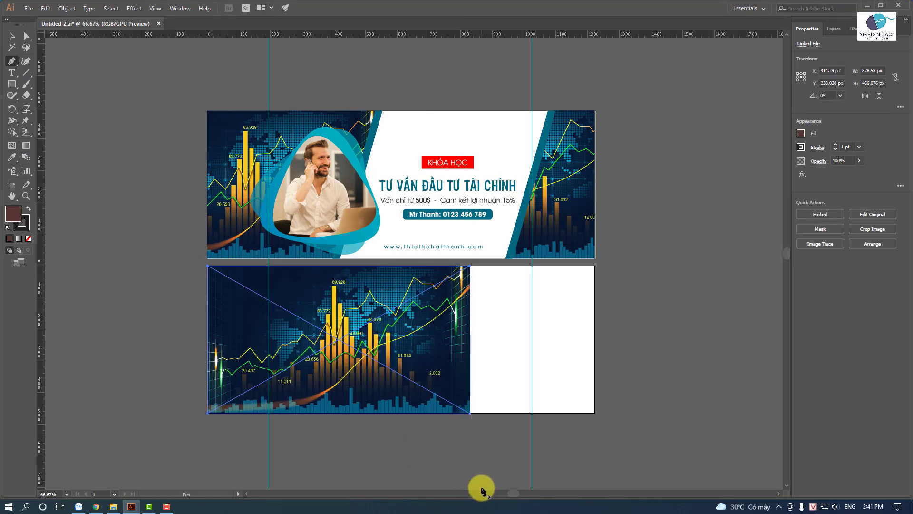
click(12, 61)
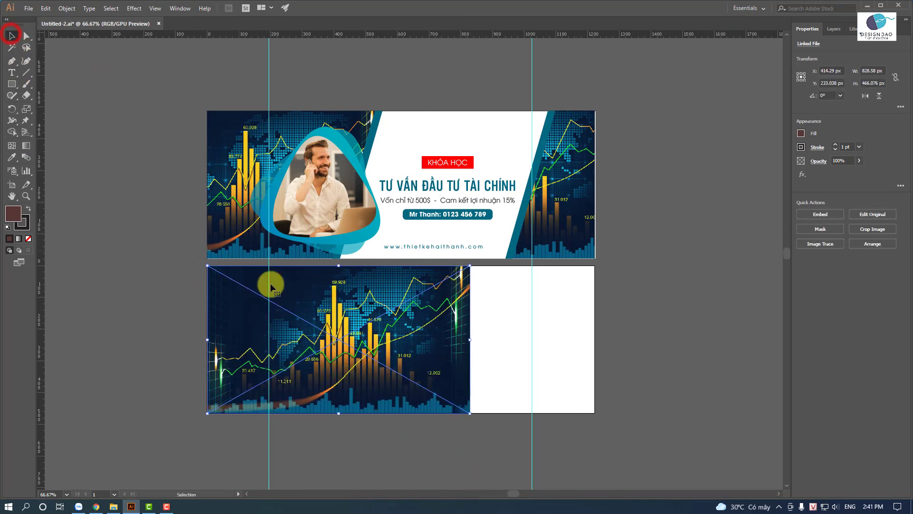
Step: Send the chart image behind the brown shape, shift it left, and select both
right_click(421, 326)
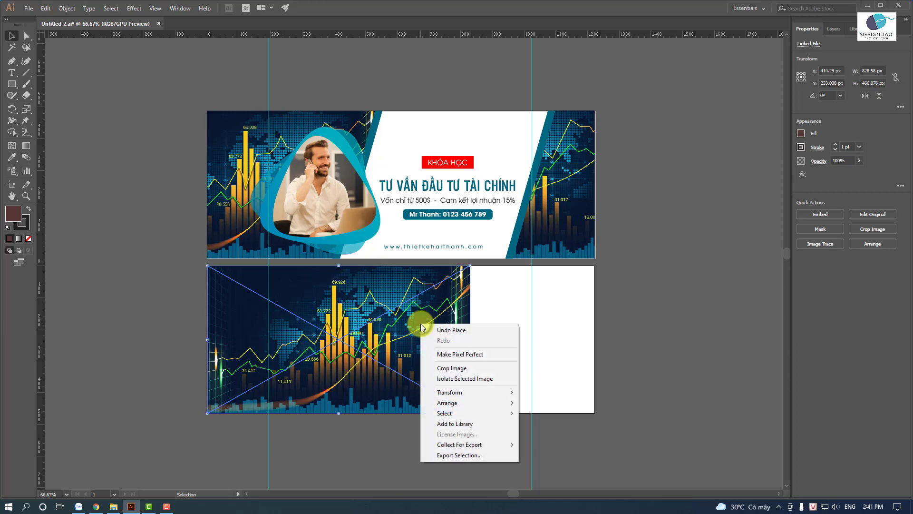
mouse_move(447, 403)
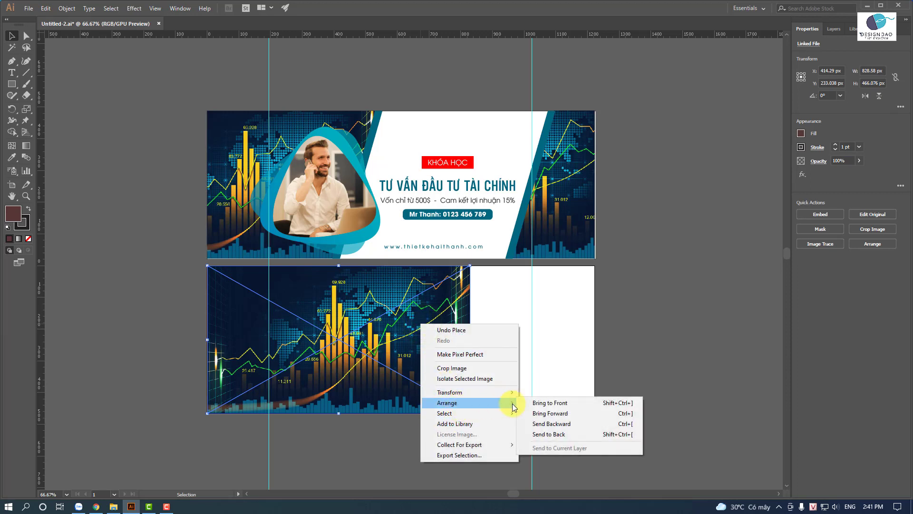
click(563, 435)
drag(433, 344, 370, 355)
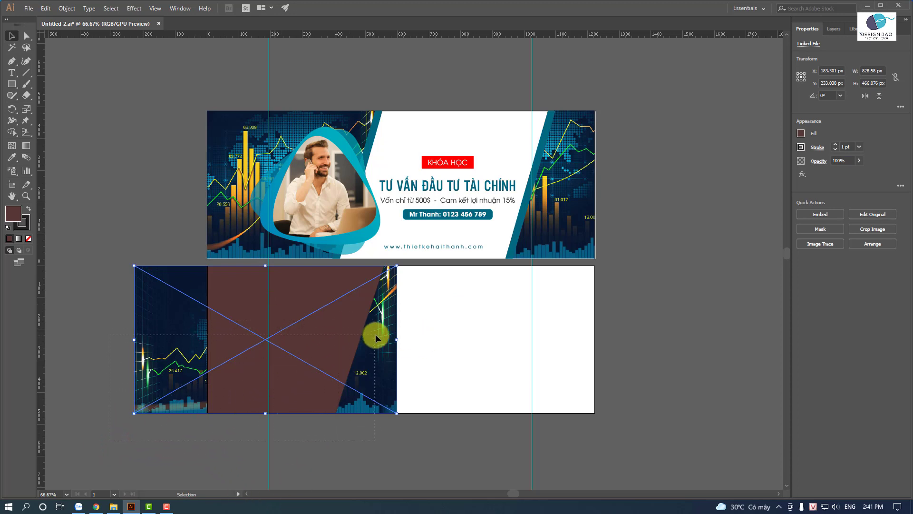
shift+click(362, 328)
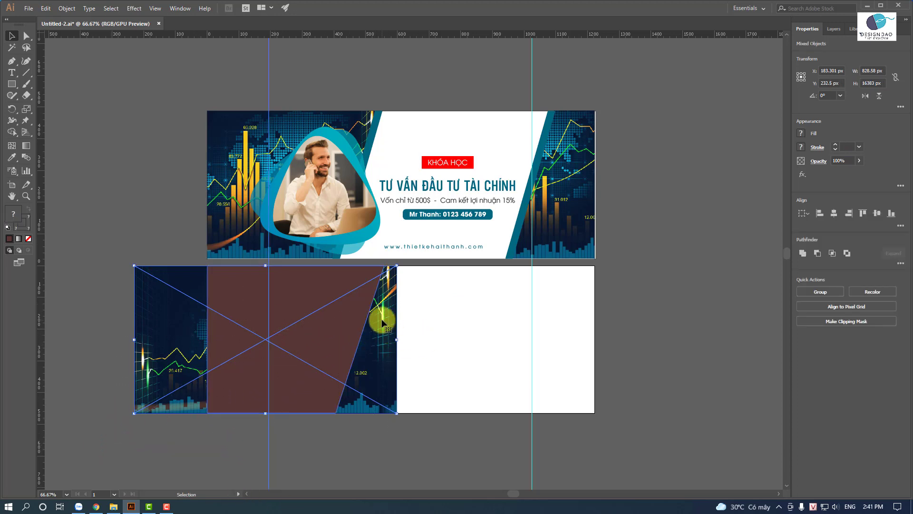
Step: Lock the guides and clip the chart image inside the brown slanted shape
click(347, 467)
right_click(268, 67)
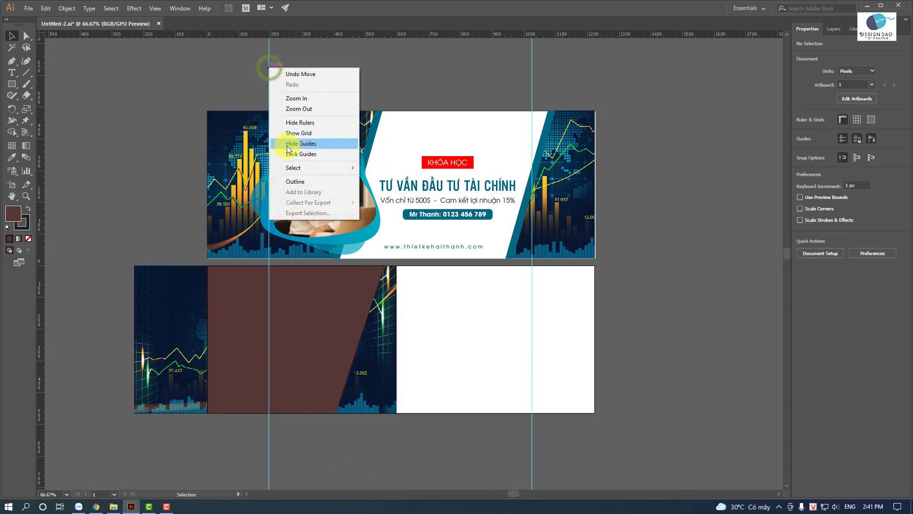
click(296, 154)
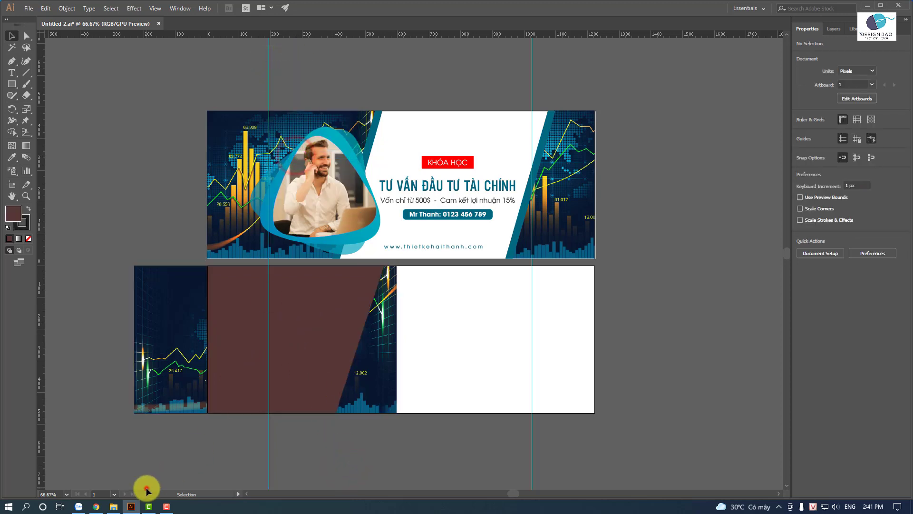
mouse_move(127, 455)
mouse_down()
mouse_move(377, 324)
mouse_move(373, 343)
mouse_up()
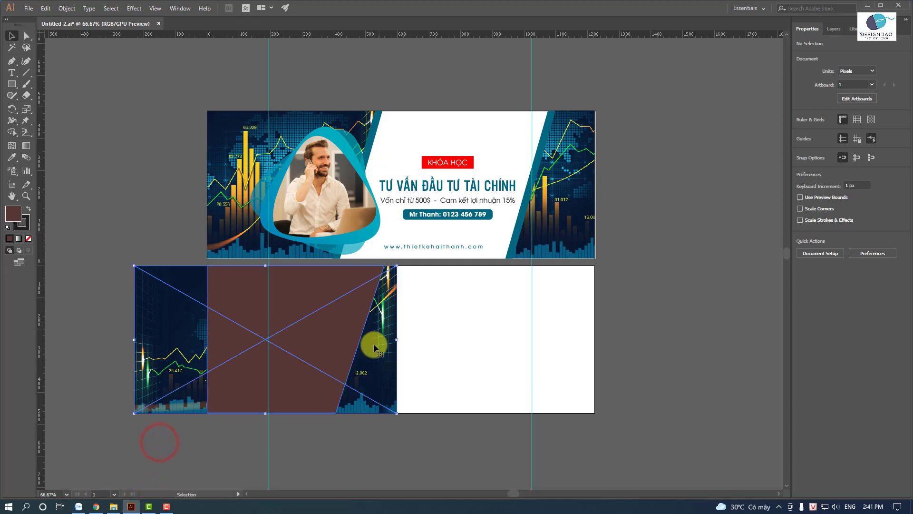
right_click(303, 323)
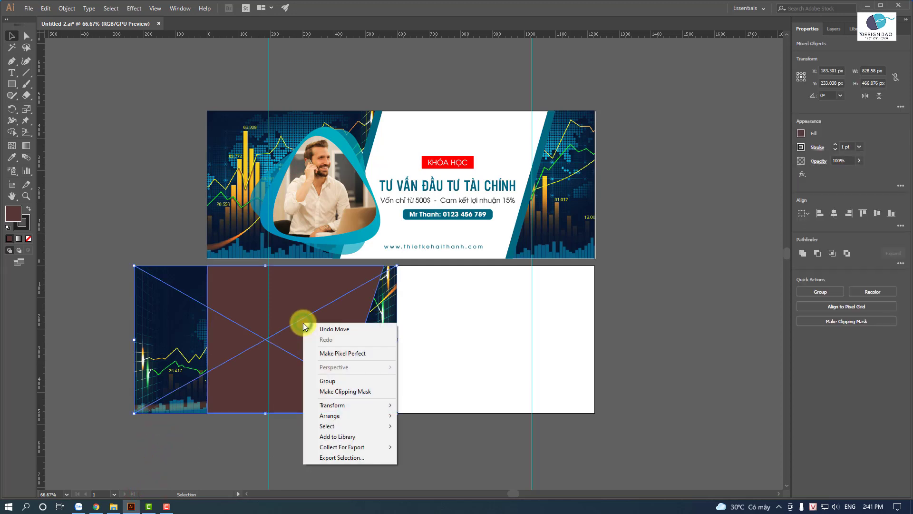
click(353, 392)
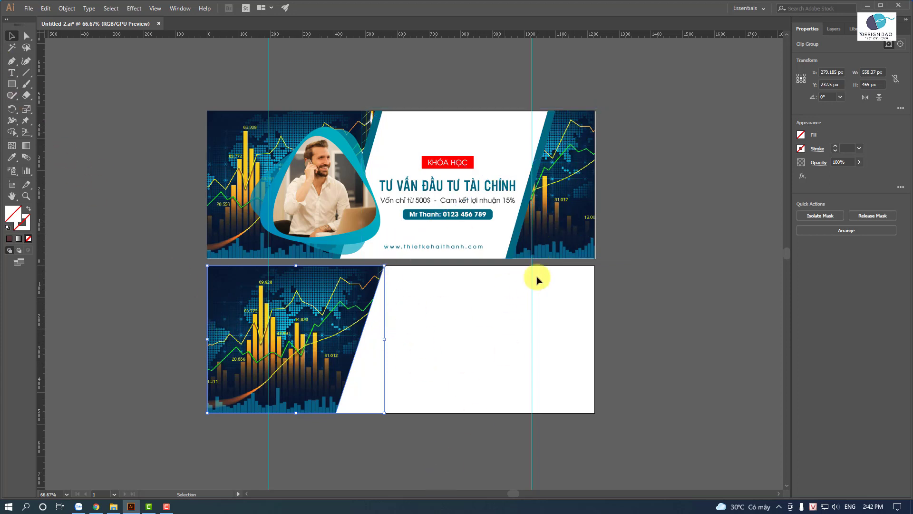
click(12, 62)
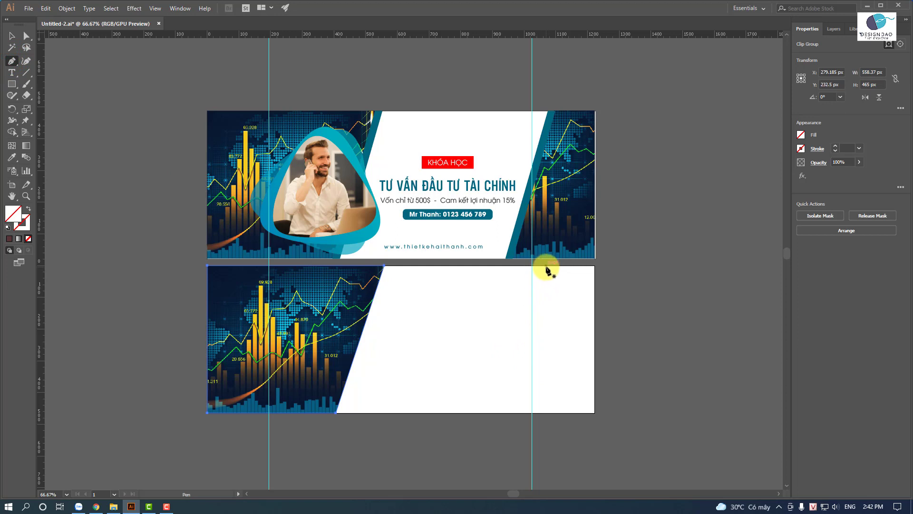
Step: Pen-draw a closed slanted quadrilateral over the lower banner's right end and fill it #563636
click(546, 265)
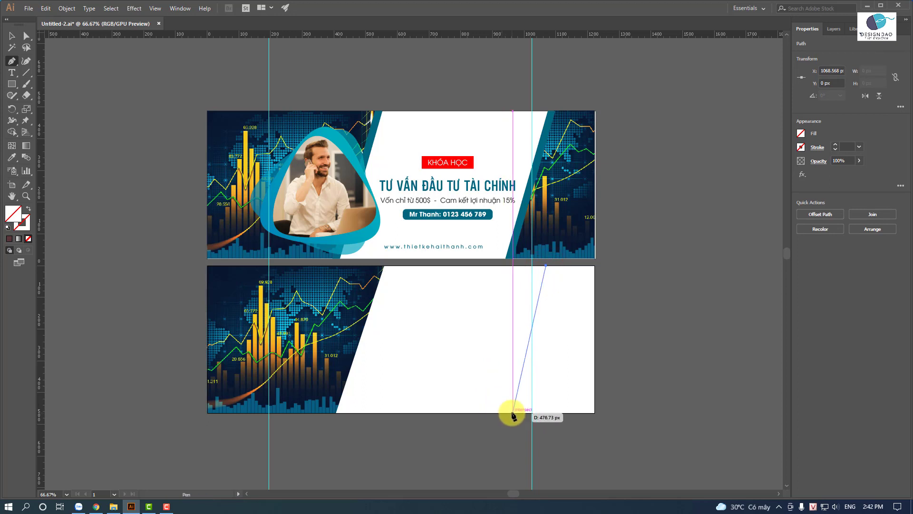
click(513, 413)
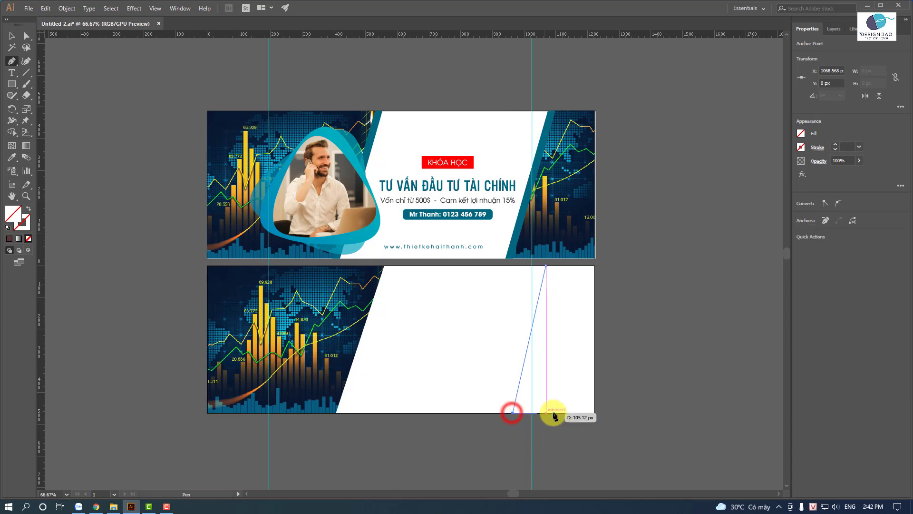
click(595, 413)
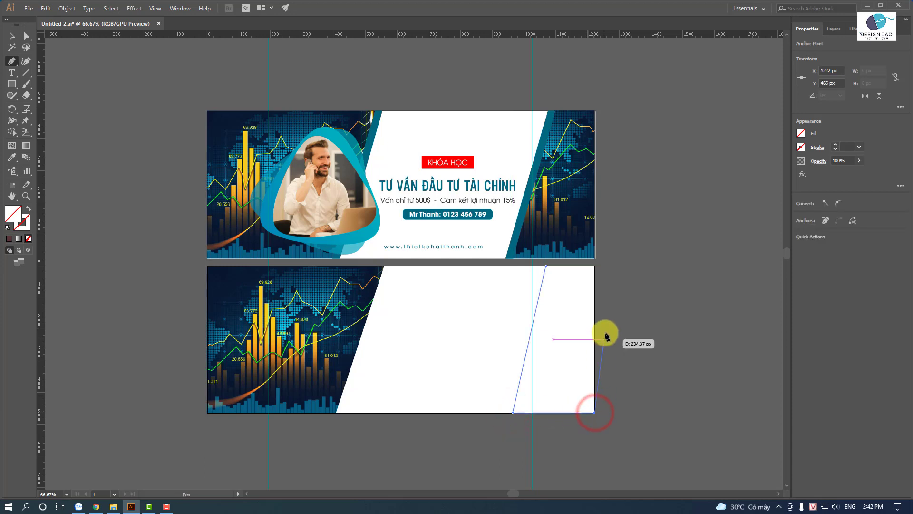
click(594, 266)
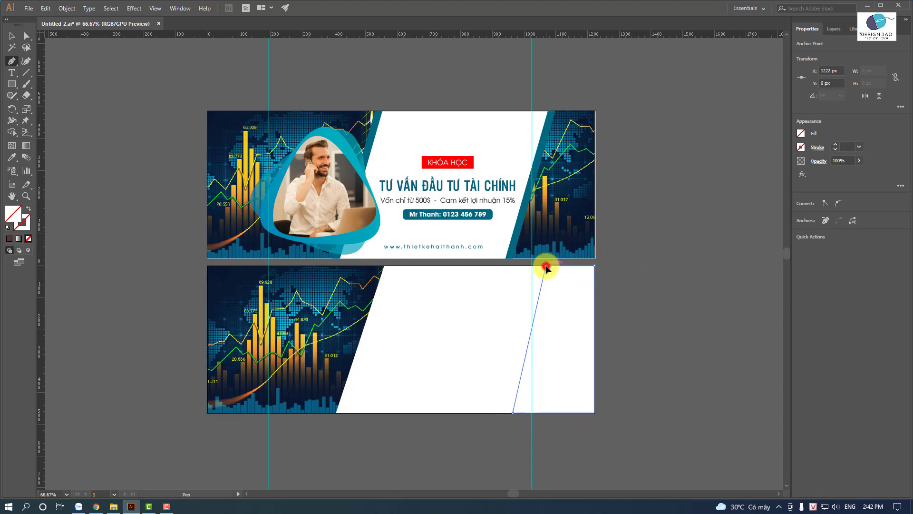
click(546, 267)
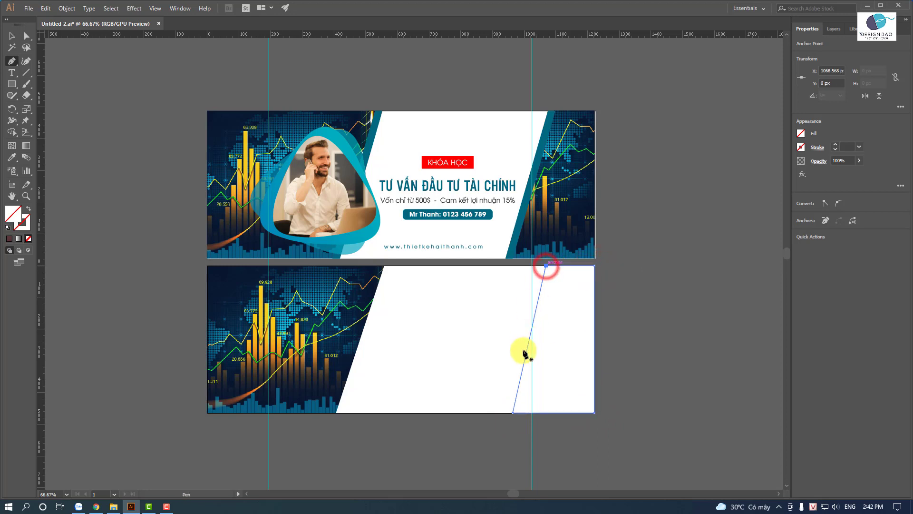
click(514, 413)
key(ctrl+z)
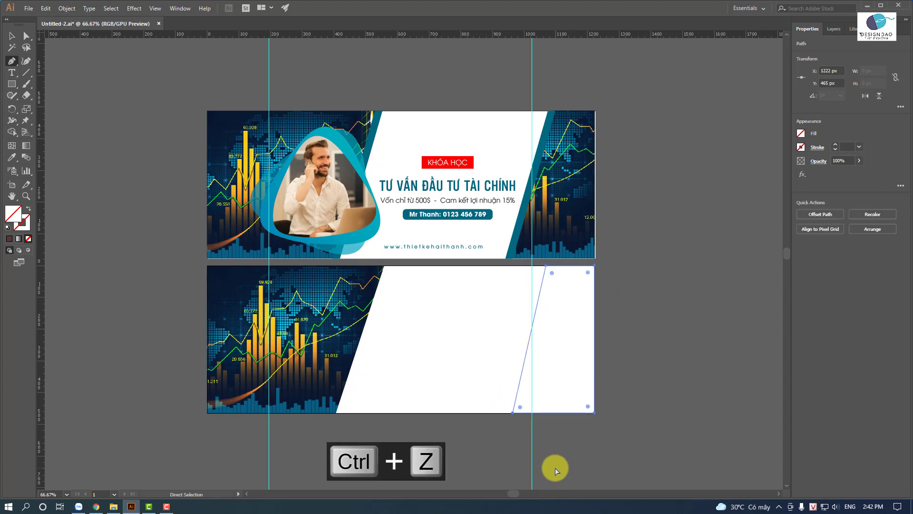
key(ctrl+z)
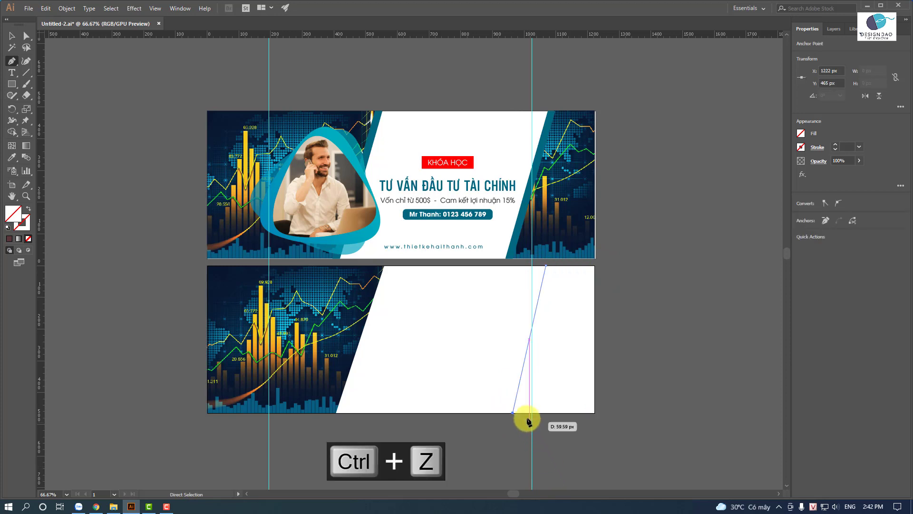
click(594, 413)
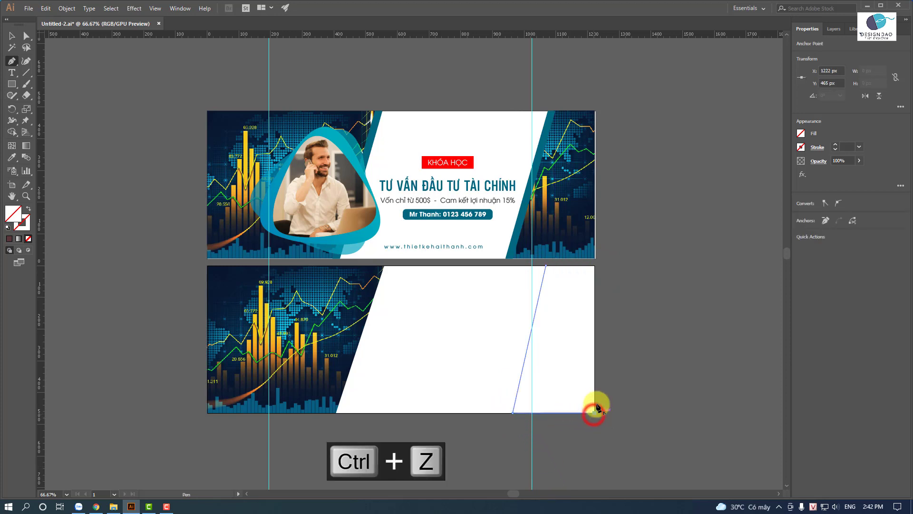
click(594, 266)
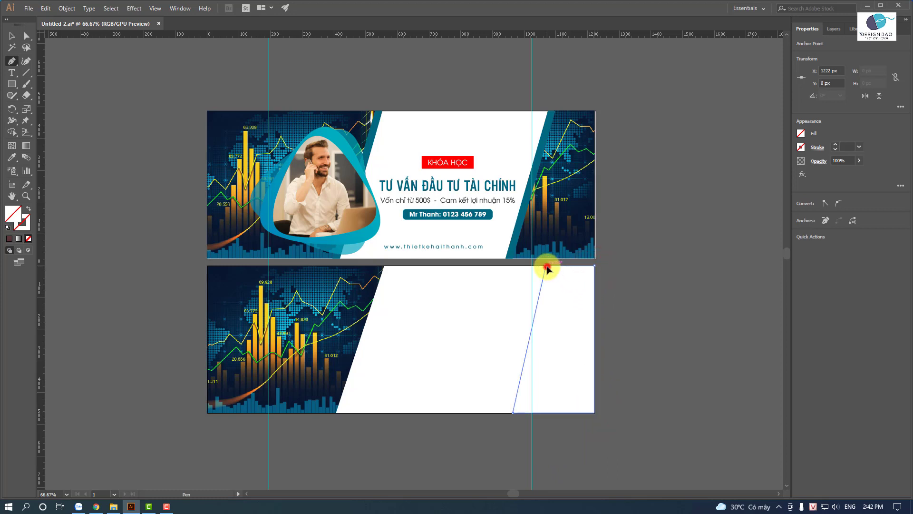
click(545, 268)
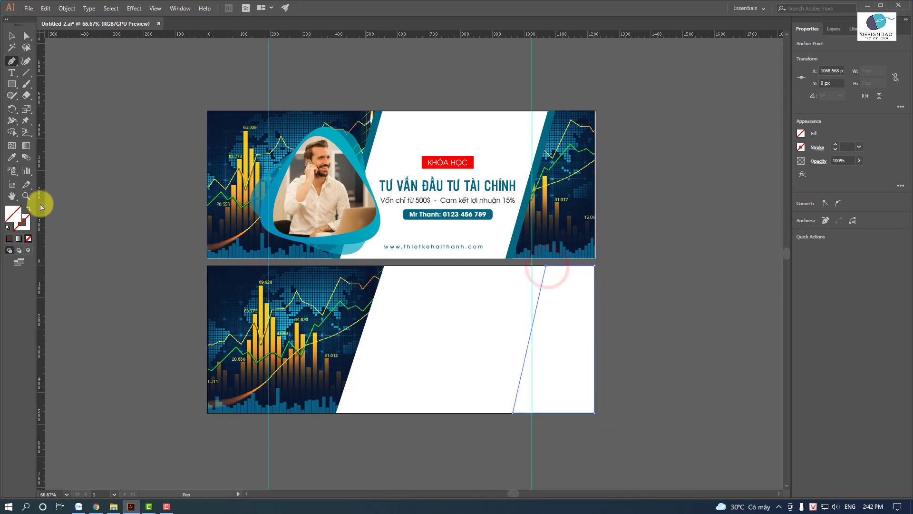
click(8, 239)
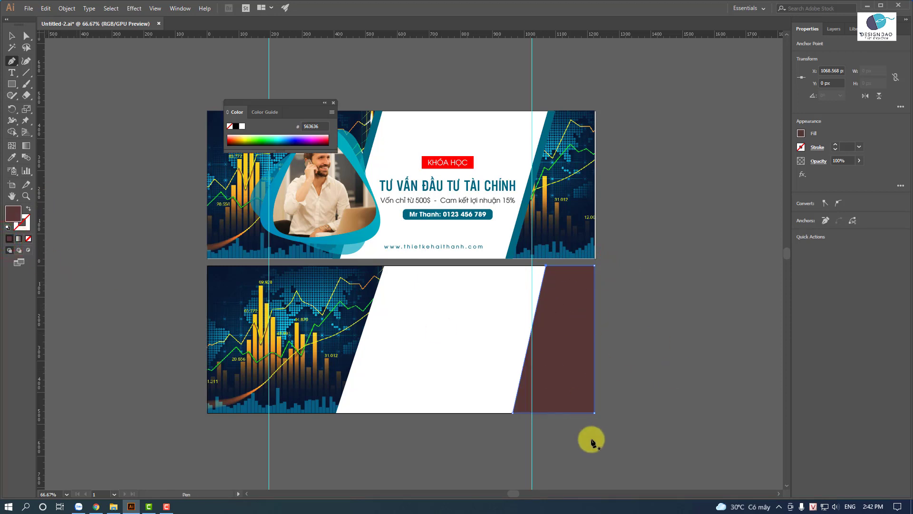
Step: Place the chart image at the lower banner's right end and slide it over the brown shape
key(ctrl)
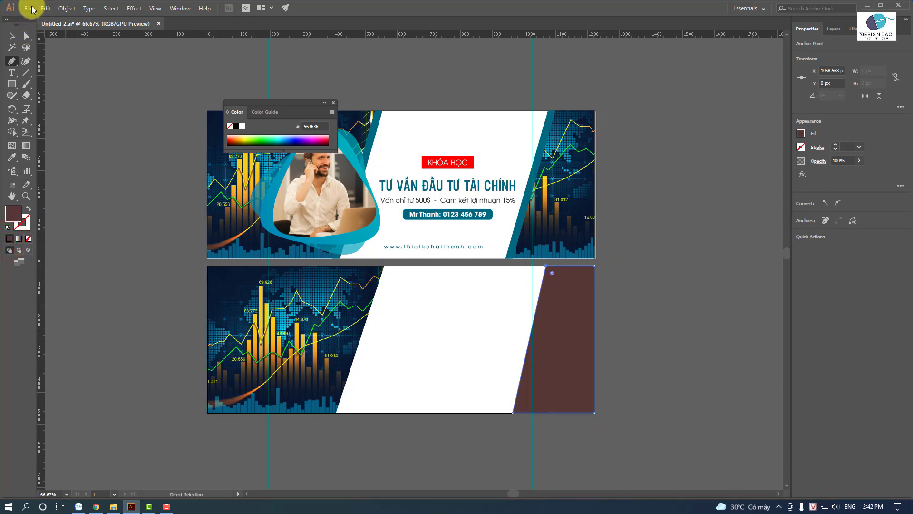
click(29, 8)
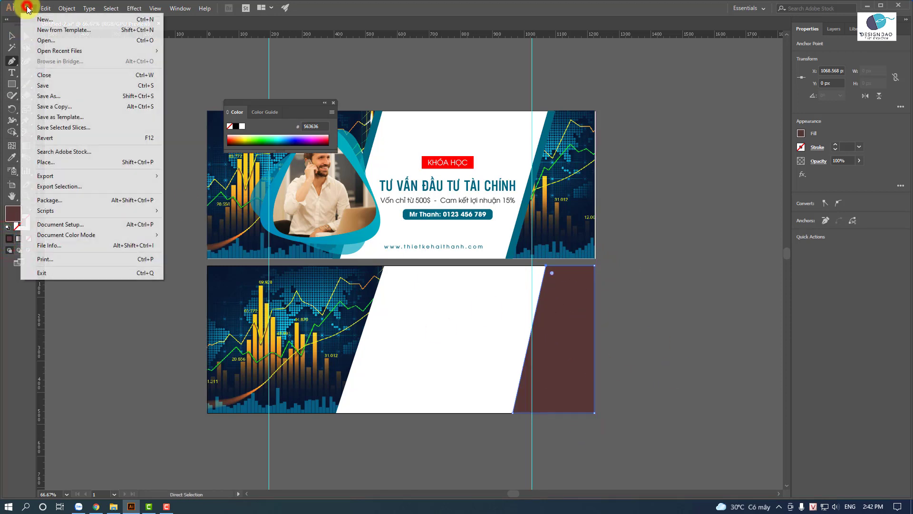
click(60, 164)
click(109, 91)
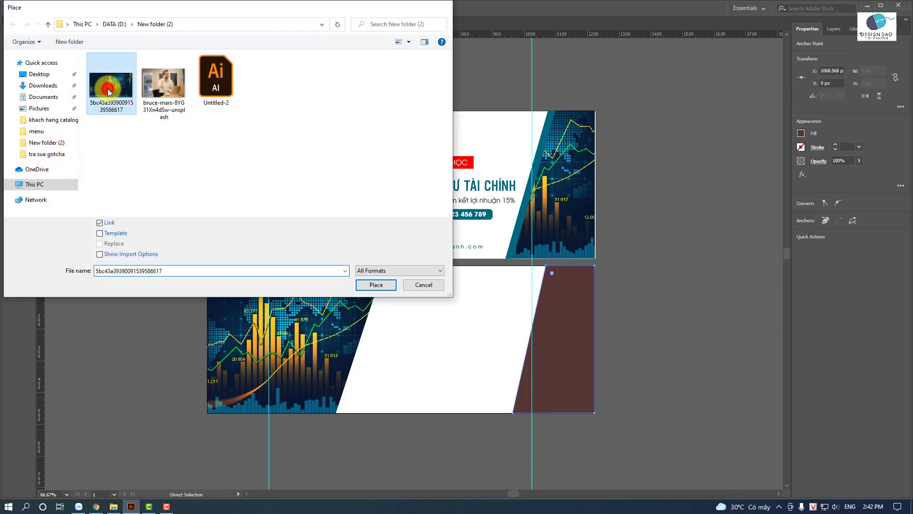
double_click(109, 91)
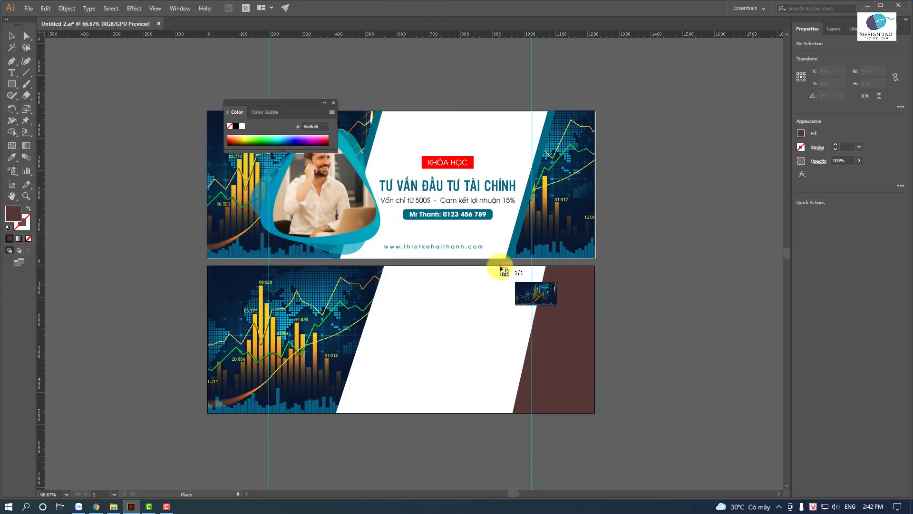
drag(499, 266, 730, 414)
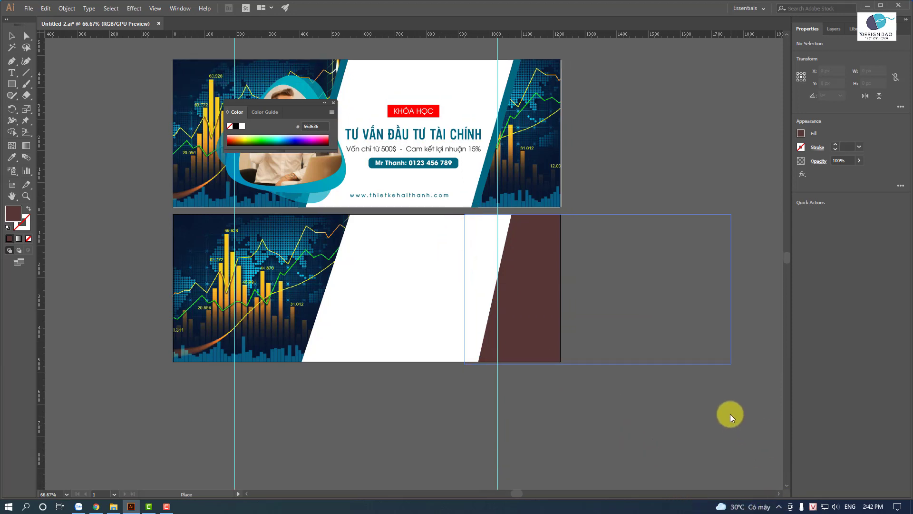
drag(729, 414, 729, 413)
key(p)
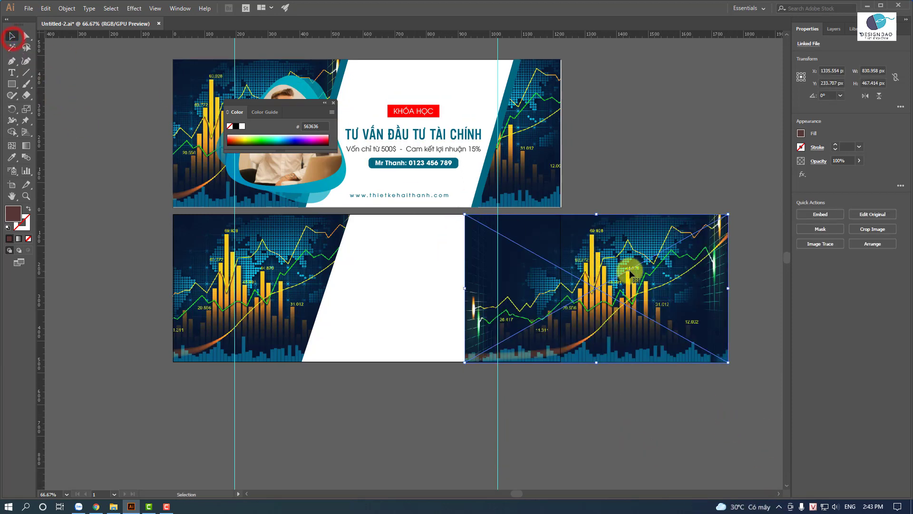
drag(673, 285, 532, 285)
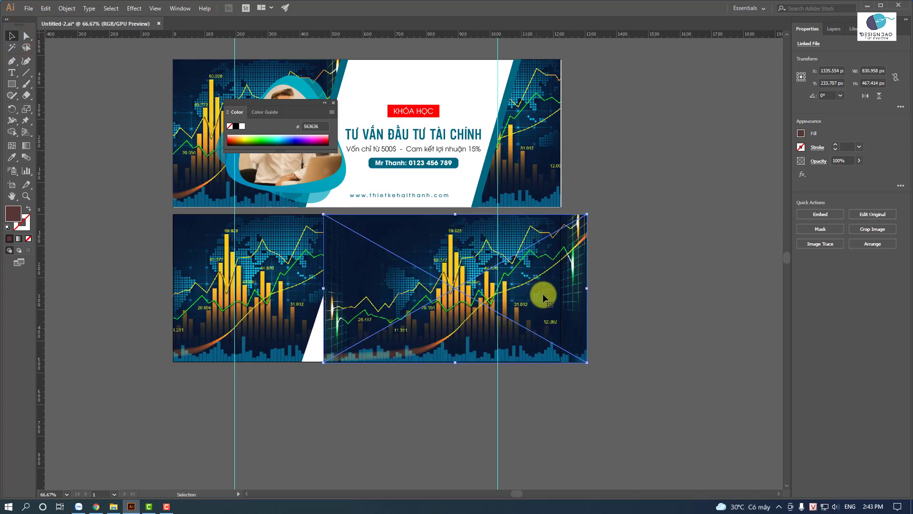
Step: Send the image behind the right brown shape and make a clipping mask with both
right_click(521, 281)
mouse_move(563, 359)
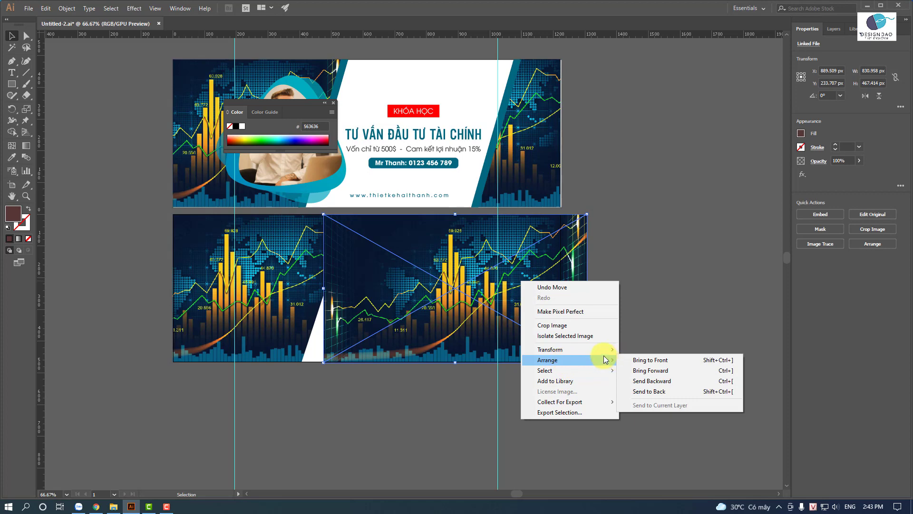
click(657, 391)
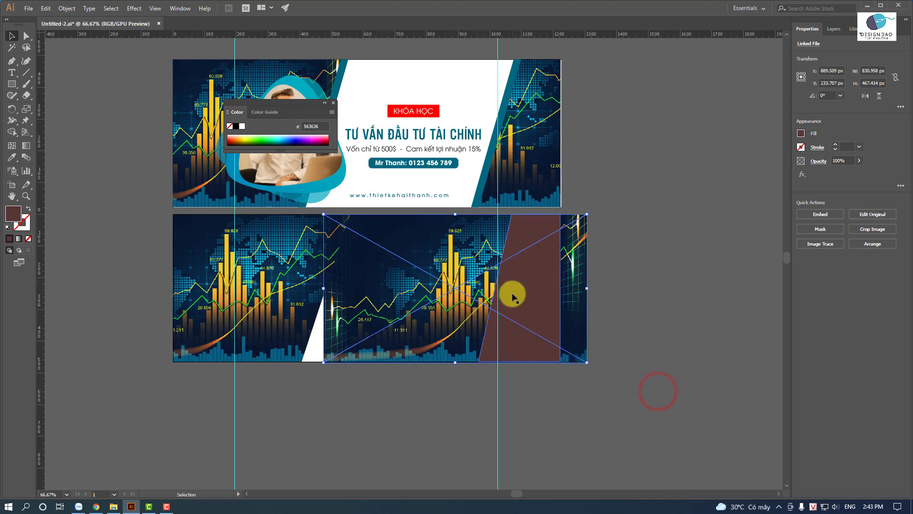
drag(537, 376, 547, 325)
drag(620, 257, 558, 307)
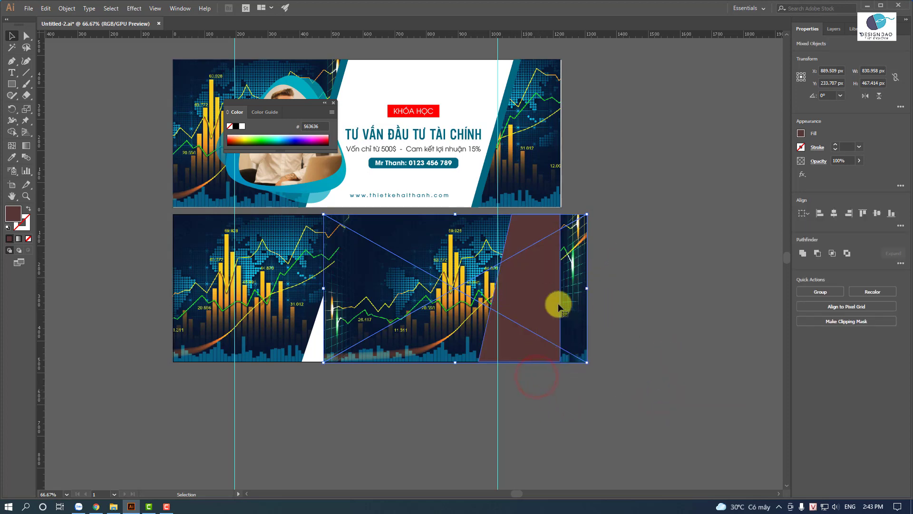
right_click(548, 275)
click(581, 337)
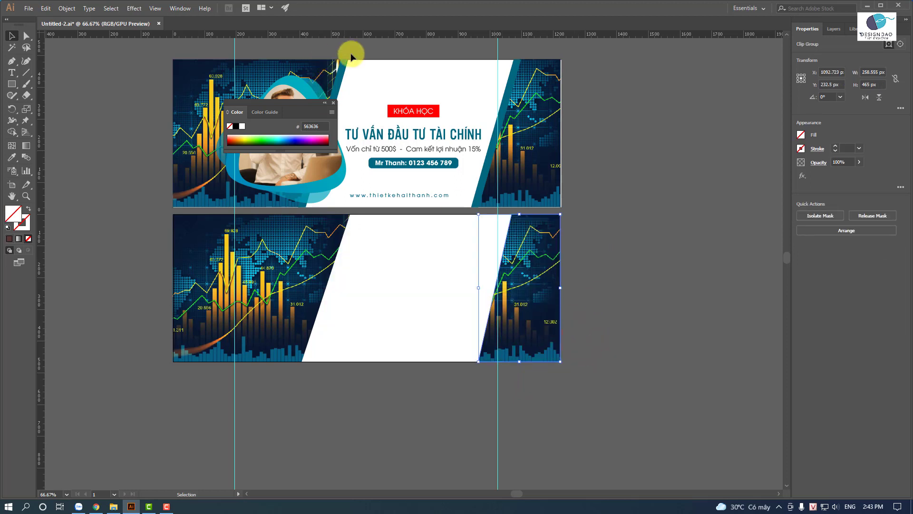
Step: Draw a thin bar across the lower banner, filled teal #006880 sampled from the reference stripe
click(12, 83)
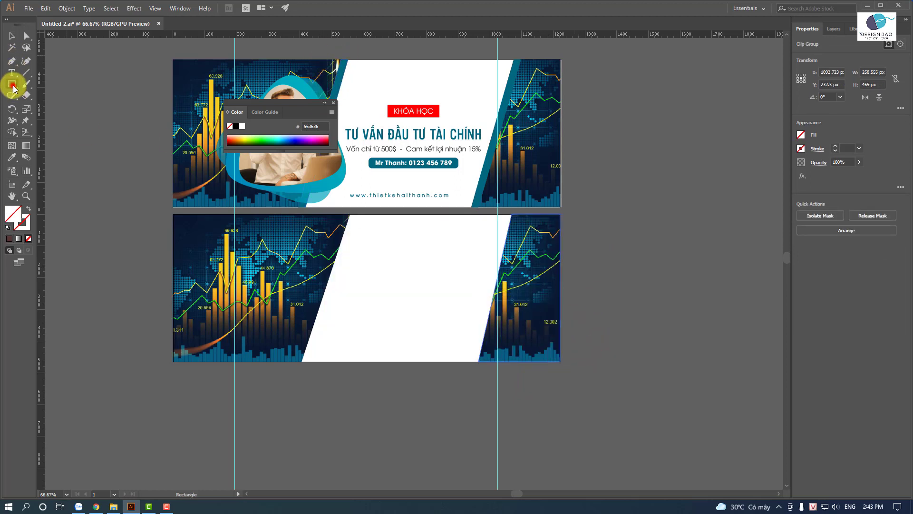
click(54, 86)
drag(366, 266, 604, 275)
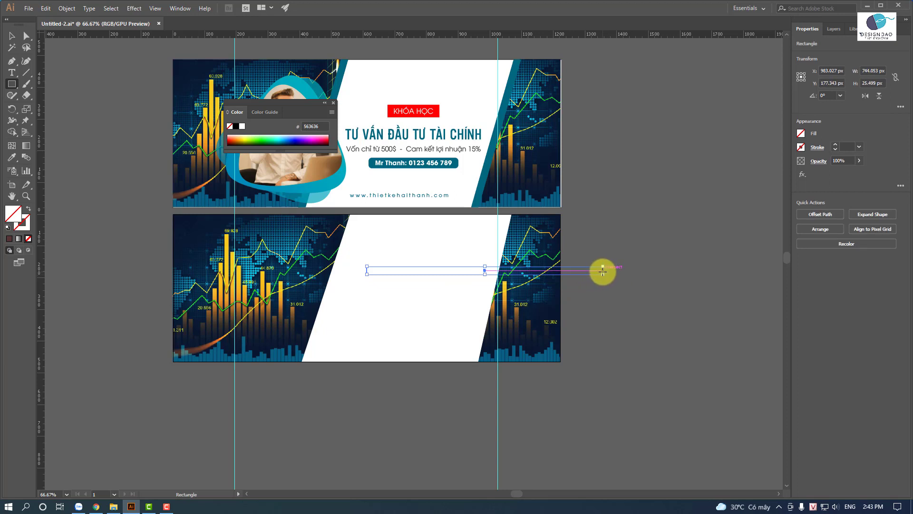
key(i)
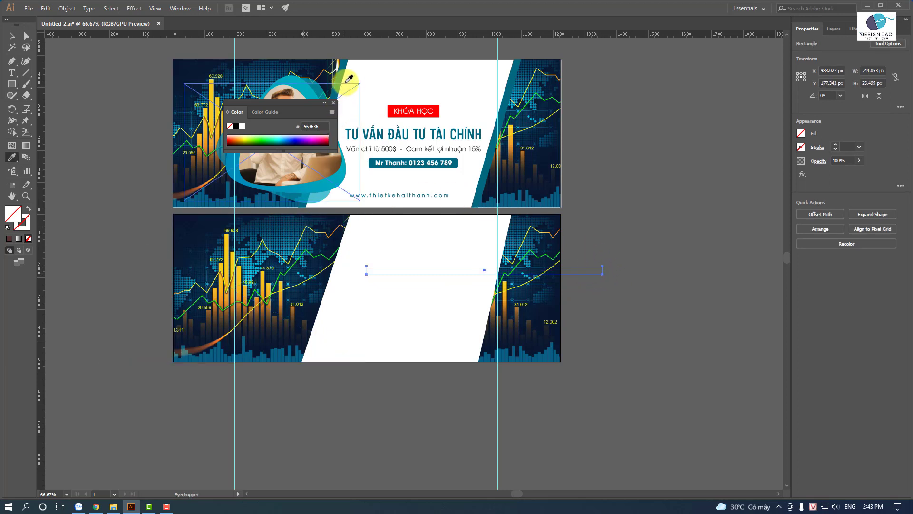
click(340, 74)
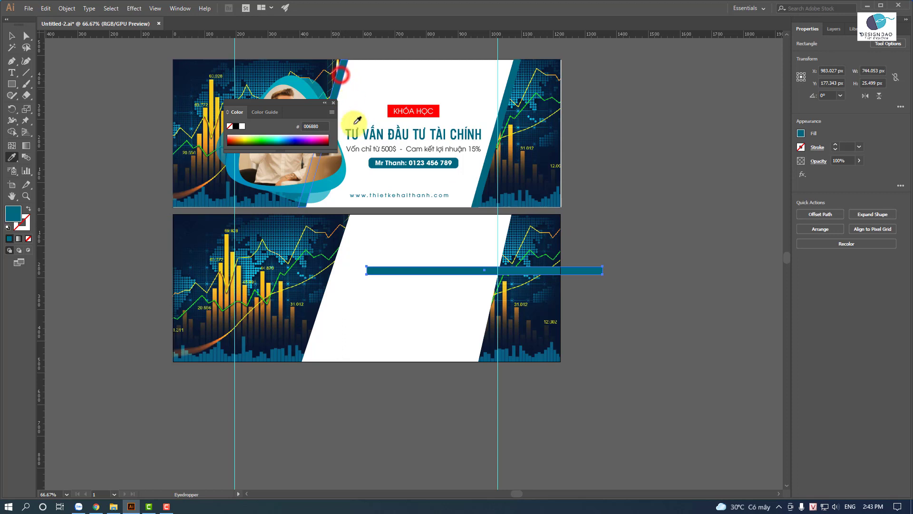
double_click(18, 217)
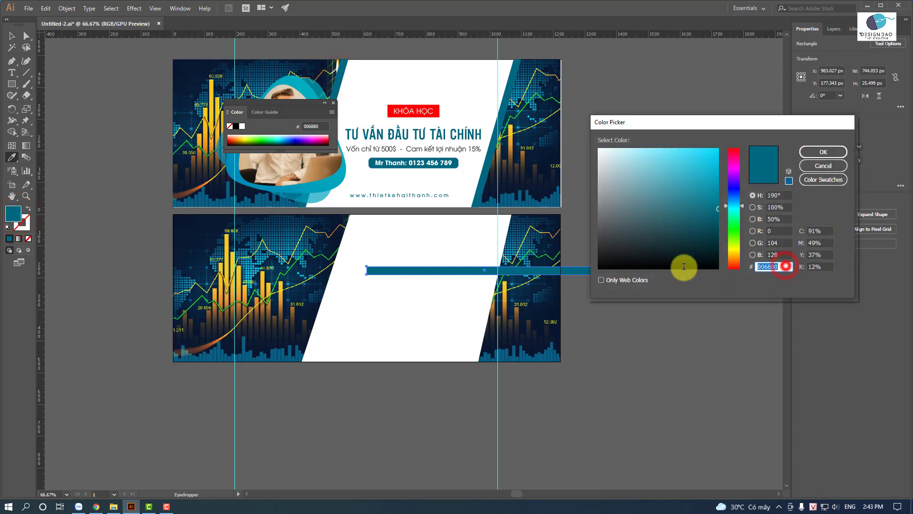
click(823, 152)
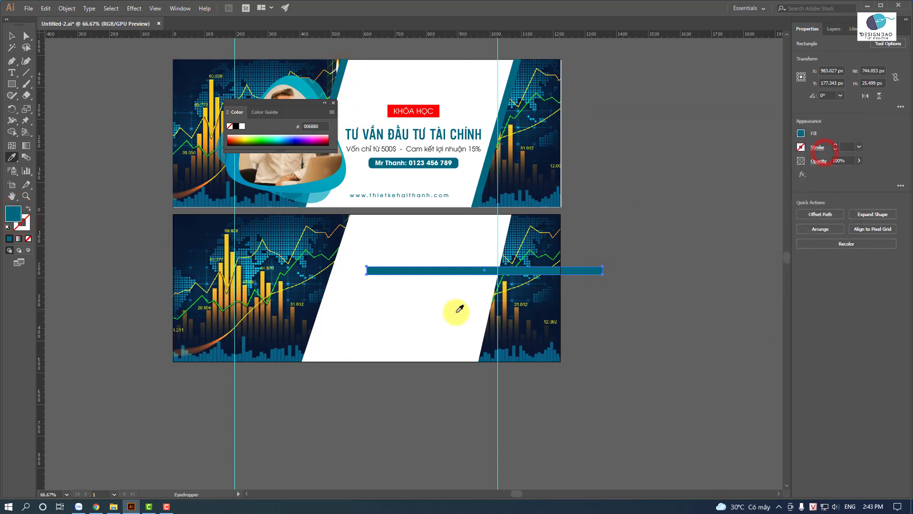
click(12, 37)
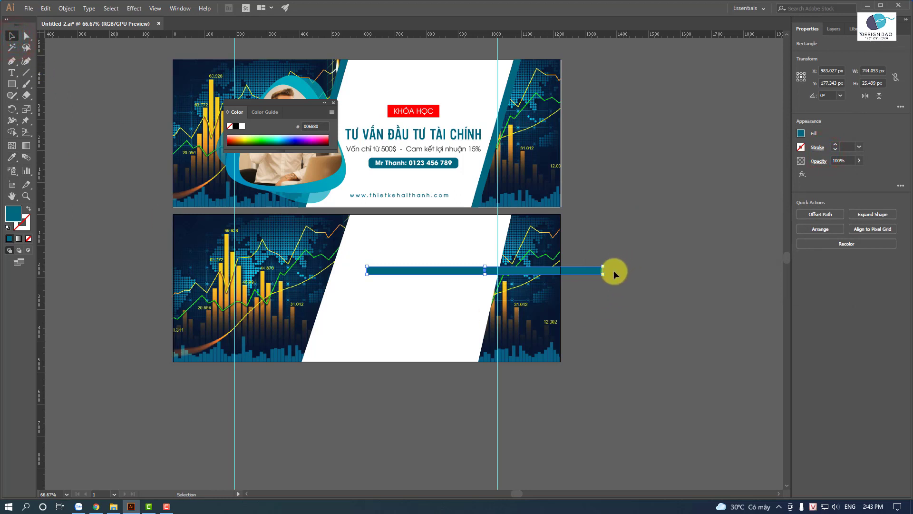
Step: Rotate the teal bar to a steep slant, move it left, and shorten it
mouse_move(607, 271)
mouse_down()
mouse_move(462, 362)
mouse_move(458, 377)
mouse_up()
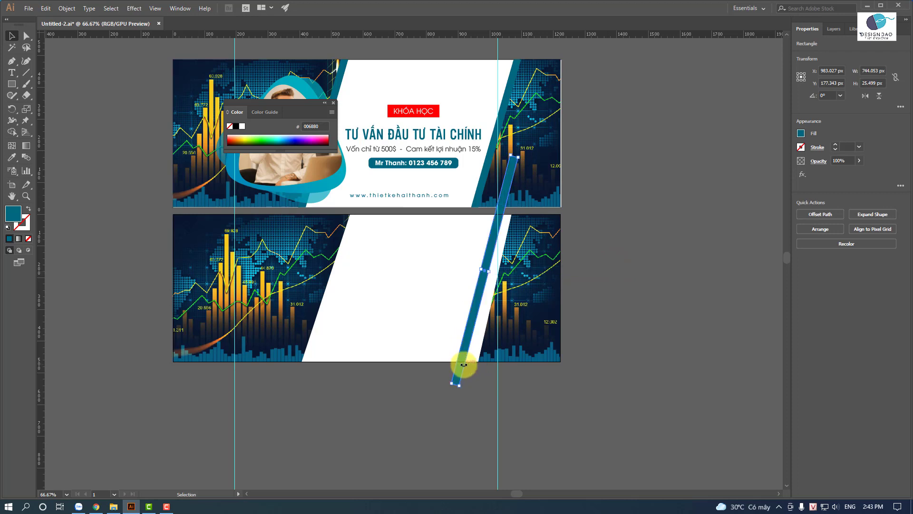
drag(493, 248, 331, 309)
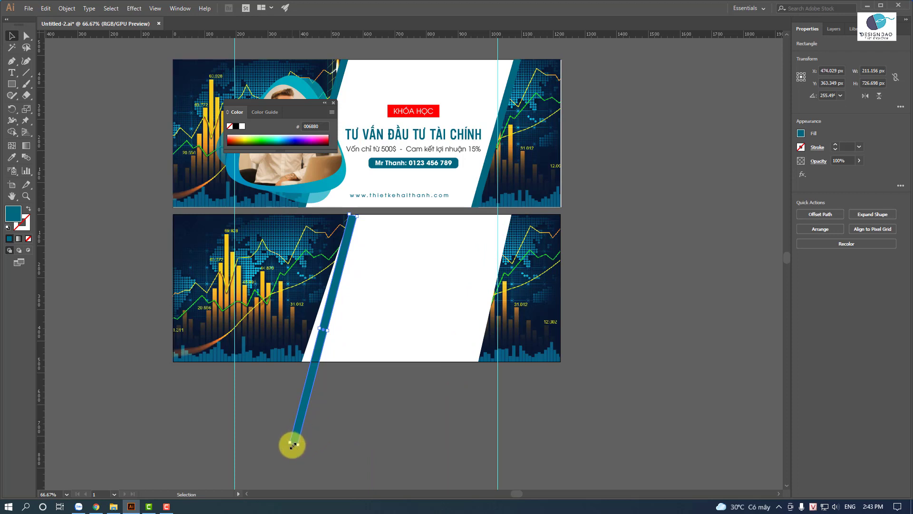
drag(292, 444, 312, 376)
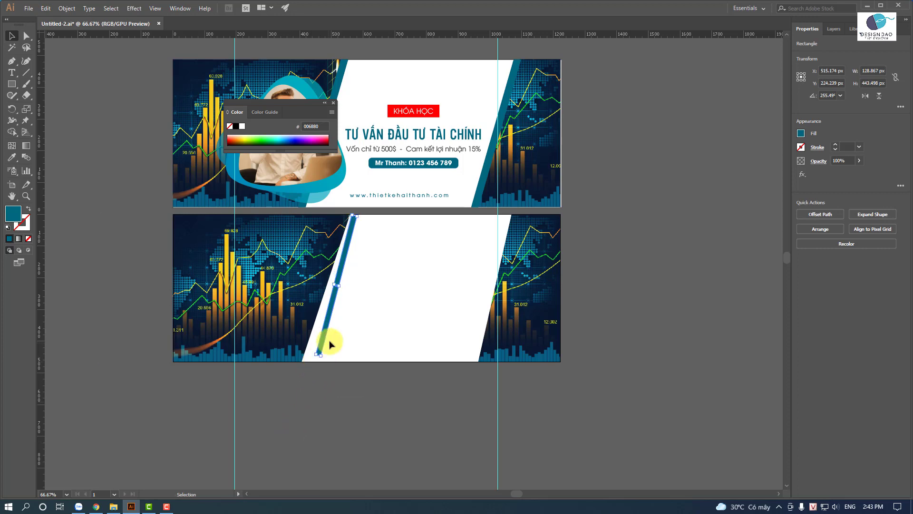
scroll(330, 343, up, 3)
scroll(329, 340, up, 1)
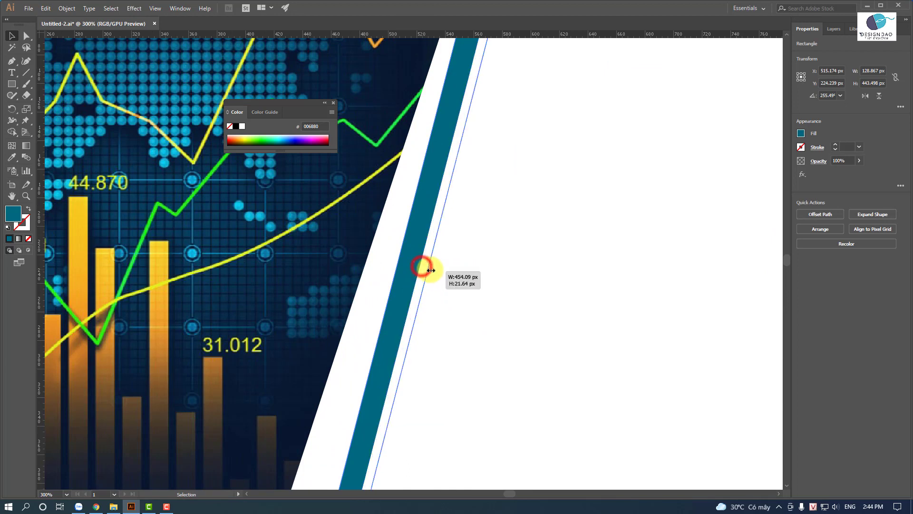
drag(422, 266, 431, 269)
Step: Stretch the slanted teal stripe from the artboard bottom past its top, against the white panel
scroll(431, 295, down, 1)
scroll(380, 342, down, 4)
scroll(376, 354, down, 2)
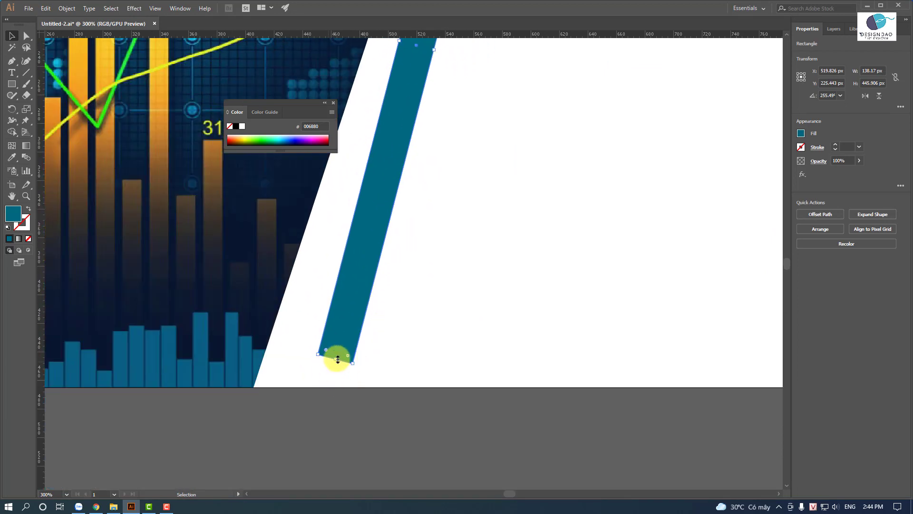
drag(334, 361, 321, 389)
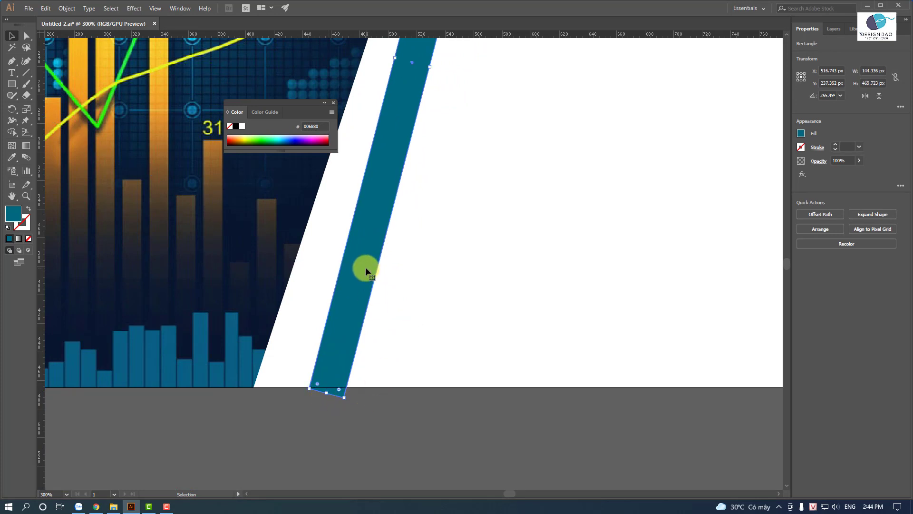
drag(365, 271, 309, 270)
mouse_move(475, 137)
mouse_down()
mouse_move(479, 219)
mouse_move(428, 402)
mouse_up()
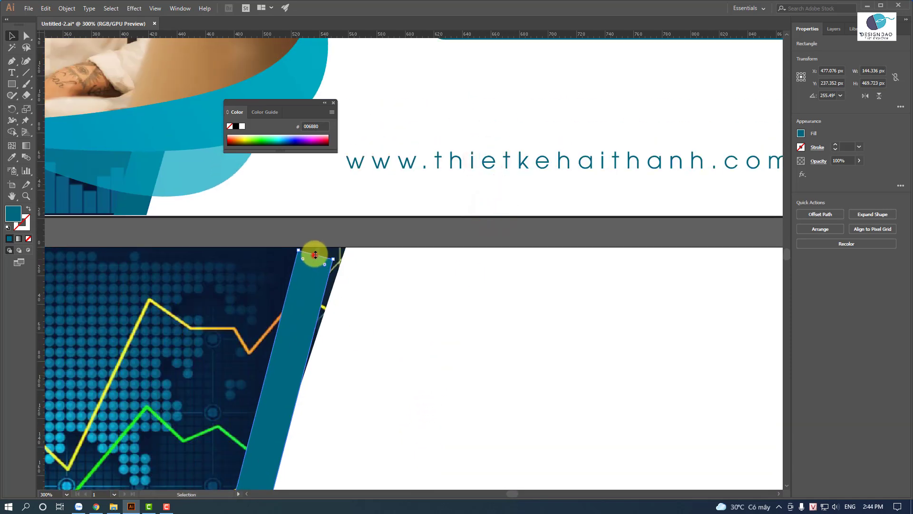
drag(315, 255, 317, 241)
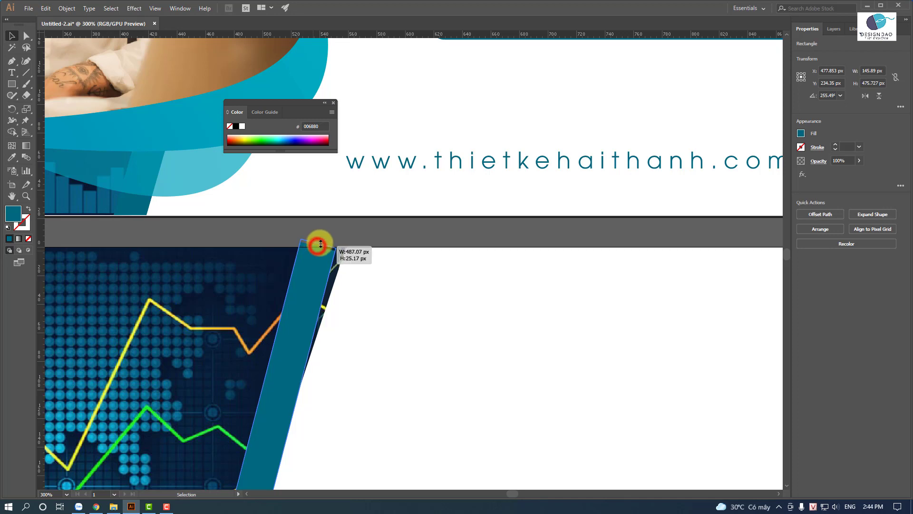
scroll(325, 271, down, 5)
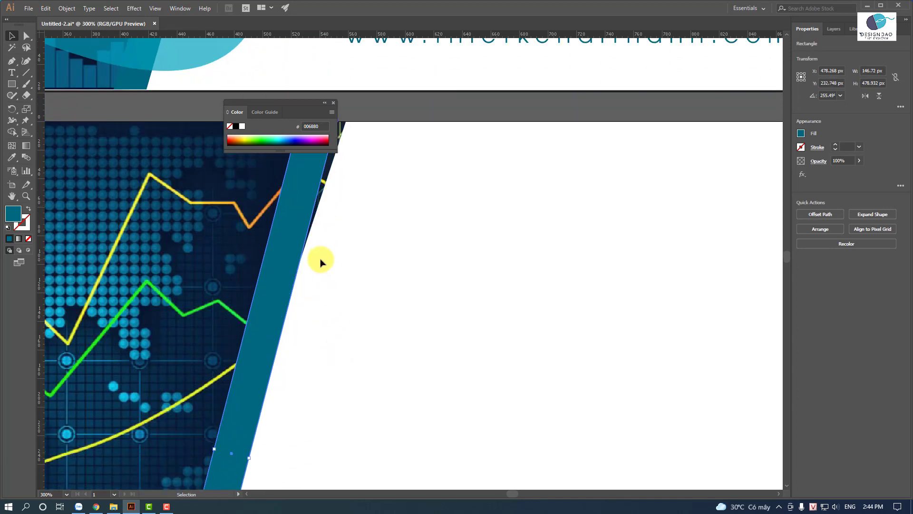
scroll(321, 260, down, 2)
scroll(320, 260, down, 2)
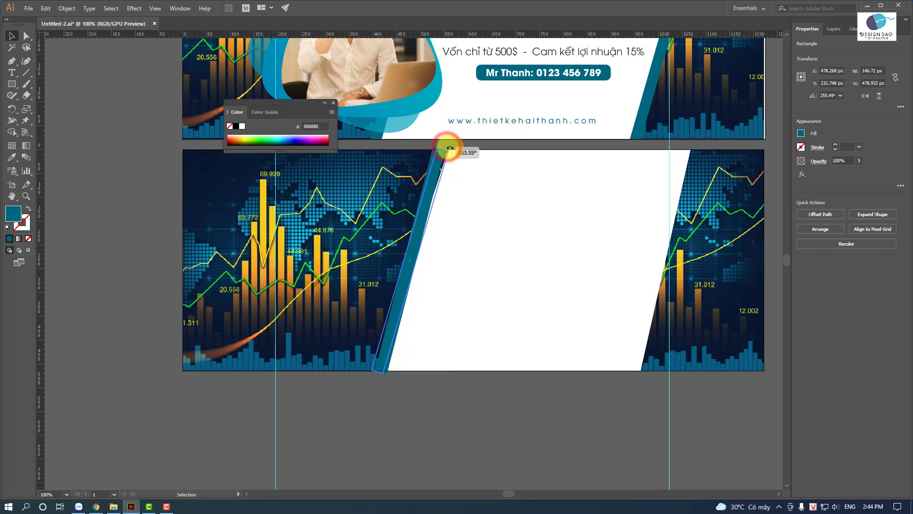
Step: Tilt the teal strip and move its top corner onto the lower artboard's top edge
drag(447, 148, 448, 147)
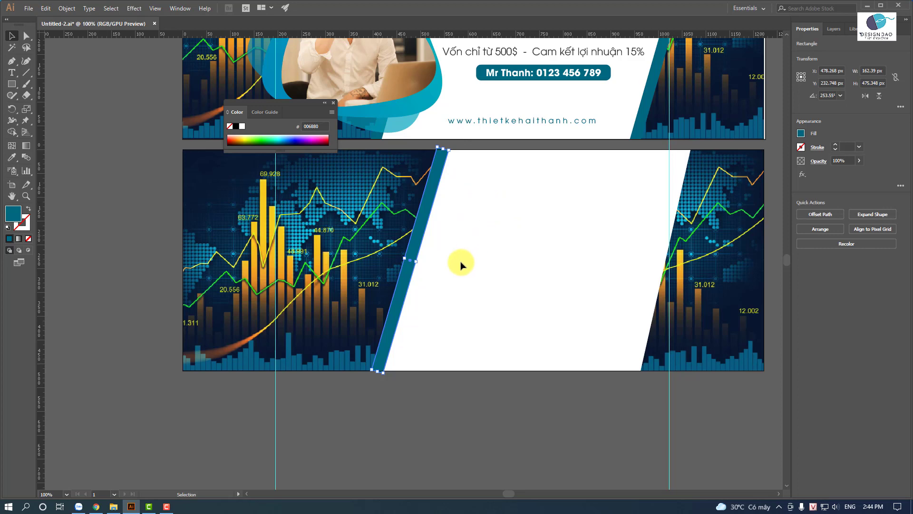
key(a)
key(ctrl+plus)
key(ctrl+plus)
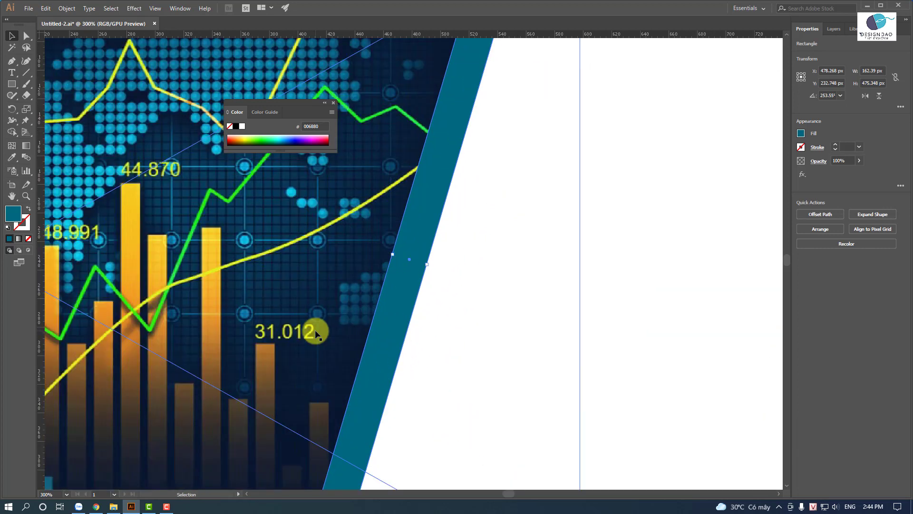
click(29, 35)
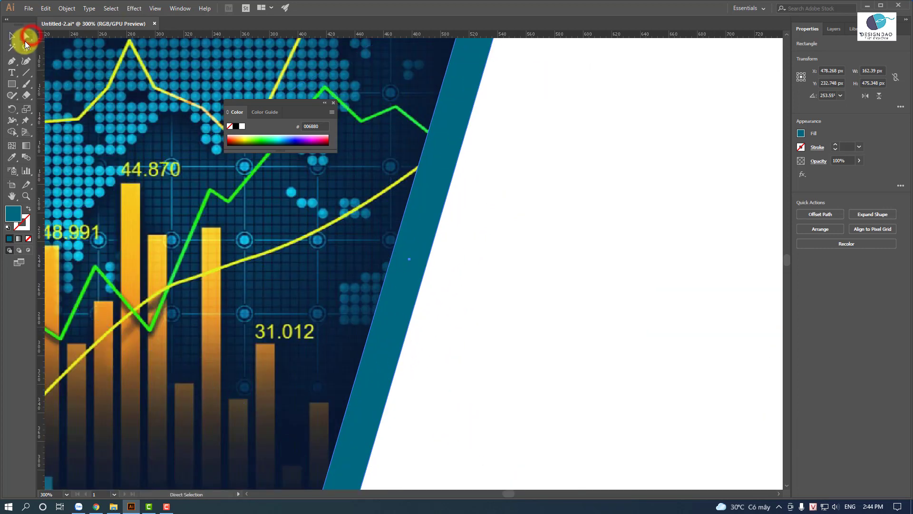
scroll(362, 191, up, 5)
scroll(380, 247, right, 2)
scroll(404, 214, up, 2)
scroll(426, 172, up, 1)
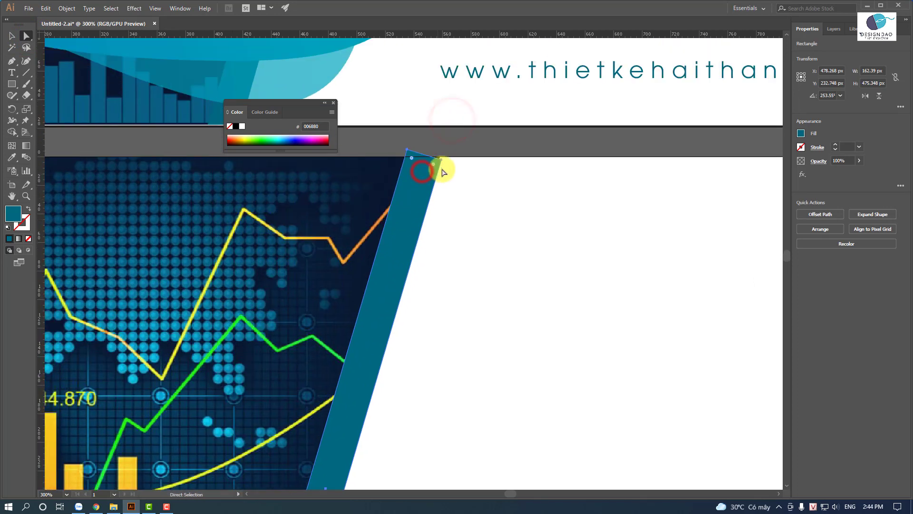
scroll(428, 162, up, 2)
drag(408, 154, 442, 158)
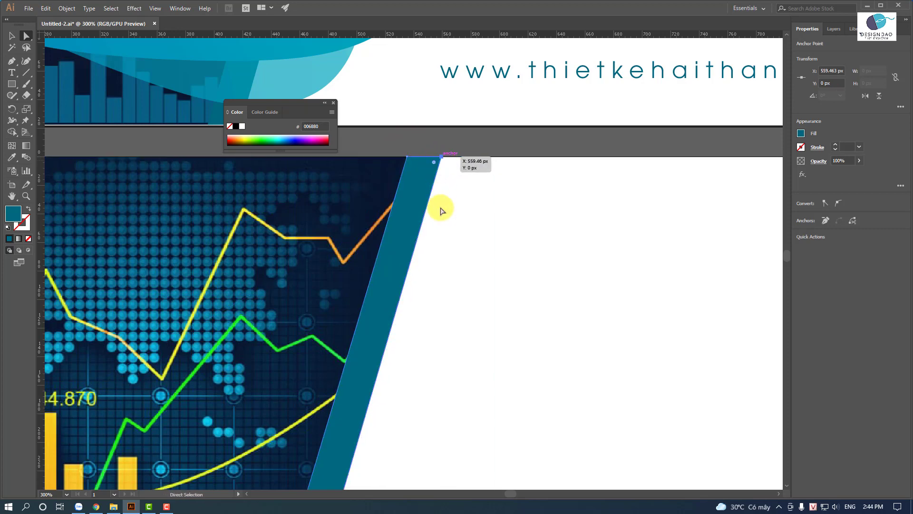
Step: Move the strip's bottom-left corner onto the artboard's bottom edge, undoing one misplaced move
scroll(432, 169, down, 1)
drag(510, 328, 602, 5)
drag(583, 263, 644, 5)
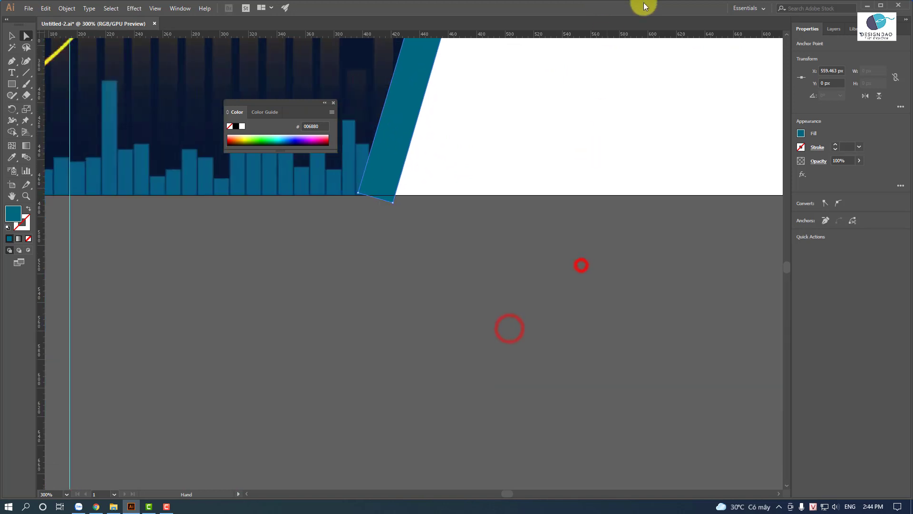
click(366, 189)
mouse_move(367, 190)
mouse_down()
mouse_move(360, 202)
mouse_move(360, 194)
mouse_move(394, 196)
mouse_up()
key(ctrl+z)
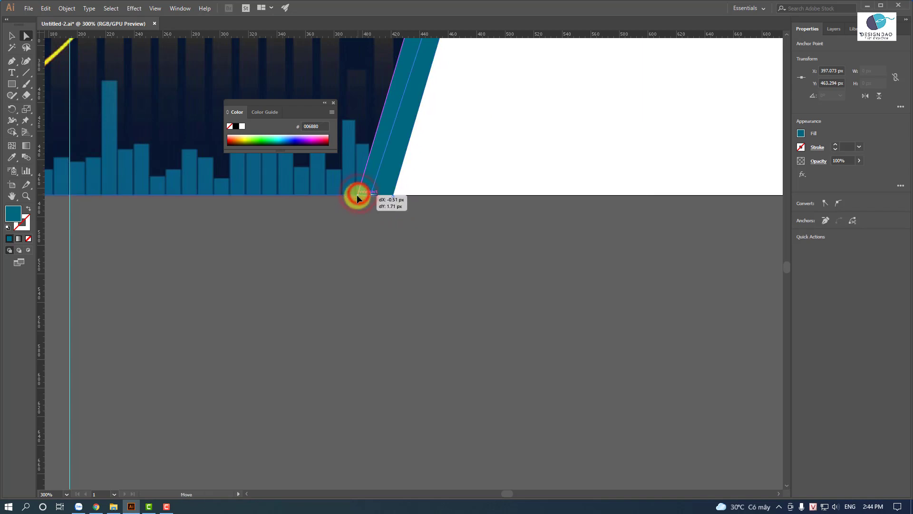
drag(360, 196, 358, 195)
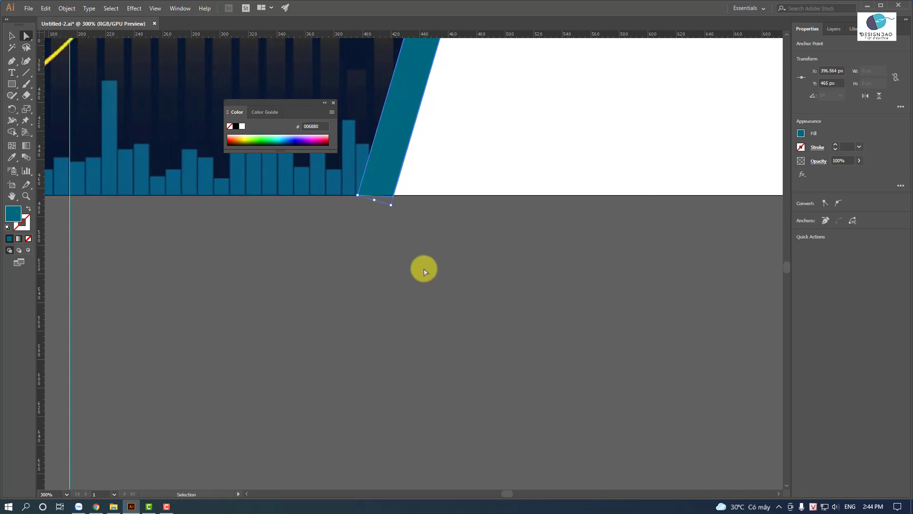
scroll(424, 271, down, 3)
scroll(424, 272, down, 2)
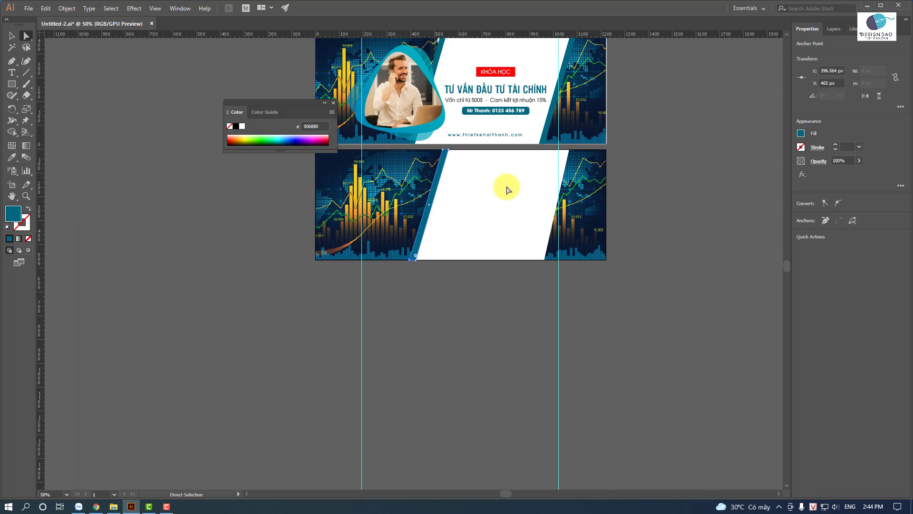
Step: Duplicate the teal strip to the white panel's right edge and rotate it to about 254.95°
key(alt)
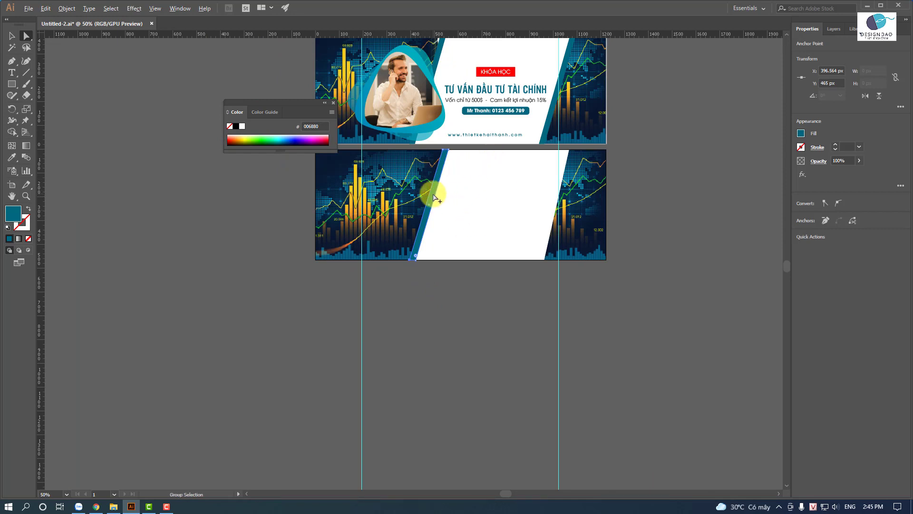
click(11, 36)
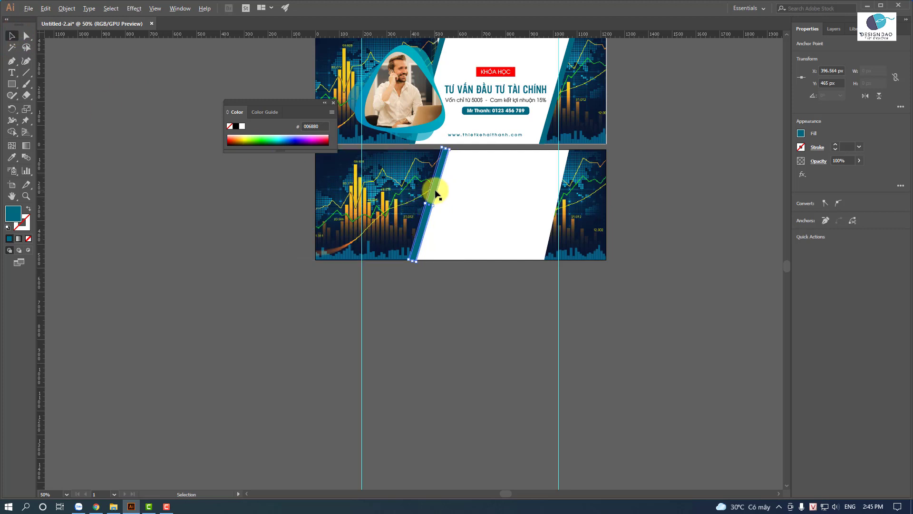
drag(435, 191, 554, 204)
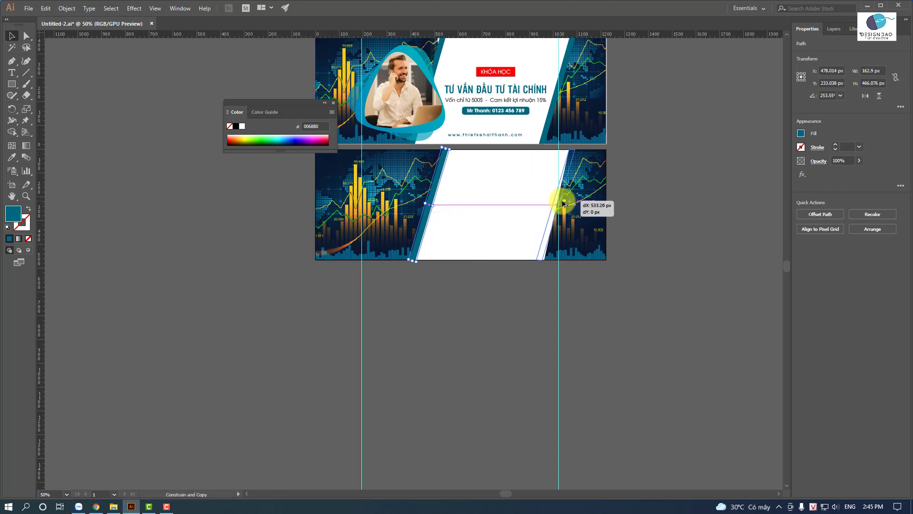
drag(555, 203, 563, 204)
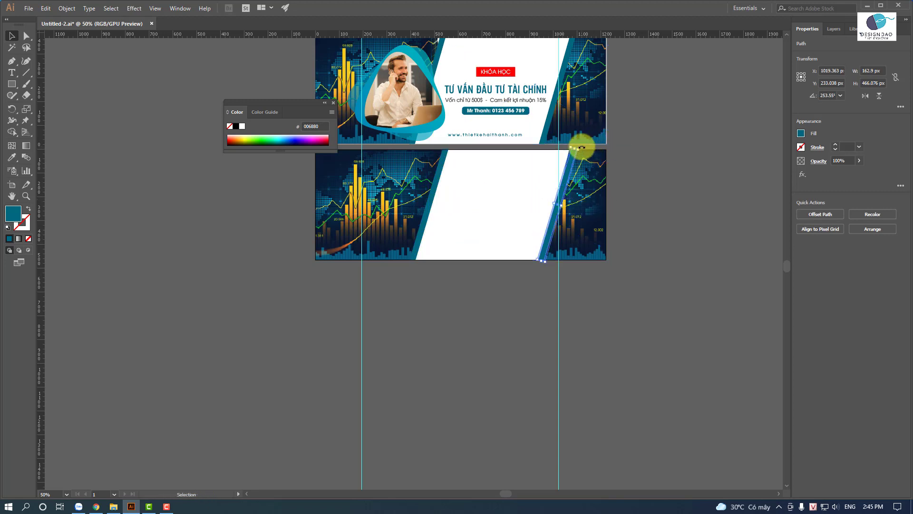
drag(581, 145, 586, 149)
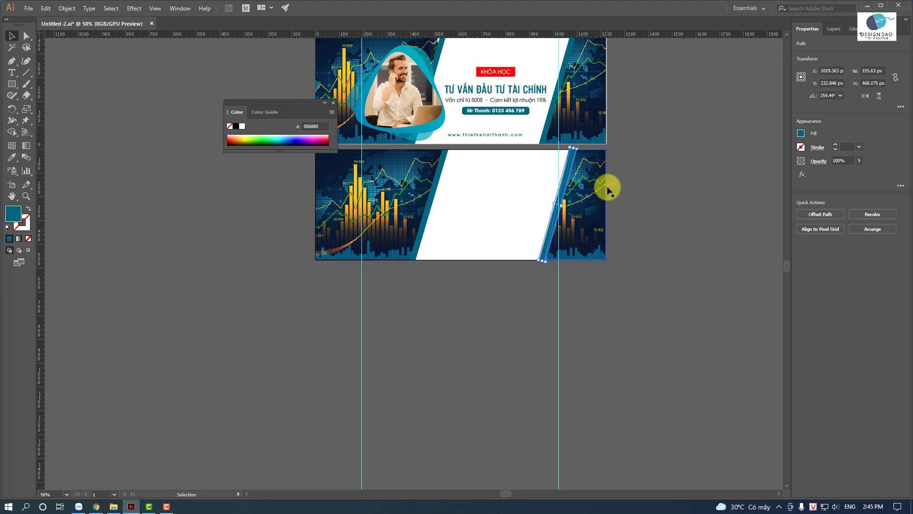
key(a)
scroll(597, 191, up, 1)
scroll(599, 192, up, 2)
key(v)
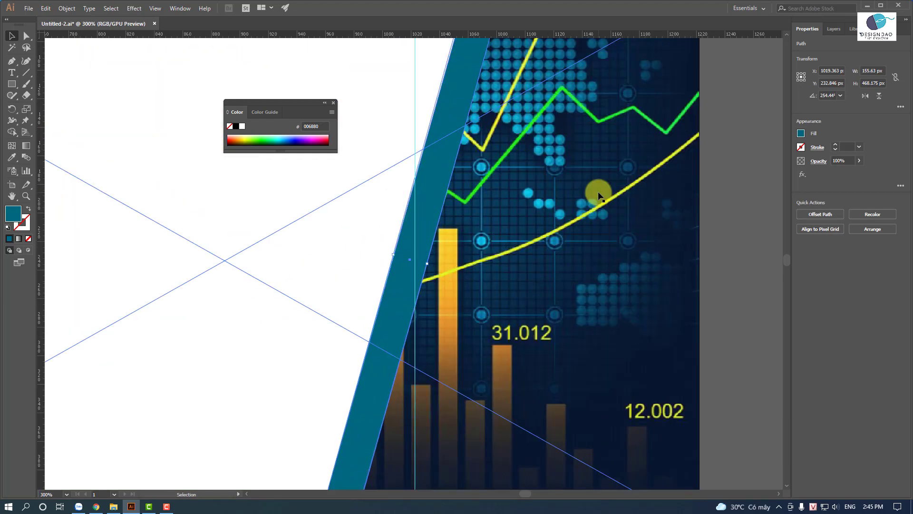
scroll(777, 169, up, 2)
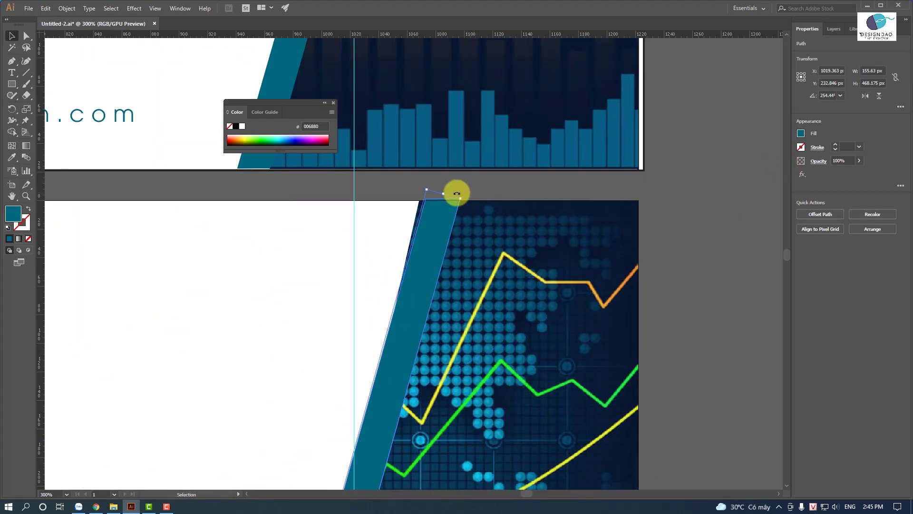
drag(442, 188, 421, 224)
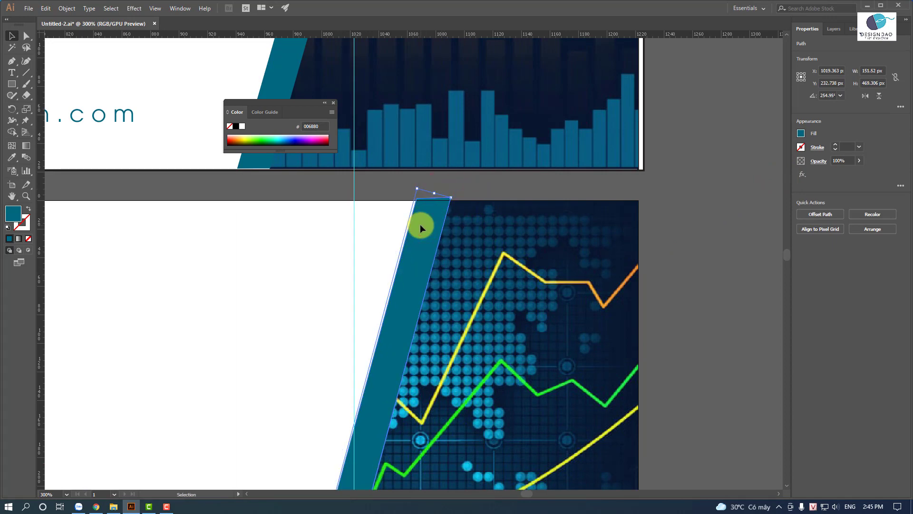
Step: Trim the copied strip's bottom and top corners to the artboard's bottom and top edges
scroll(421, 224, down, 2)
scroll(428, 262, down, 4)
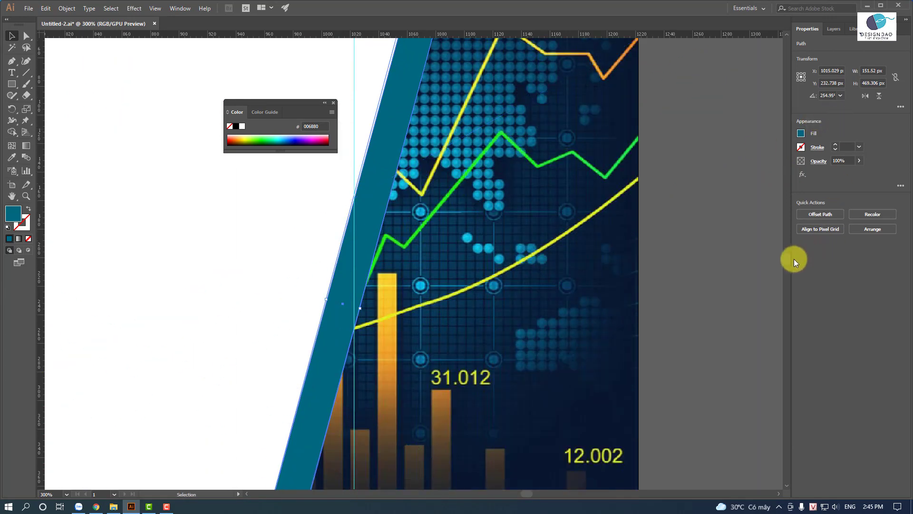
click(789, 258)
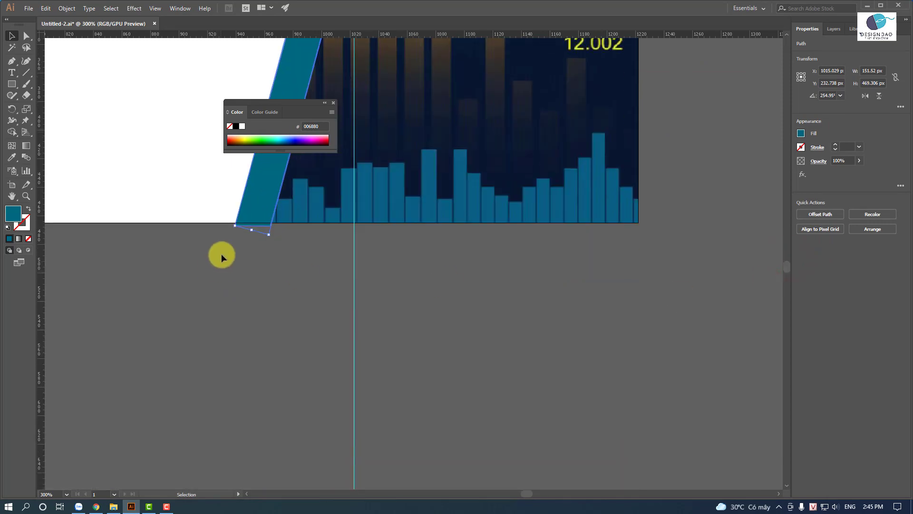
drag(269, 234, 270, 225)
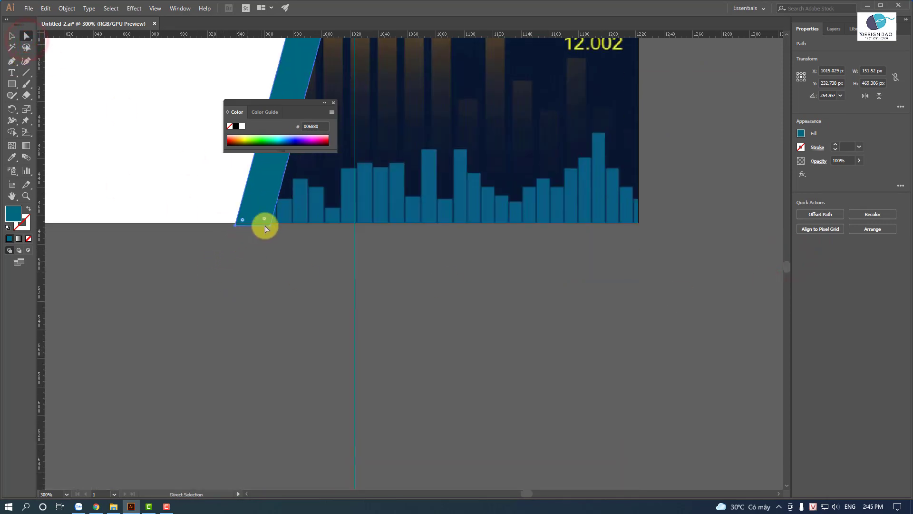
key(Up)
key(Up)
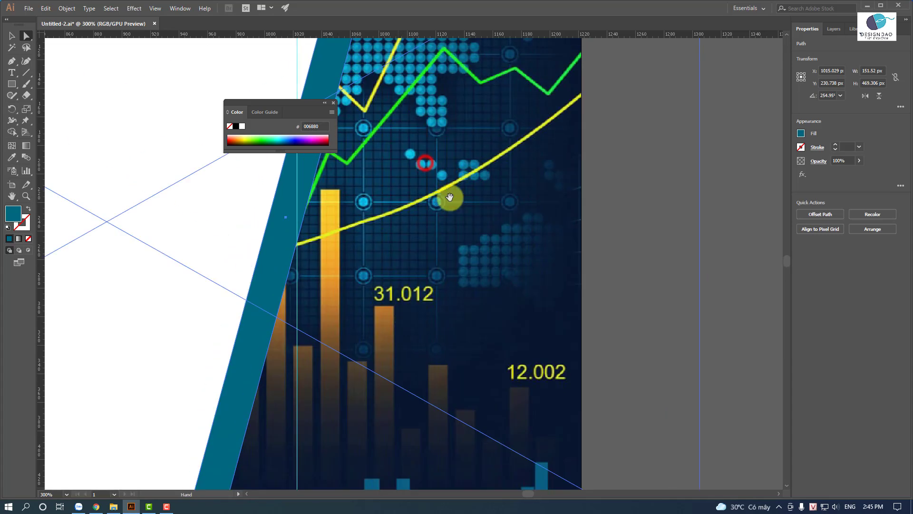
drag(442, 94, 418, 306)
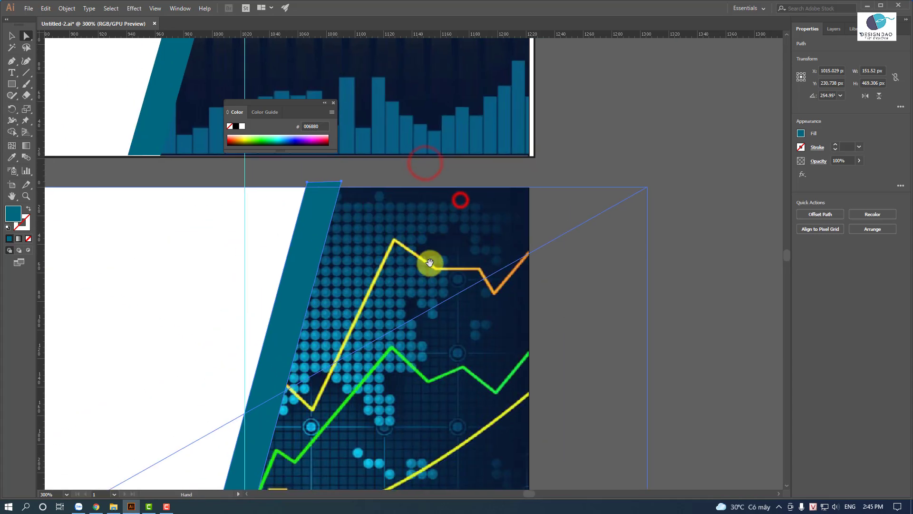
drag(332, 227, 296, 228)
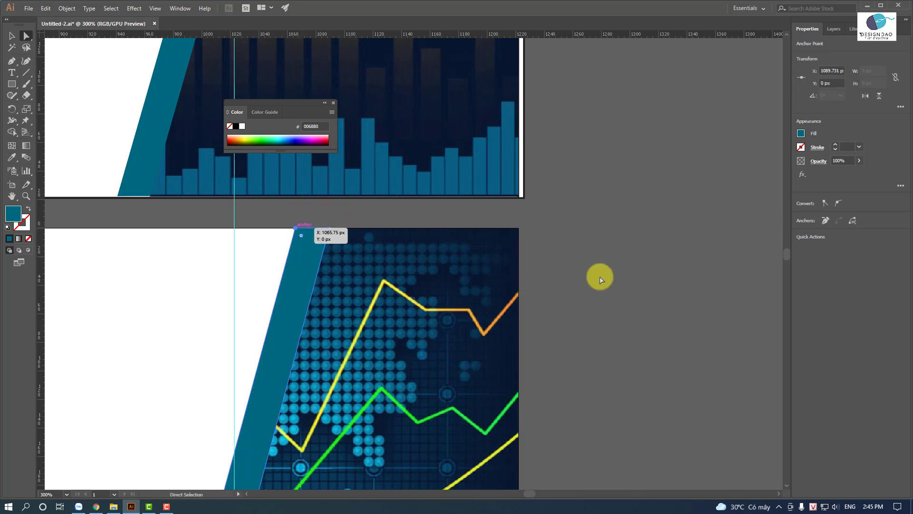
key(ctrl+1)
Step: Draw a 3-sided polygon with 100 px radius on the pasteboard beside the artboards
key(ctrl+minus)
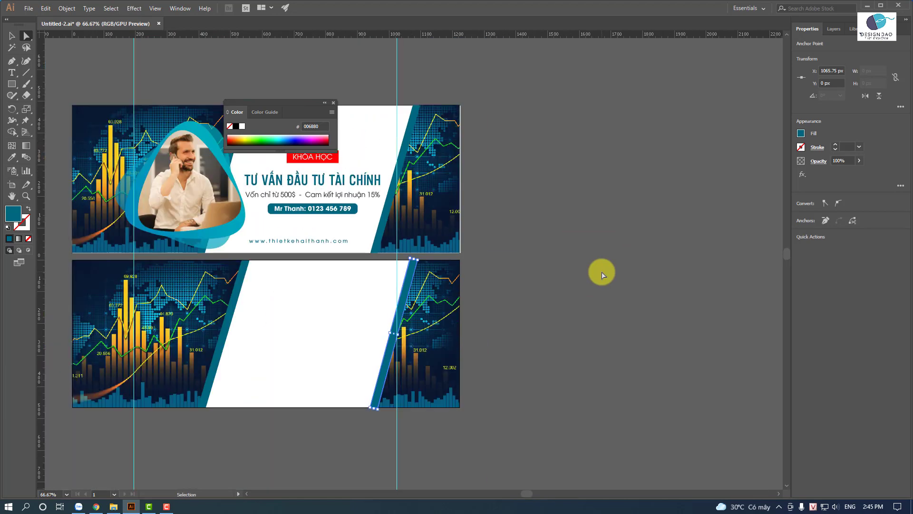
key(ctrl+minus)
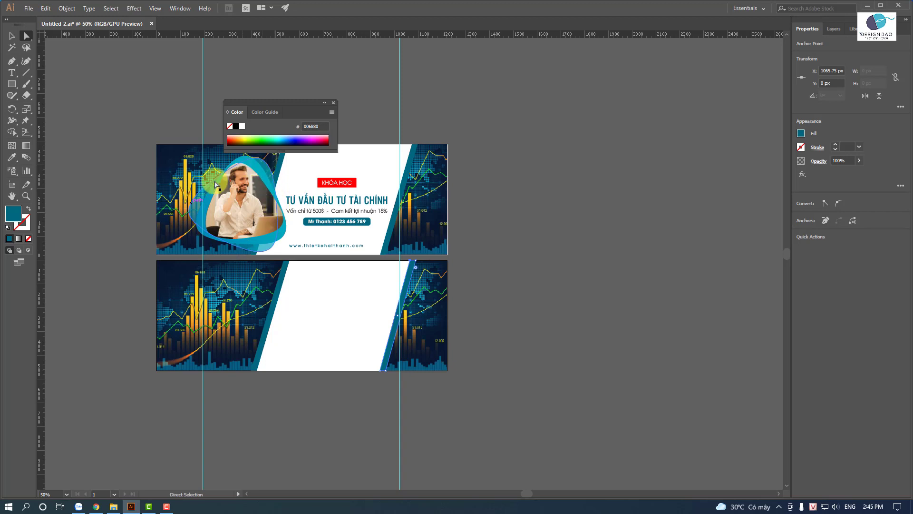
click(217, 246)
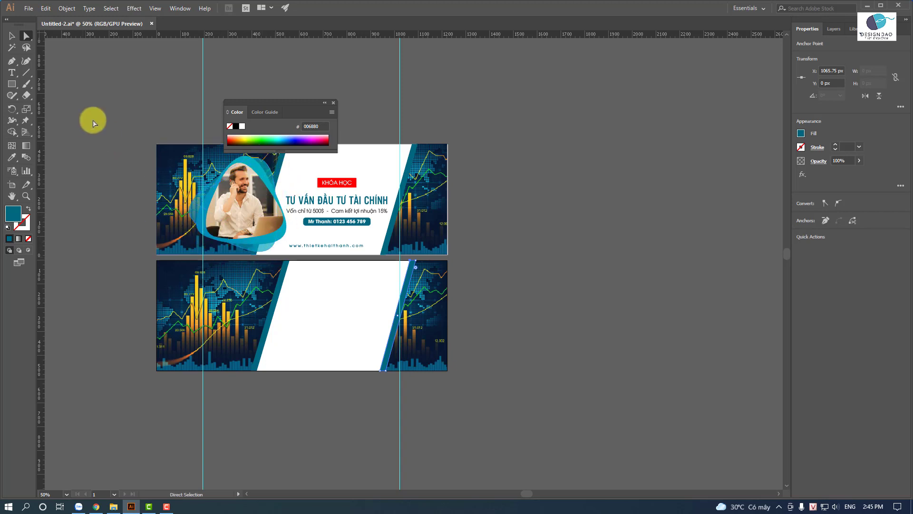
click(12, 84)
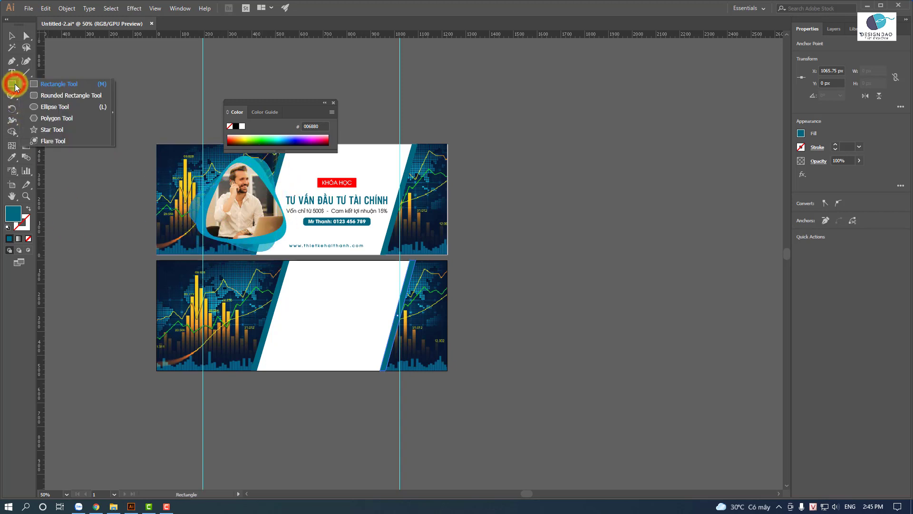
click(56, 119)
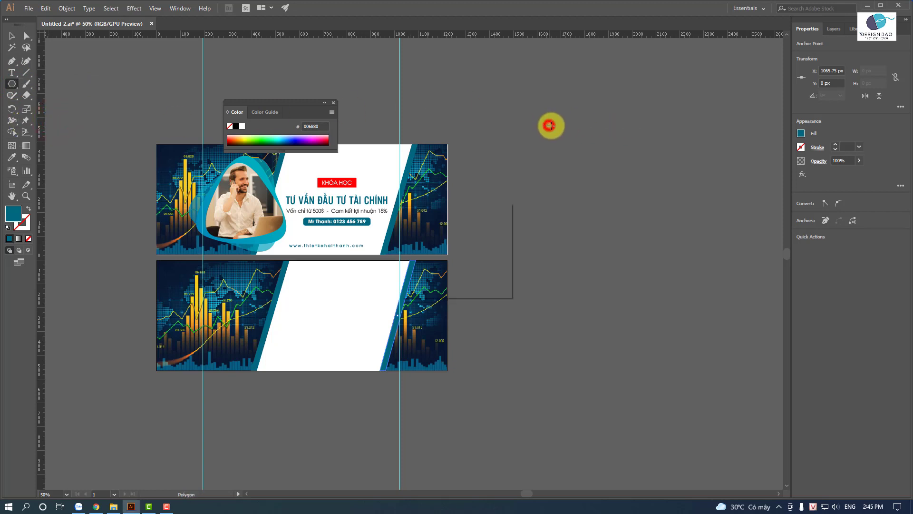
click(550, 125)
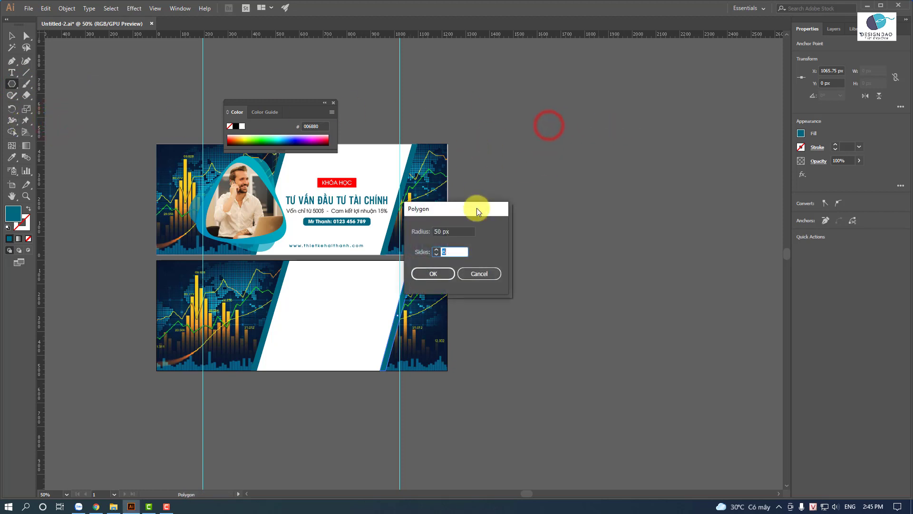
text(3)
click(454, 252)
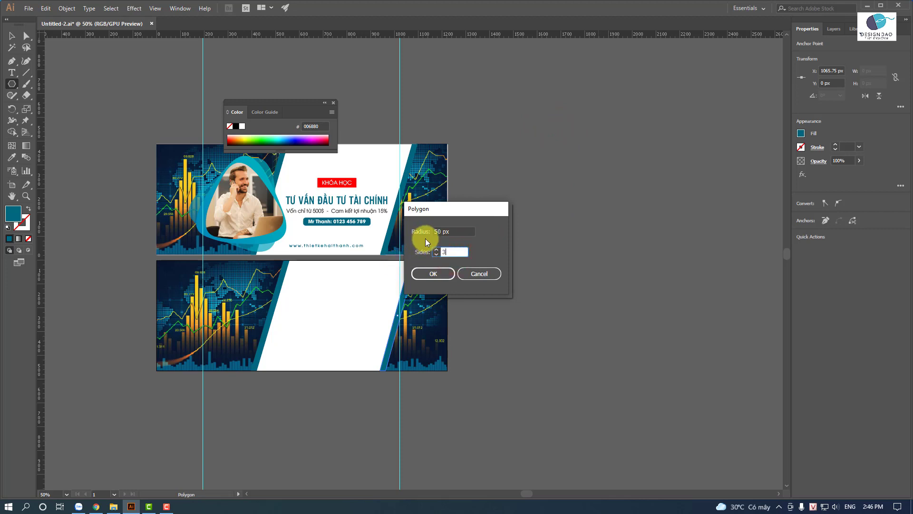
click(457, 231)
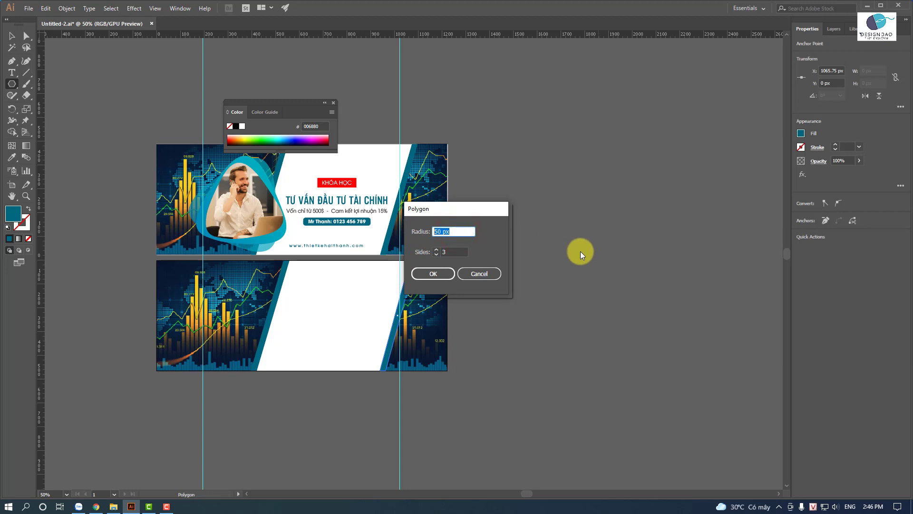
text(100)
click(440, 275)
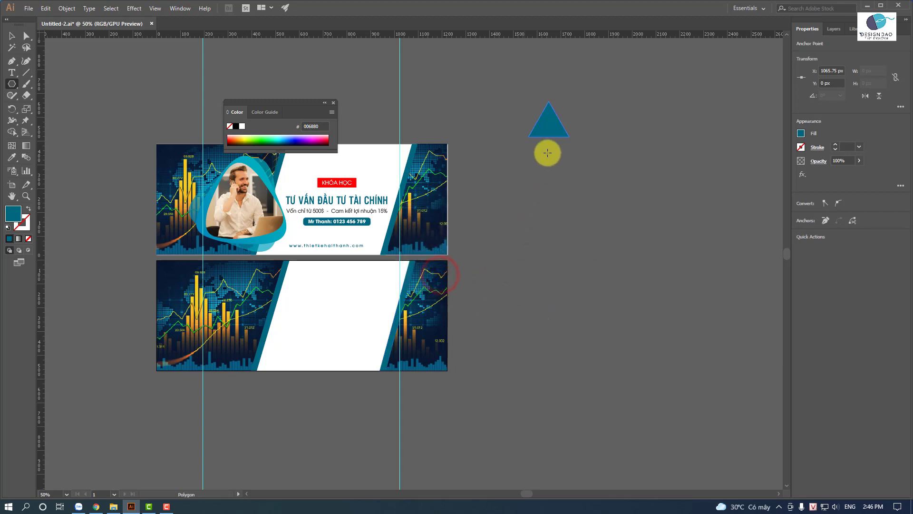
click(11, 35)
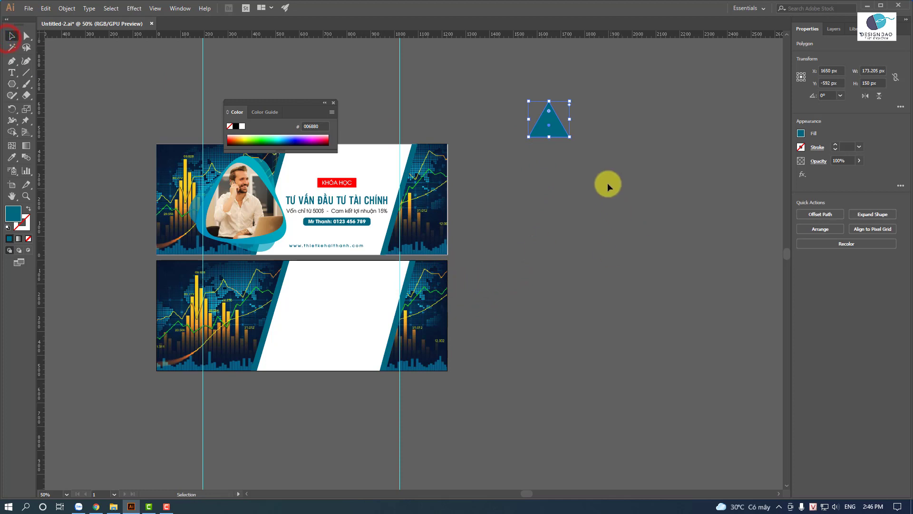
Step: Enlarge the triangle and give its corners a first rounding, undoing an accidental rotation
drag(570, 138, 675, 286)
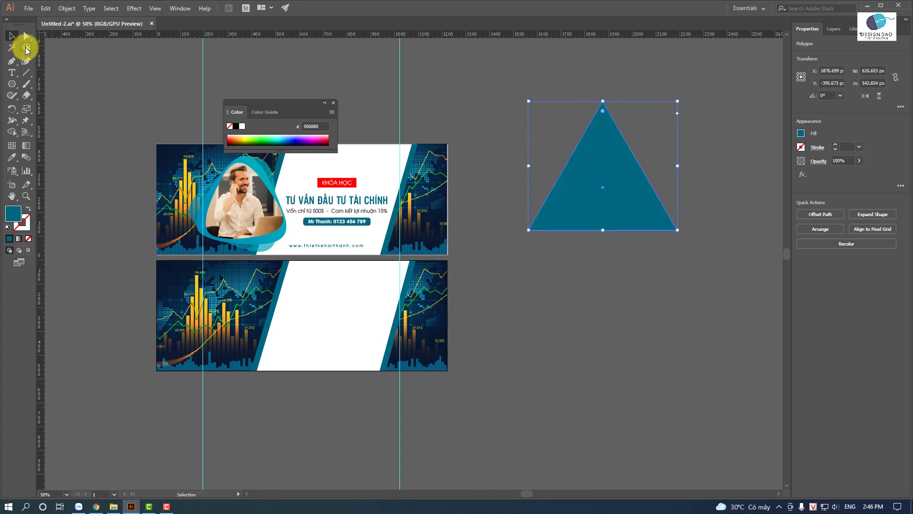
click(27, 38)
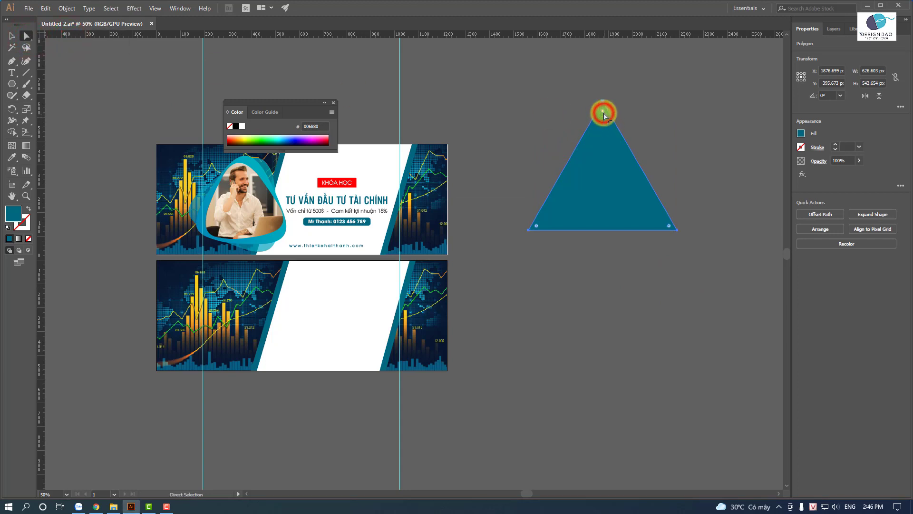
drag(604, 113, 602, 128)
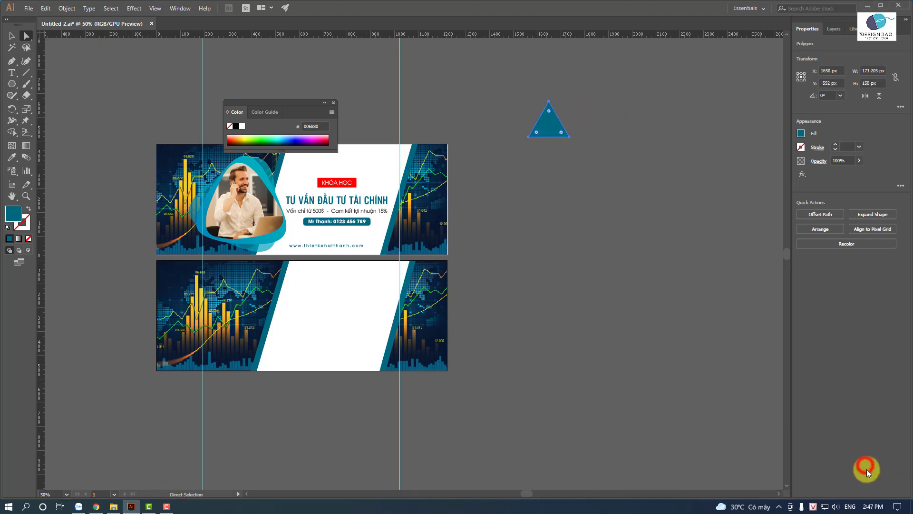
click(10, 37)
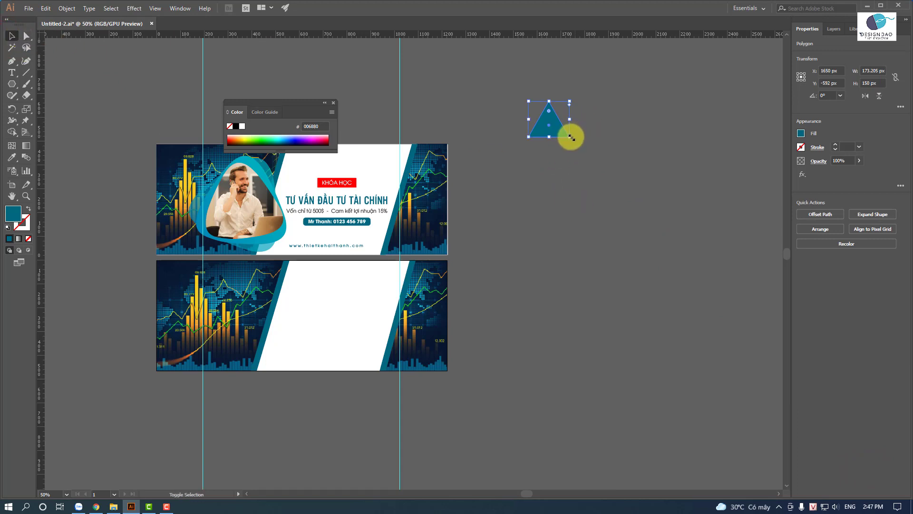
drag(570, 140, 626, 234)
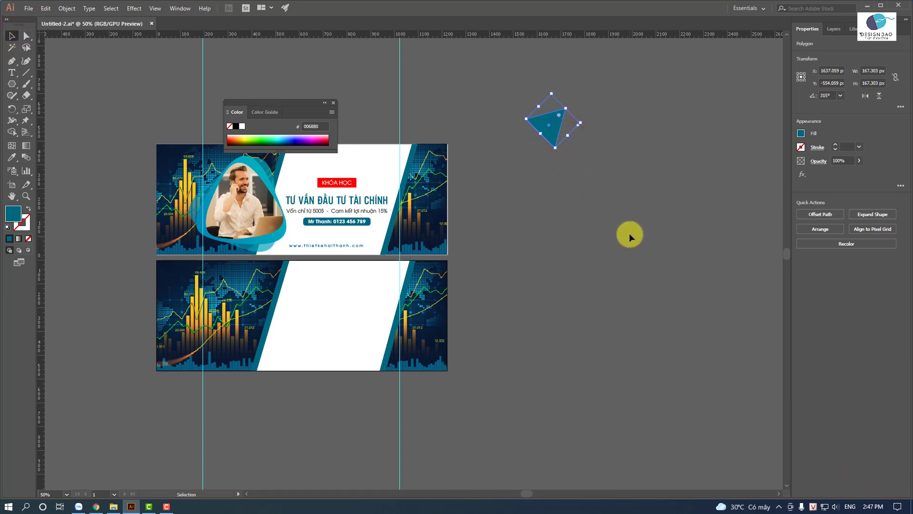
key(ctrl+z)
key(ctrl+z)
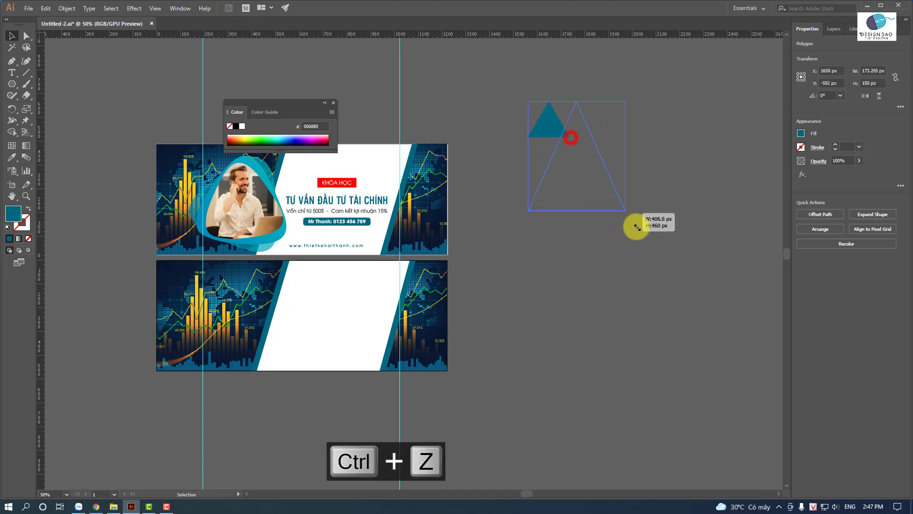
Step: Enlarge the triangle further, round all corners to 100 px, and move it toward the lower banner
drag(570, 137, 712, 362)
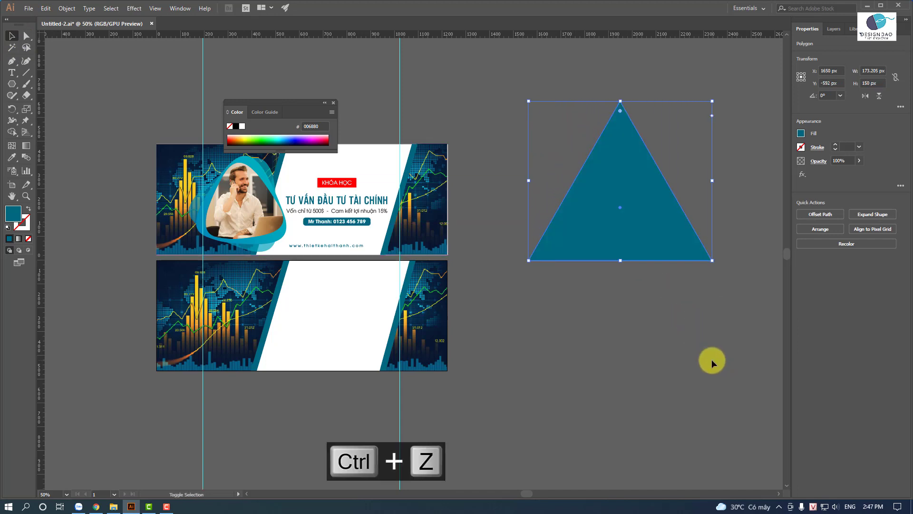
click(26, 36)
click(83, 38)
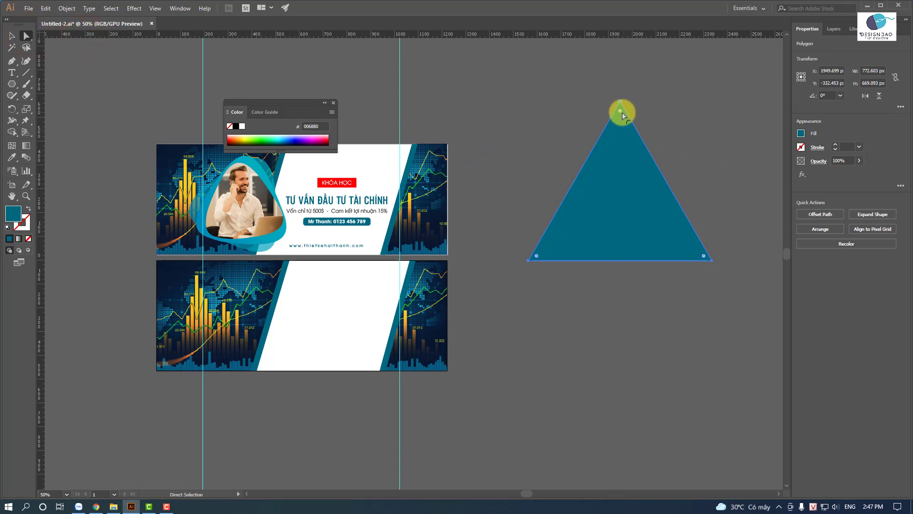
drag(621, 113, 617, 153)
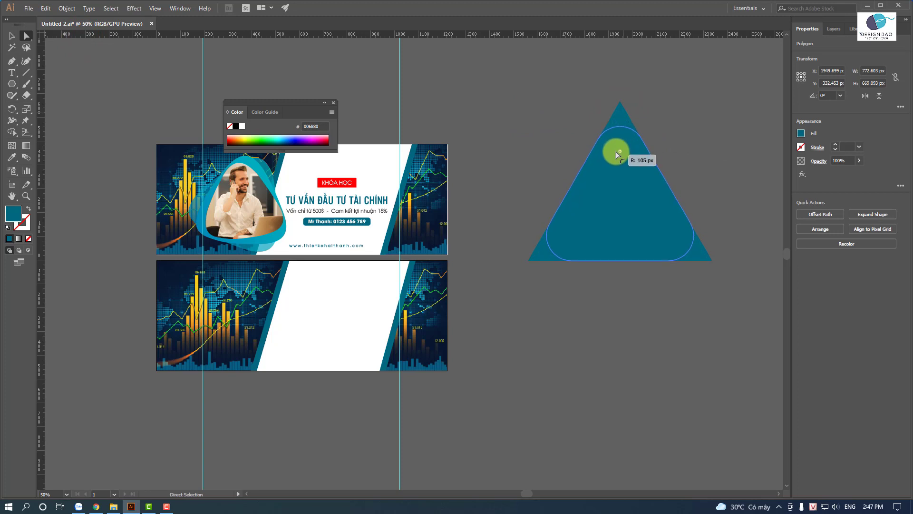
click(12, 36)
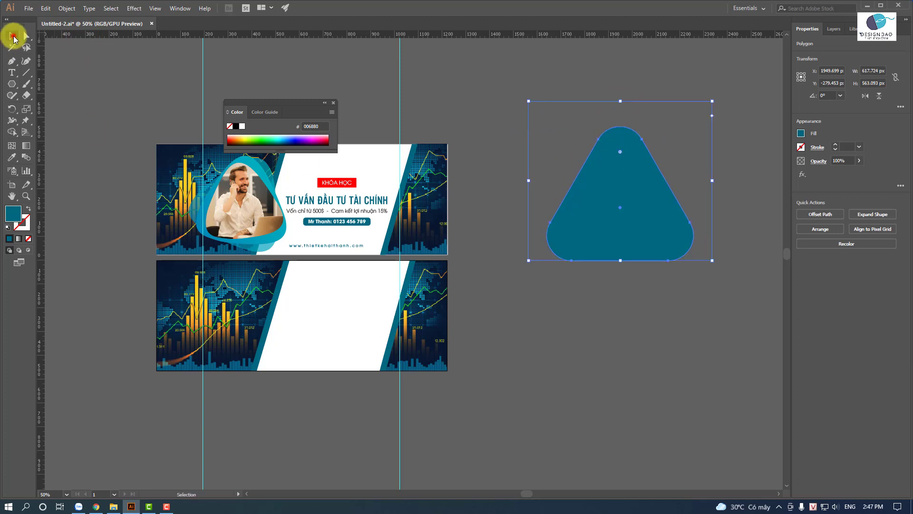
drag(713, 102, 693, 122)
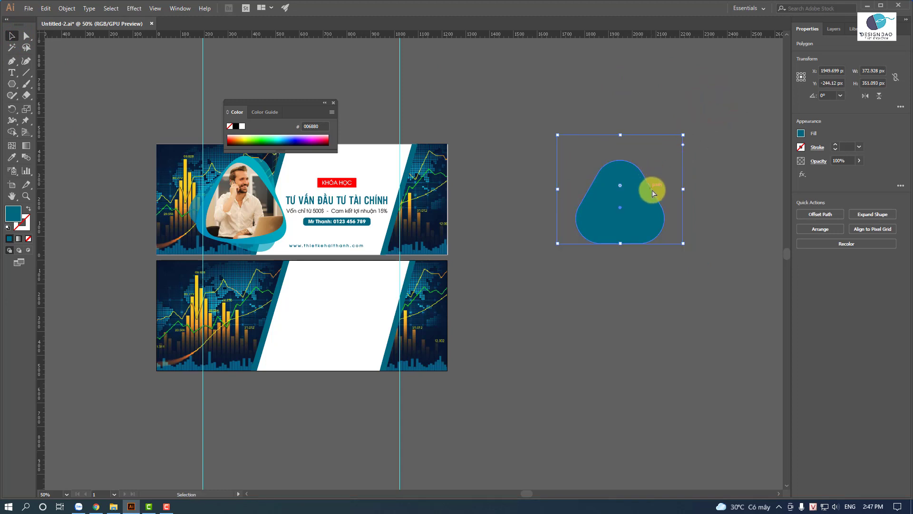
drag(684, 135, 718, 105)
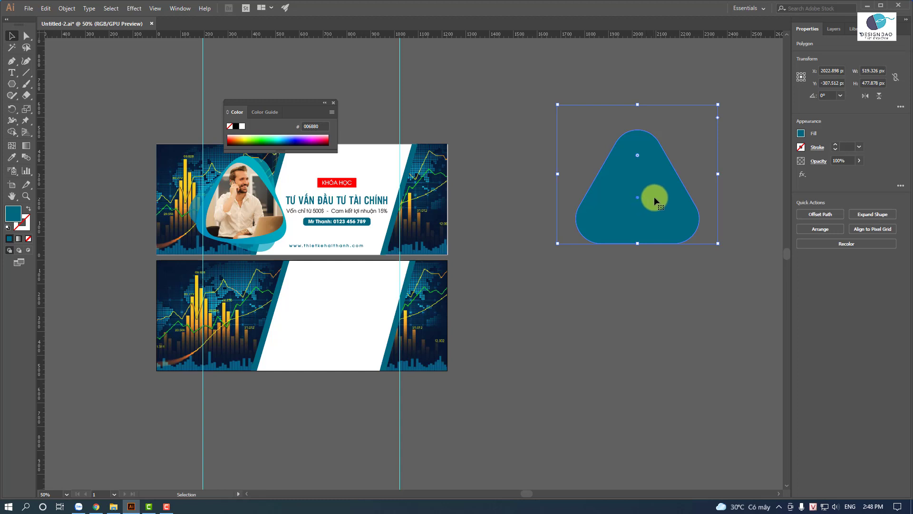
mouse_move(655, 196)
mouse_down()
mouse_move(644, 235)
mouse_move(564, 256)
mouse_up()
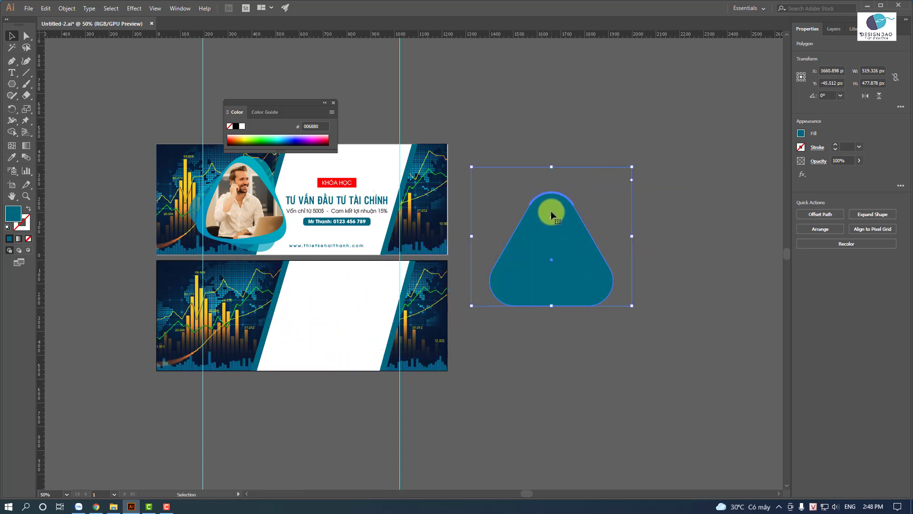
Step: Reduce the triangle's corner roundness to about 75.73 px
click(24, 36)
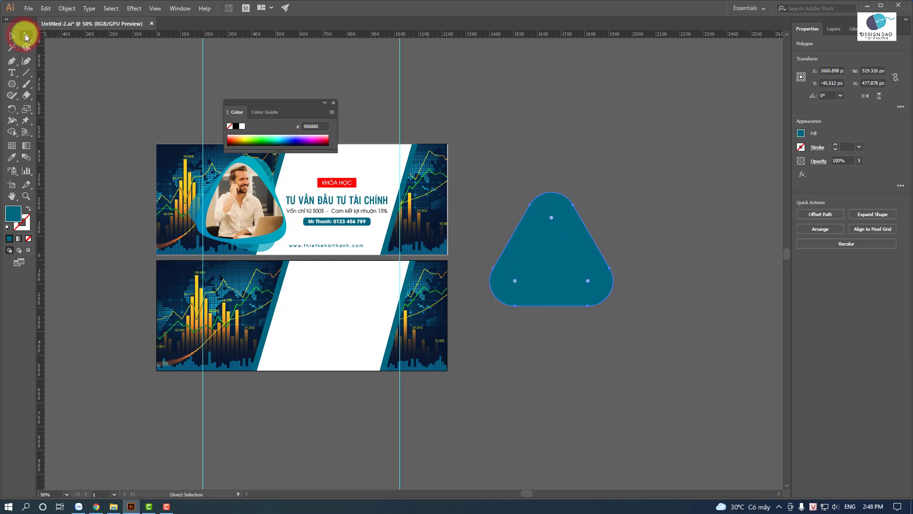
drag(27, 37, 93, 42)
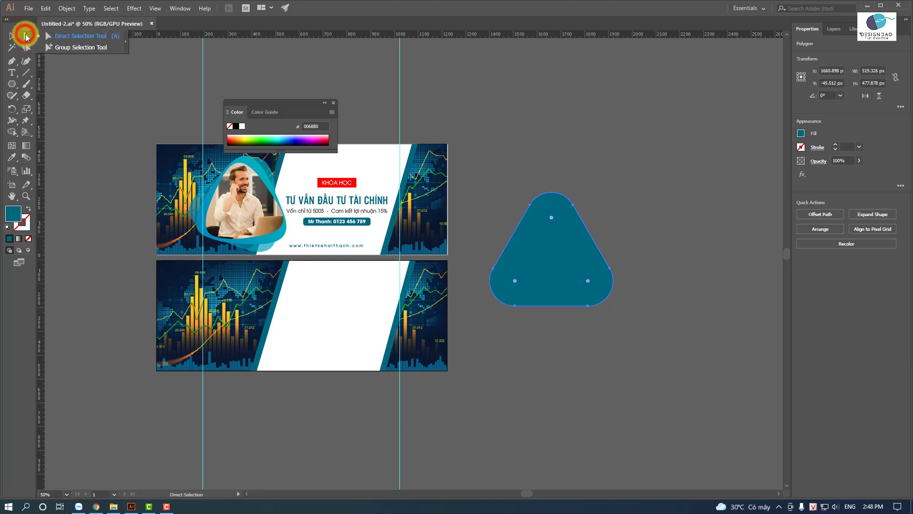
click(93, 42)
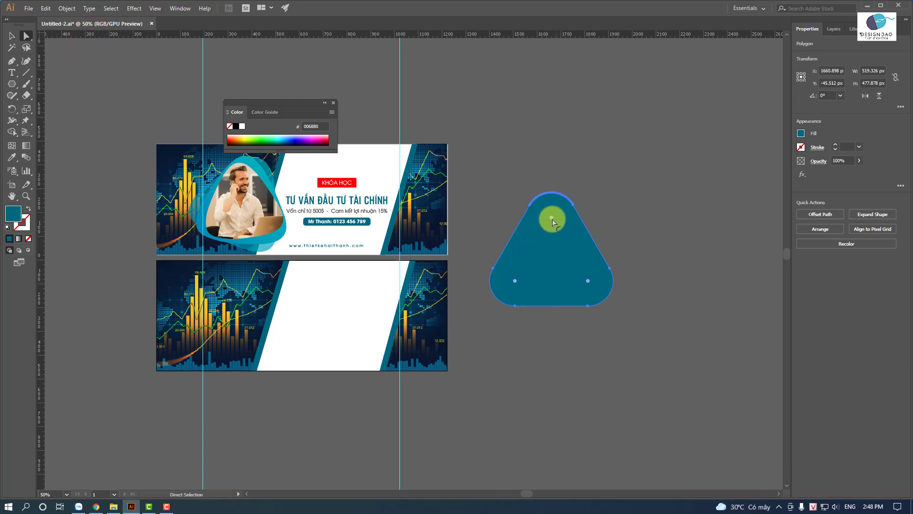
drag(551, 220, 555, 208)
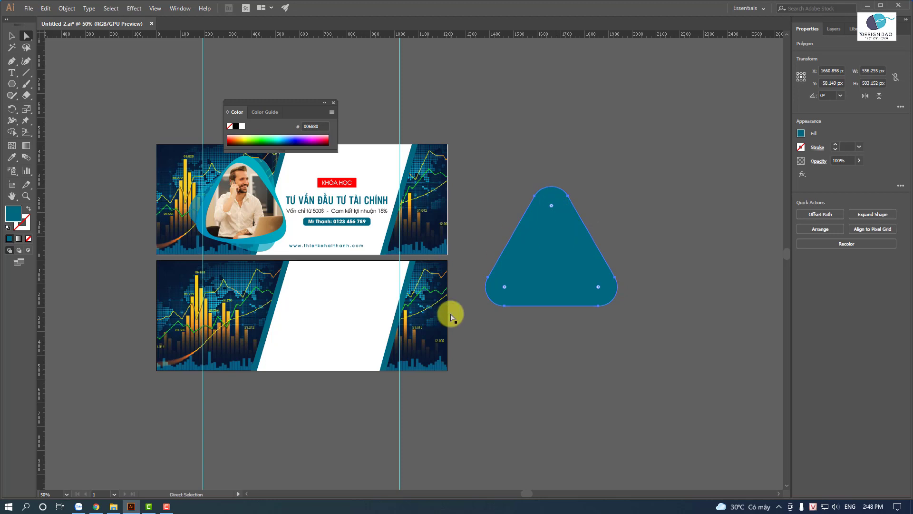
Step: Give the triangle a gradient fill with a teal left colour stop
click(21, 240)
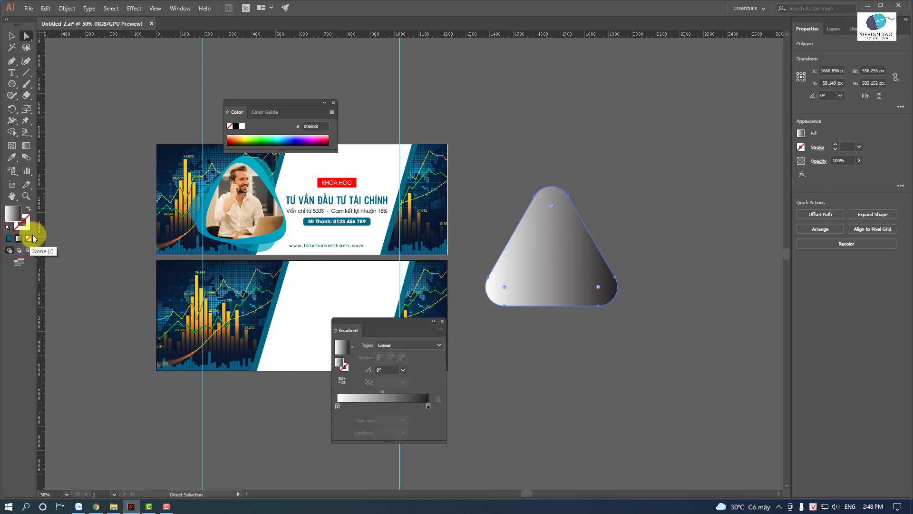
click(18, 239)
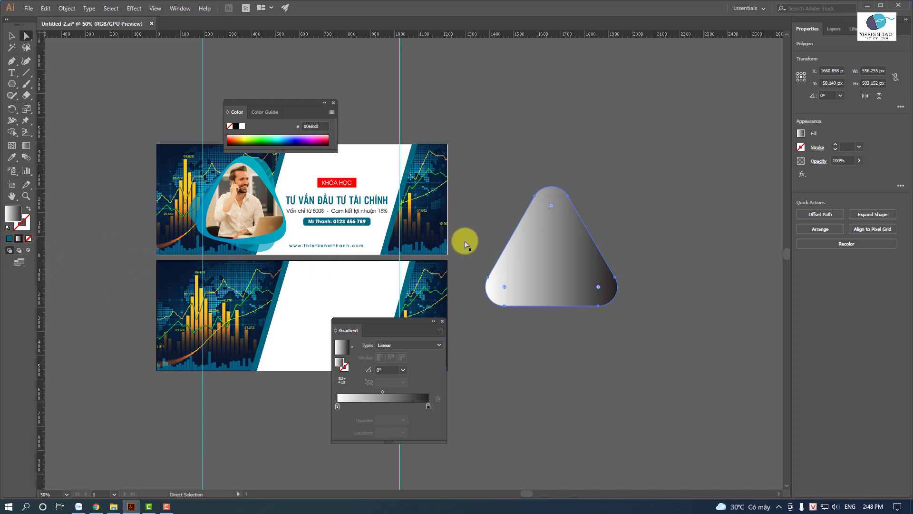
click(338, 405)
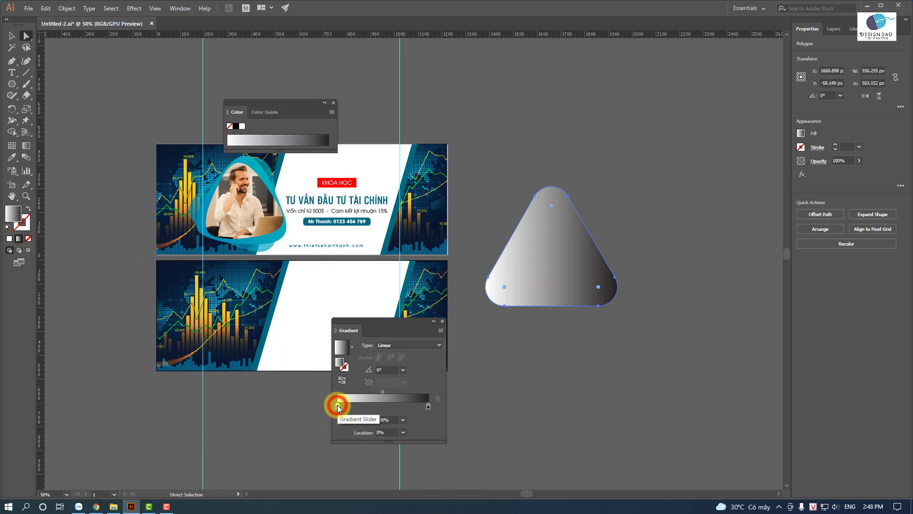
double_click(10, 211)
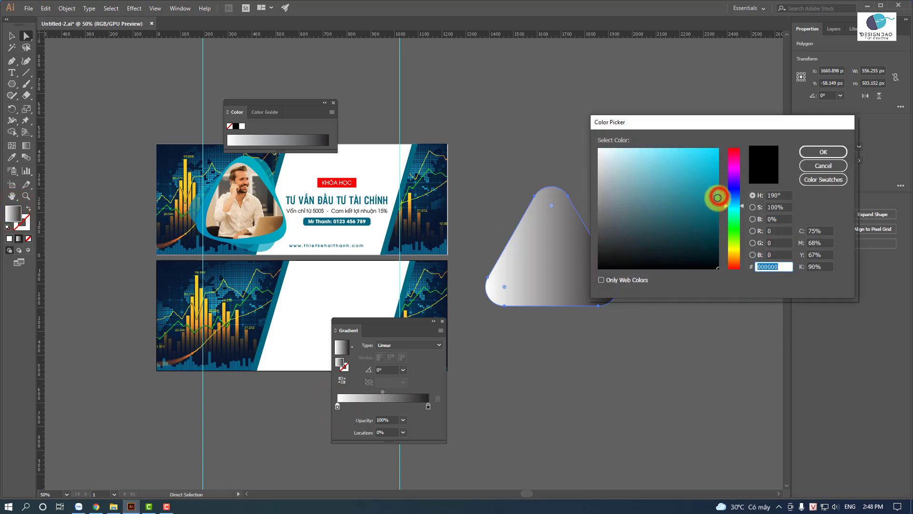
drag(717, 198, 722, 198)
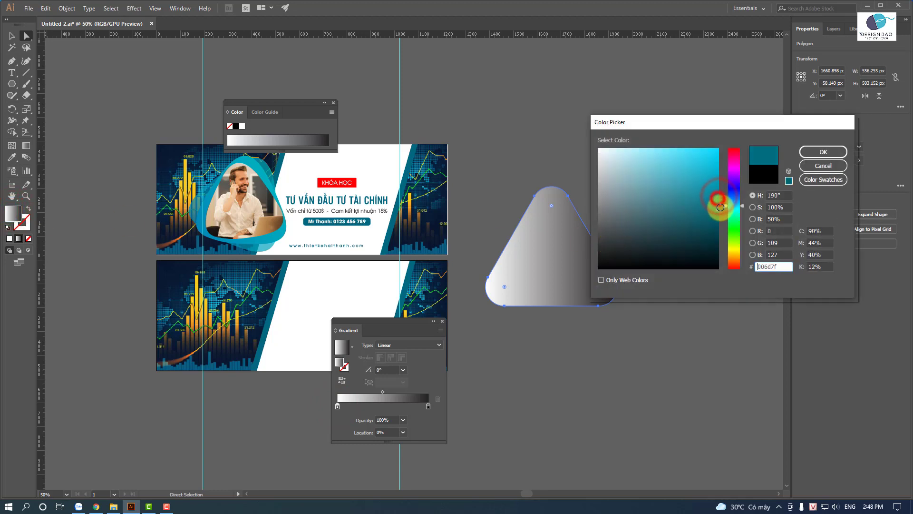
click(826, 151)
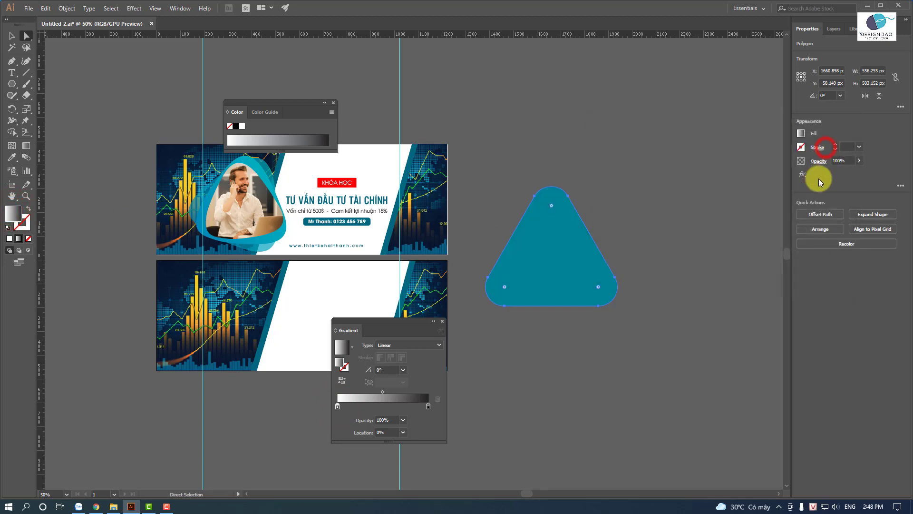
Step: Set the gradient's end stop to dark teal #005866 and the triangle's opacity to 60%
click(428, 407)
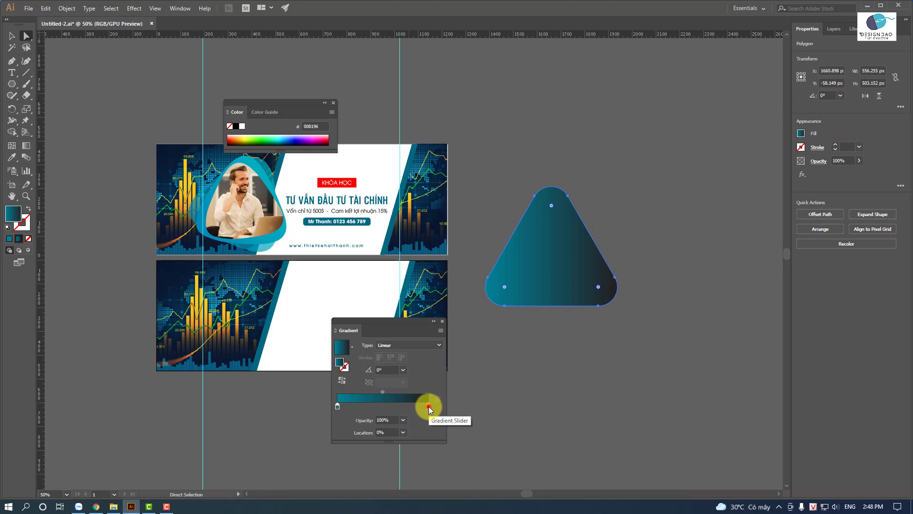
double_click(17, 211)
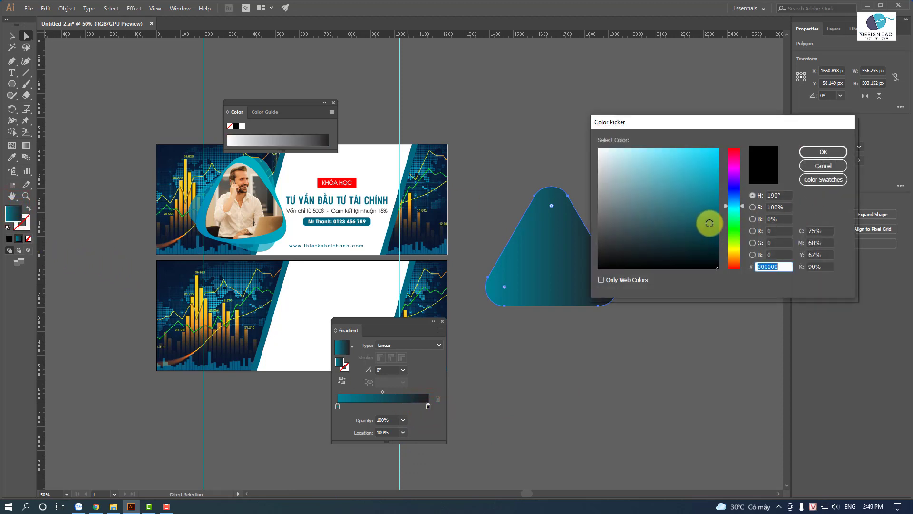
click(717, 217)
drag(717, 216, 719, 220)
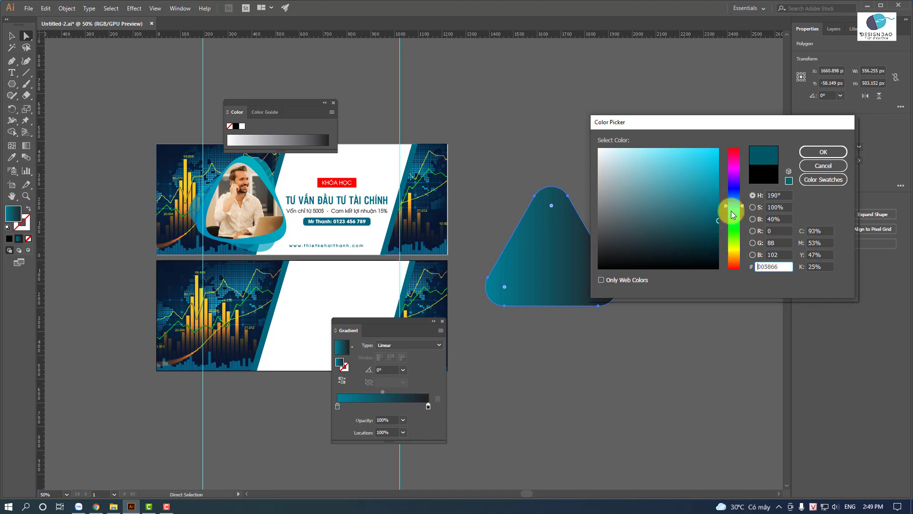
click(811, 153)
click(813, 153)
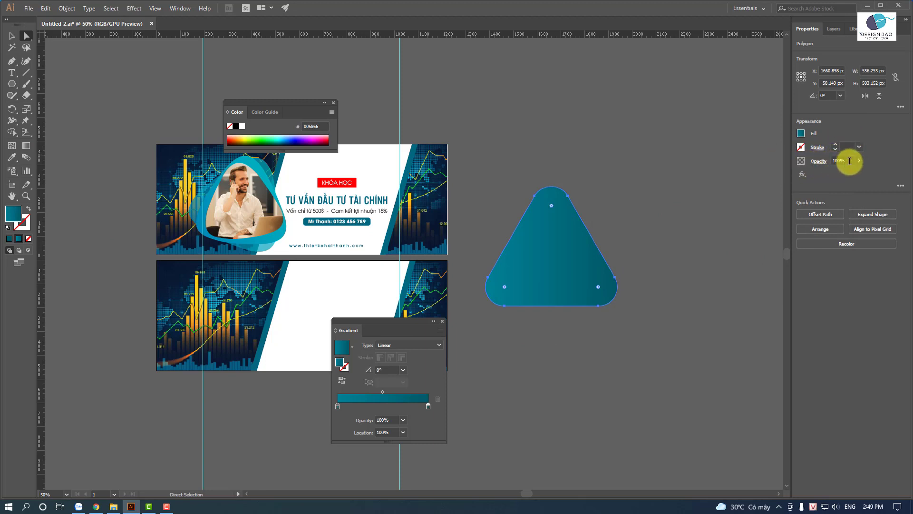
click(848, 161)
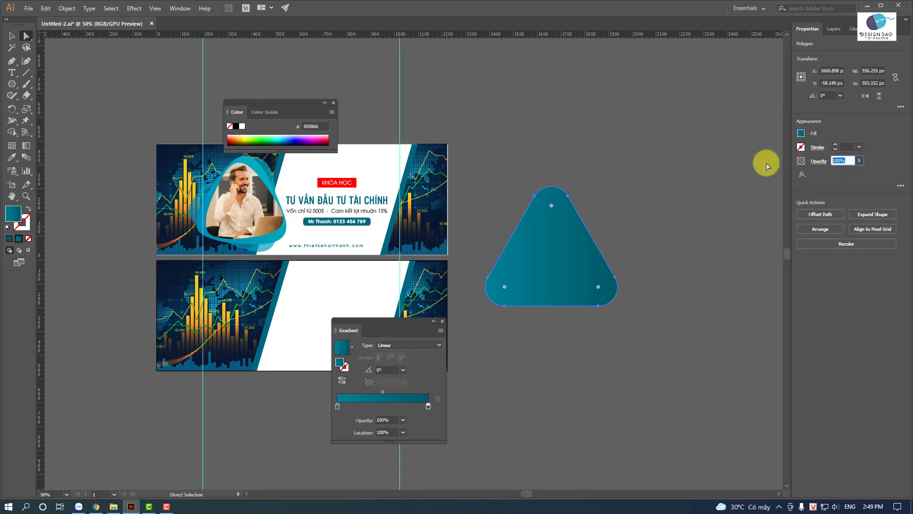
text(60)
key(Return)
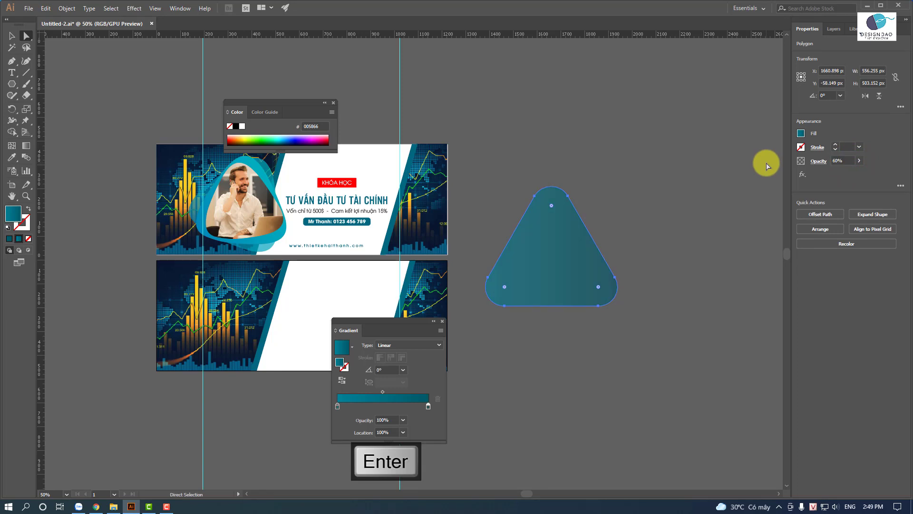
click(13, 36)
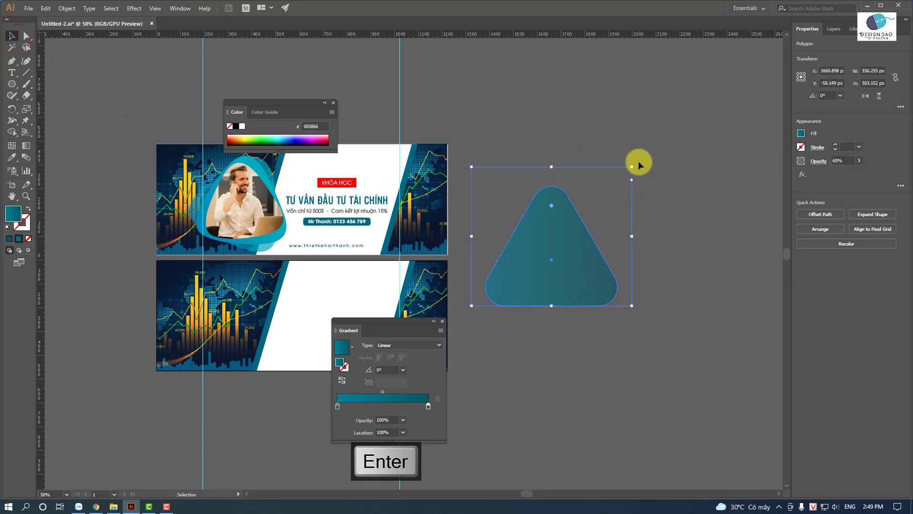
Step: Rotate the triangle clockwise and paste a copy directly over it
drag(638, 164, 674, 219)
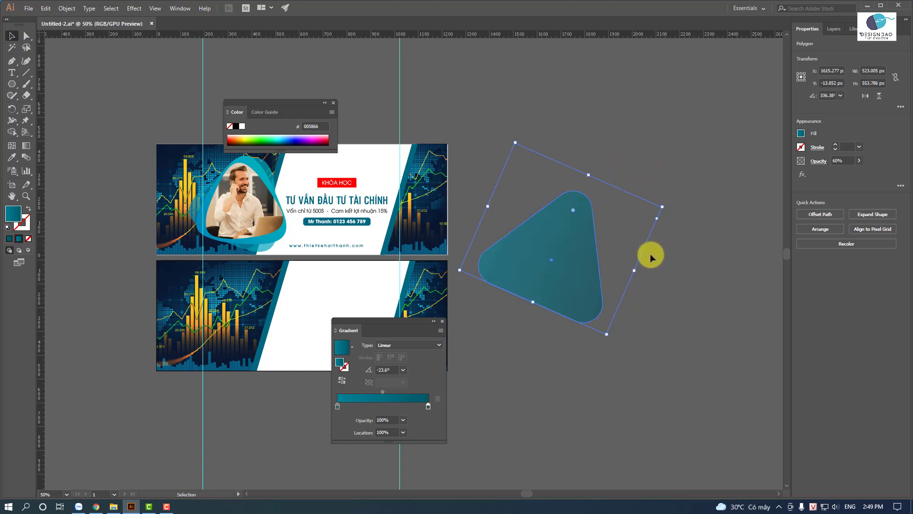
key(a)
key(ctrl+c)
key(ctrl+v)
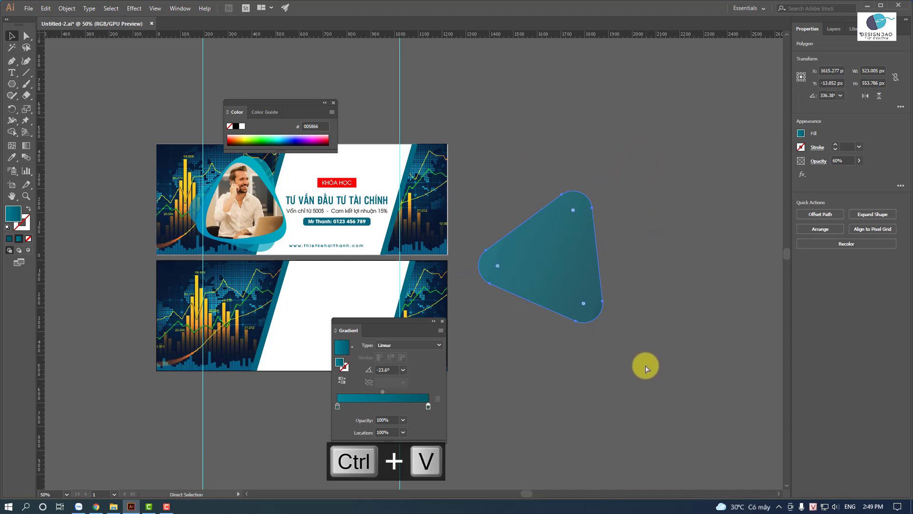
drag(457, 243, 592, 238)
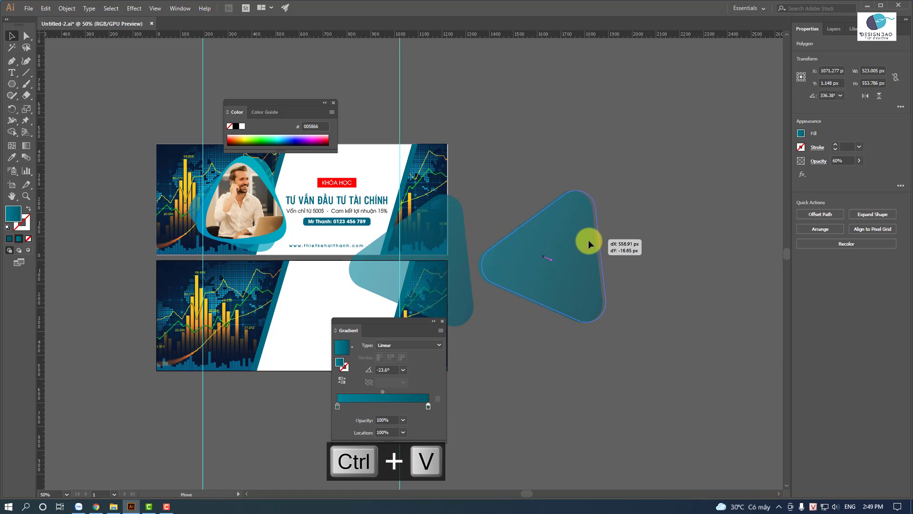
drag(592, 238, 589, 240)
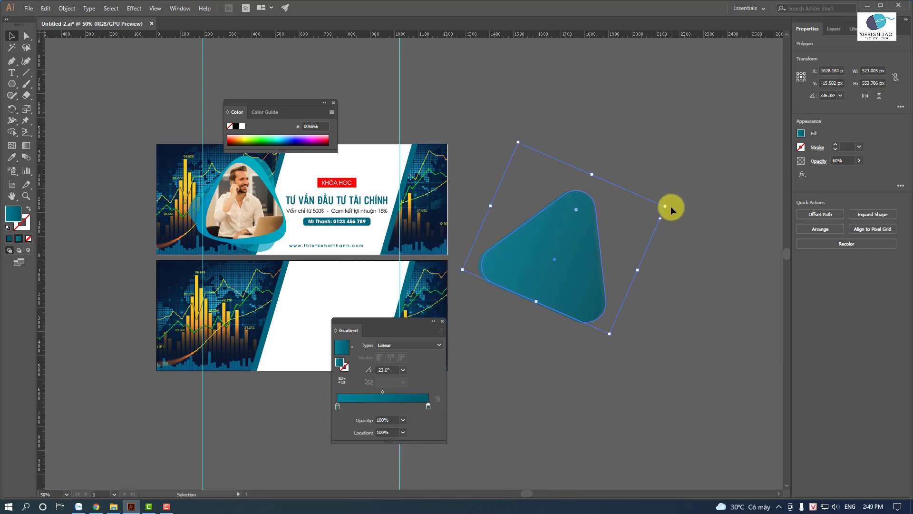
Step: Rotate the copy to a different angle and set it to 100% opacity
drag(670, 207, 619, 176)
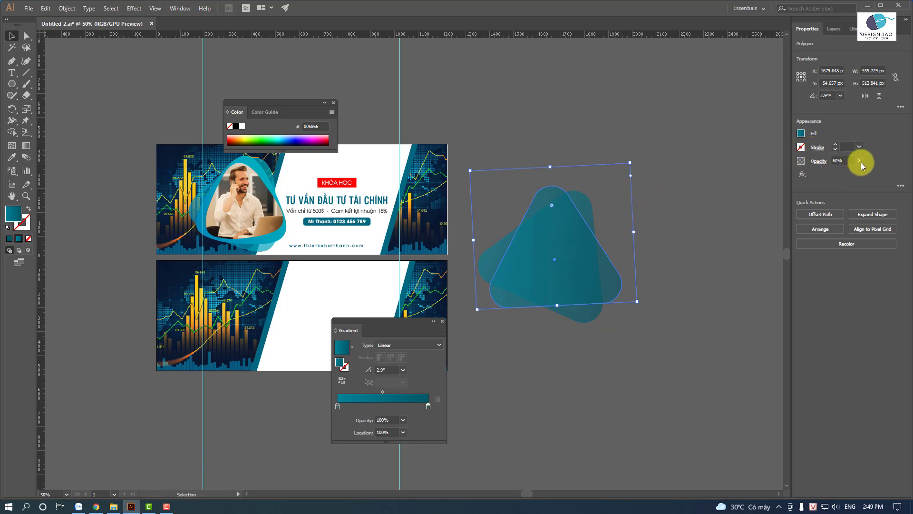
drag(843, 172, 894, 173)
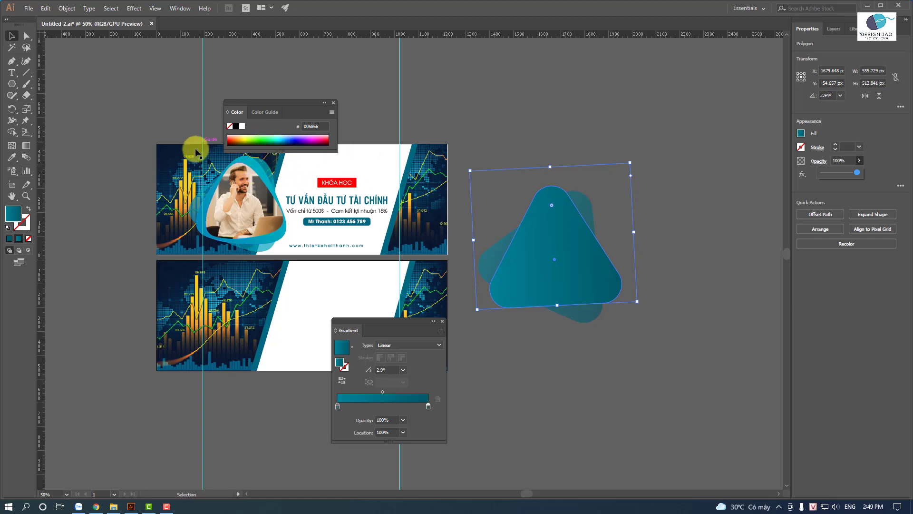
click(551, 81)
click(562, 199)
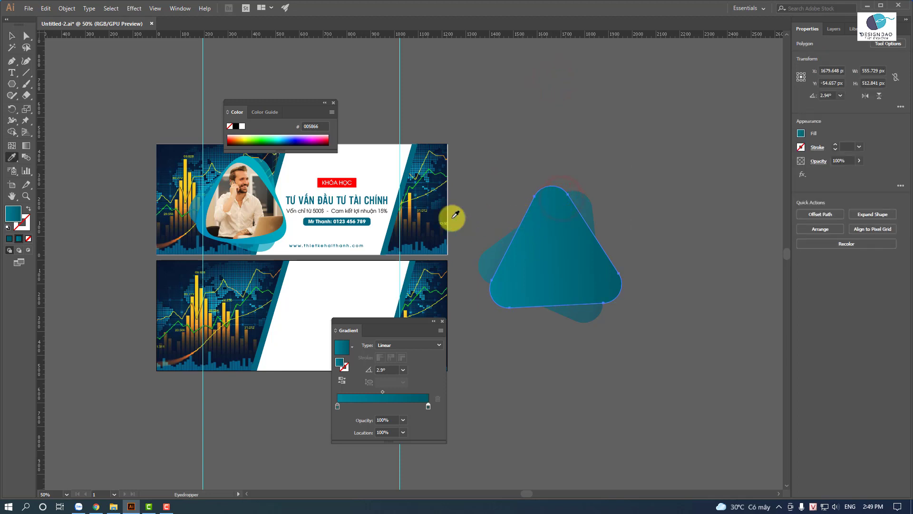
Step: Sample the banner's bright blue 00b1bf onto the front triangle
key(i)
click(266, 179)
click(12, 36)
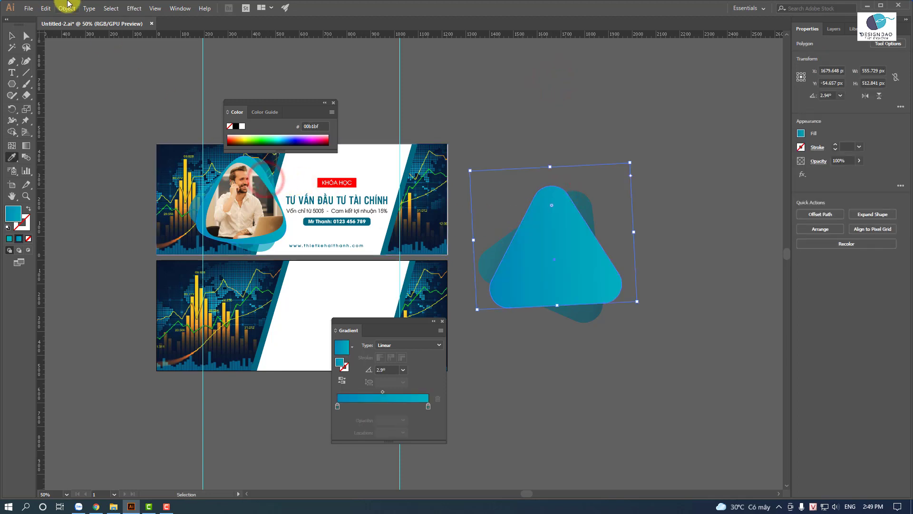
click(619, 128)
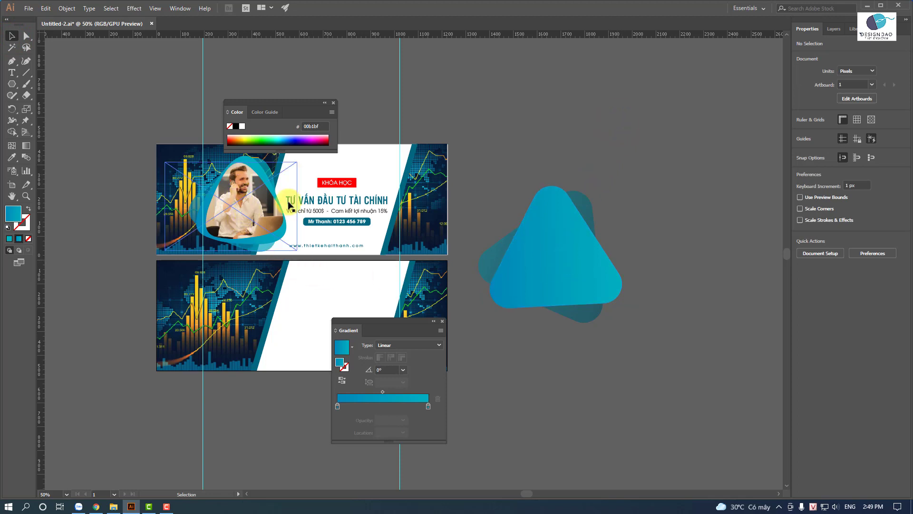
click(565, 268)
Step: Paste a copy of the blue triangle on top and scale it to about 517 × 479 px
key(a)
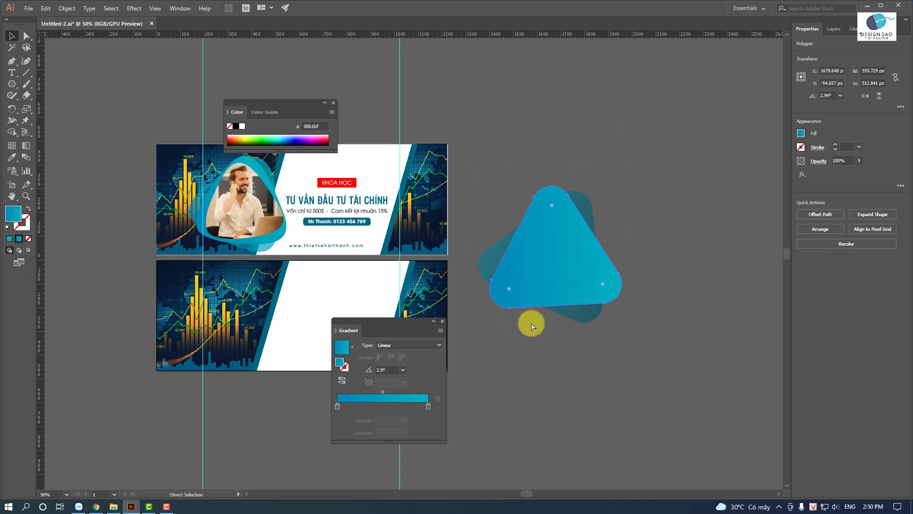
key(ctrl+c)
key(ctrl+v)
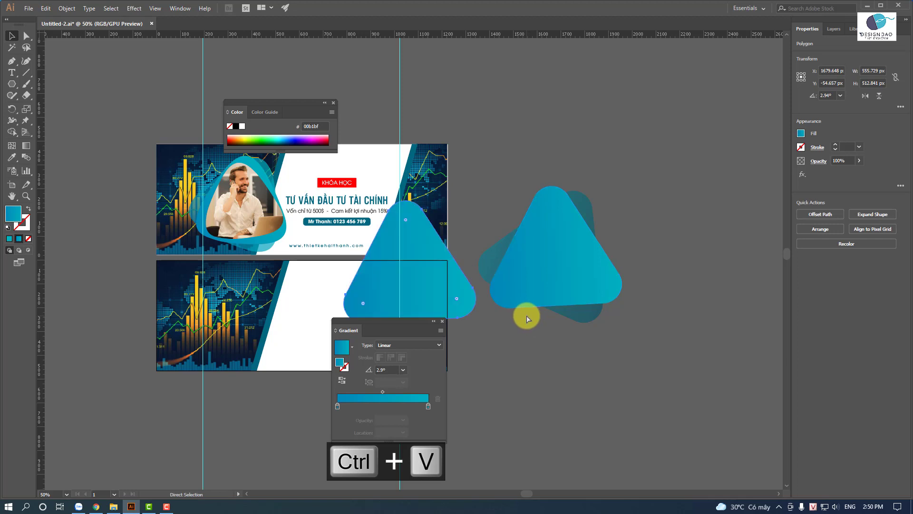
key(v)
drag(430, 272, 569, 230)
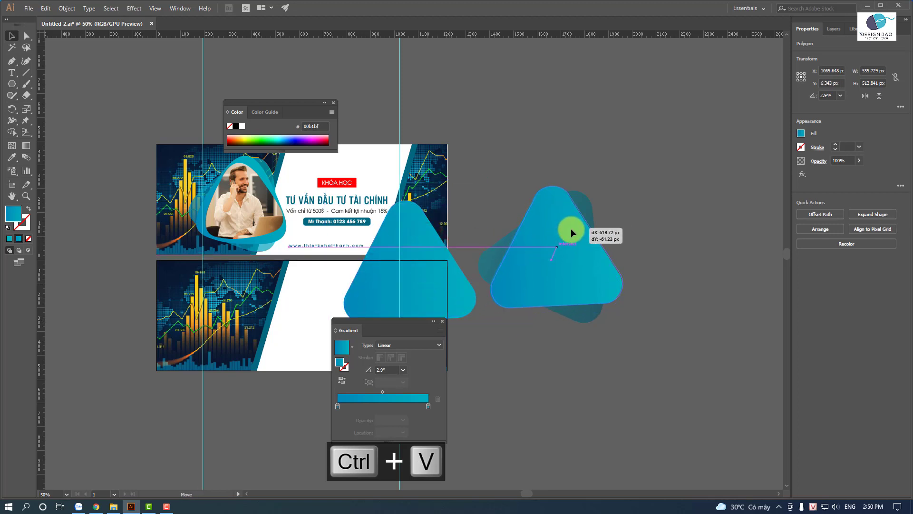
drag(569, 231, 571, 228)
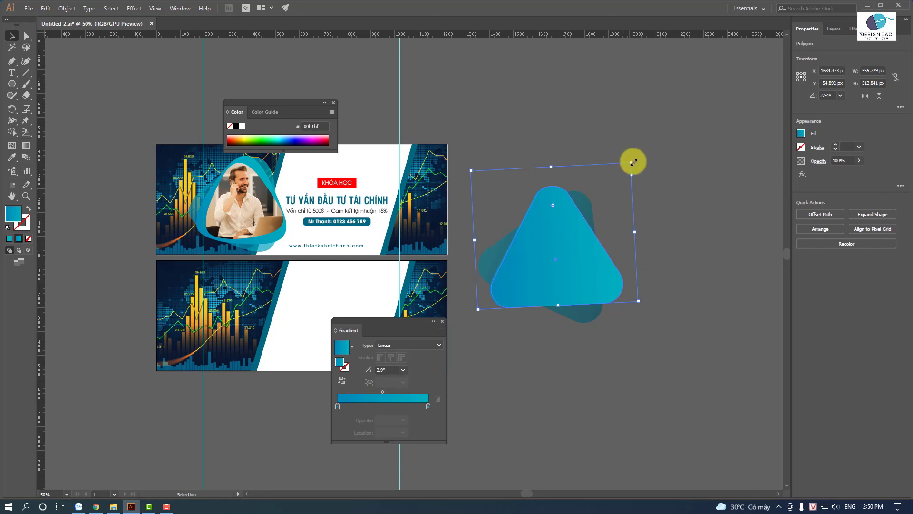
drag(634, 162, 622, 170)
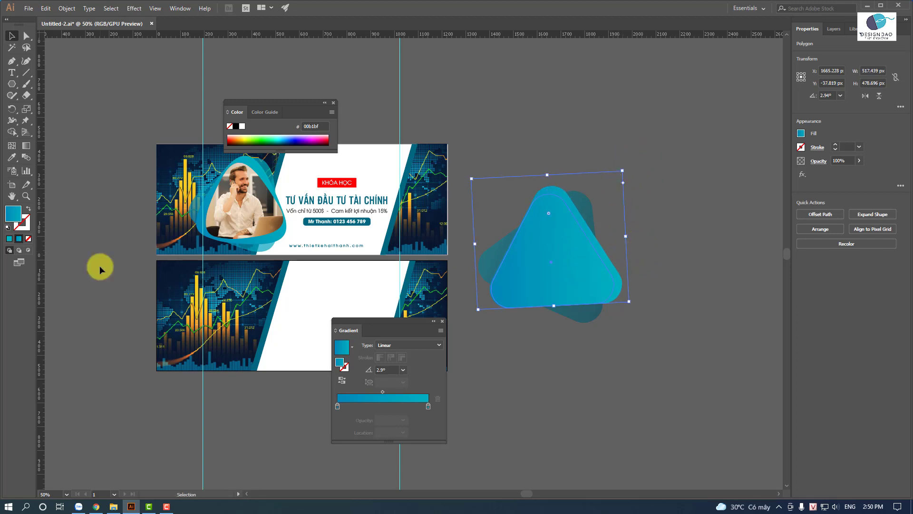
Step: Fill the top triangle white and give it a 2 pt dark teal #005260 stroke
double_click(13, 213)
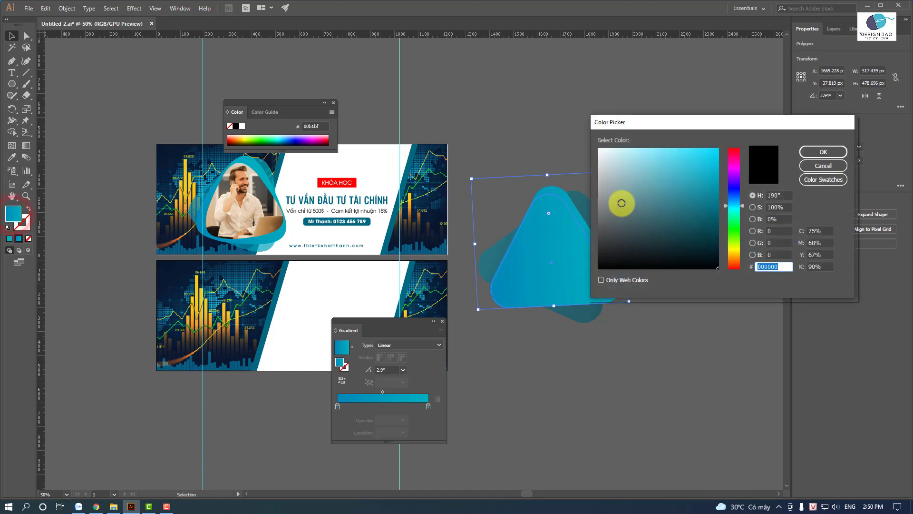
drag(621, 204, 598, 148)
click(817, 152)
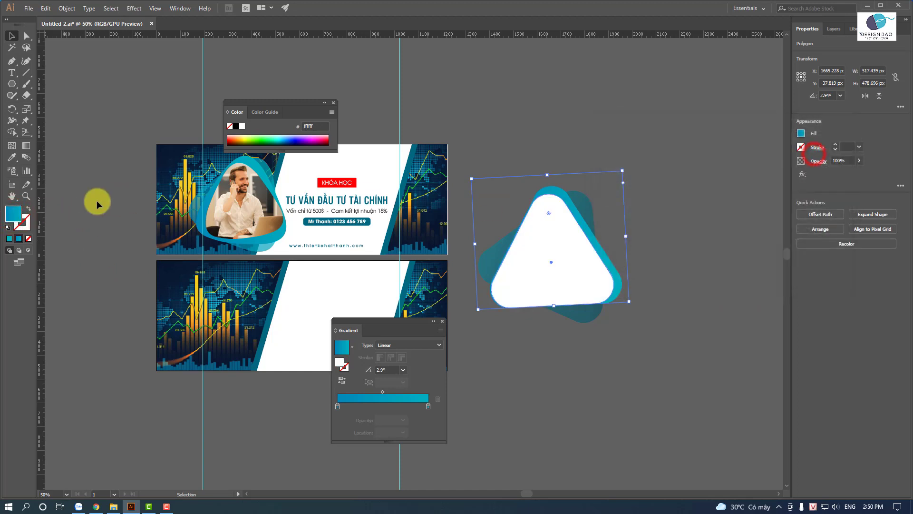
click(21, 228)
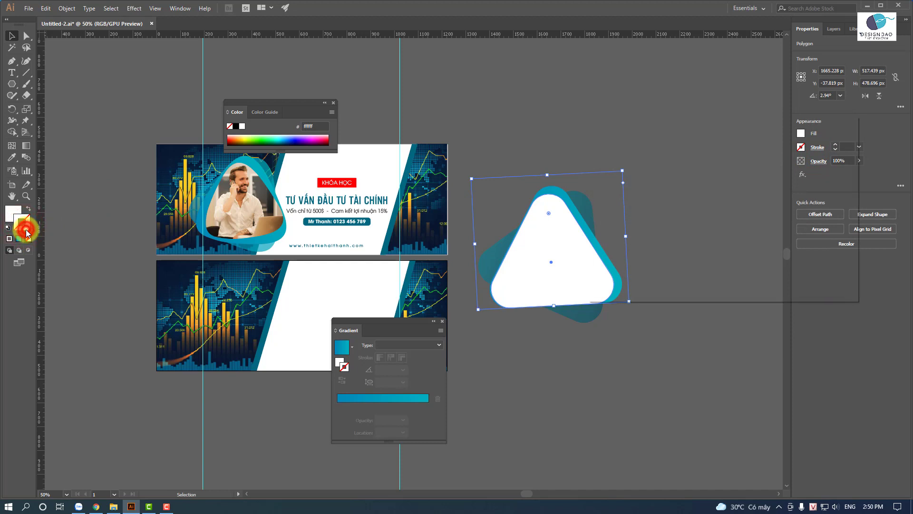
double_click(27, 233)
click(719, 224)
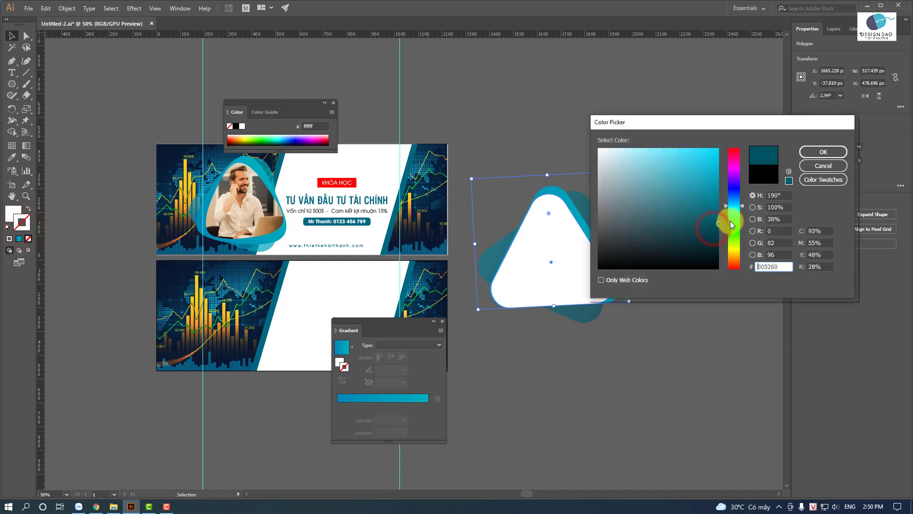
click(816, 151)
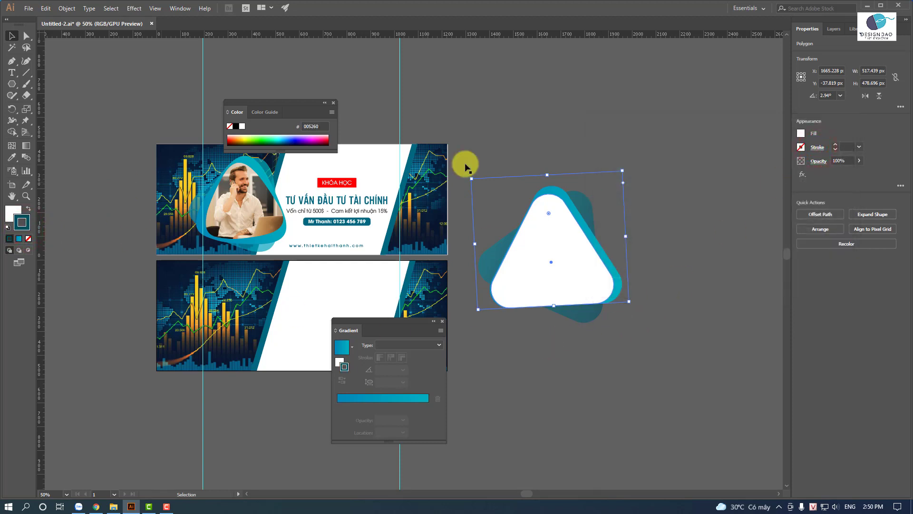
click(852, 147)
text(2)
key(Return)
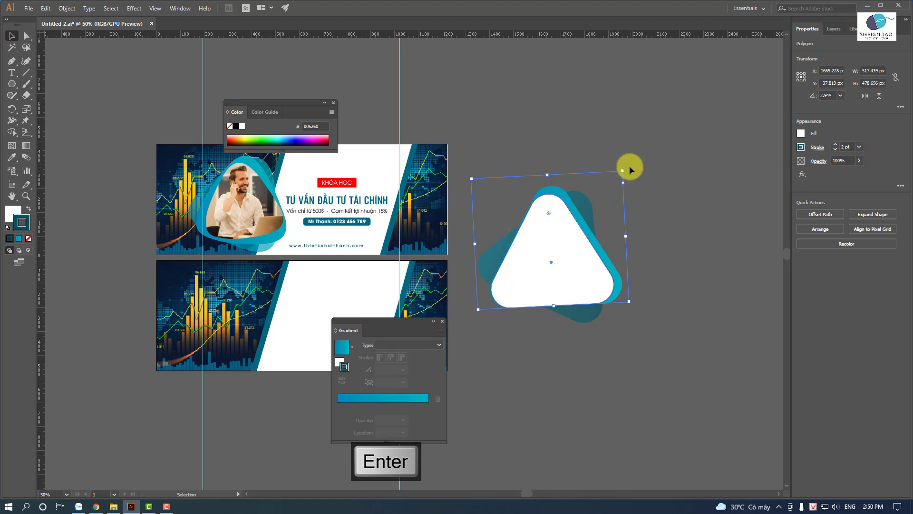
Step: Rotate the white triangle to about 17.5° and shrink it to roughly 496 × 504 px
mouse_move(628, 166)
mouse_down()
mouse_move(599, 149)
mouse_move(585, 176)
mouse_up()
mouse_move(557, 244)
mouse_down()
mouse_move(566, 238)
mouse_move(572, 251)
mouse_move(572, 239)
mouse_up()
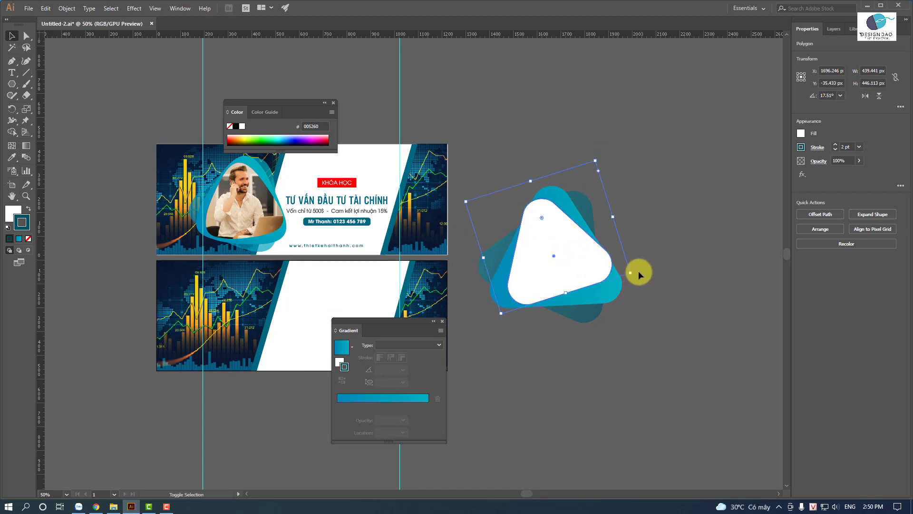
drag(633, 273, 638, 275)
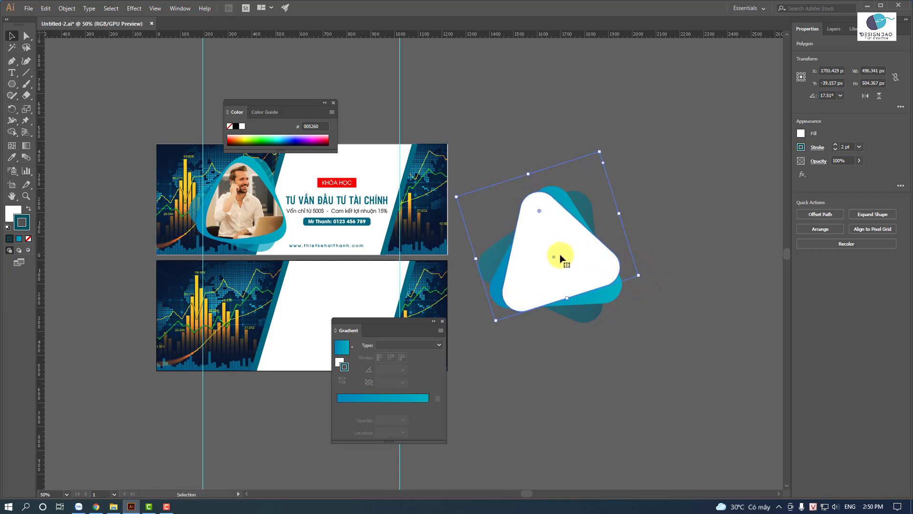
click(662, 209)
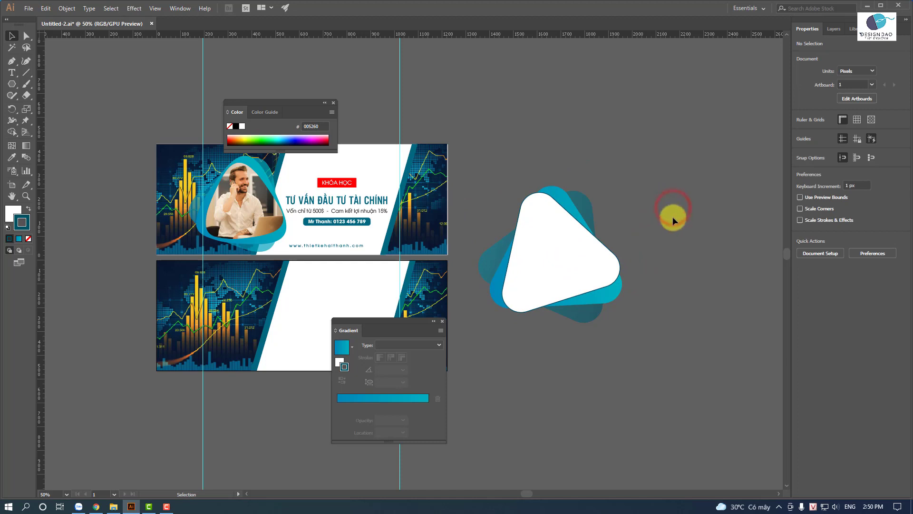
click(553, 274)
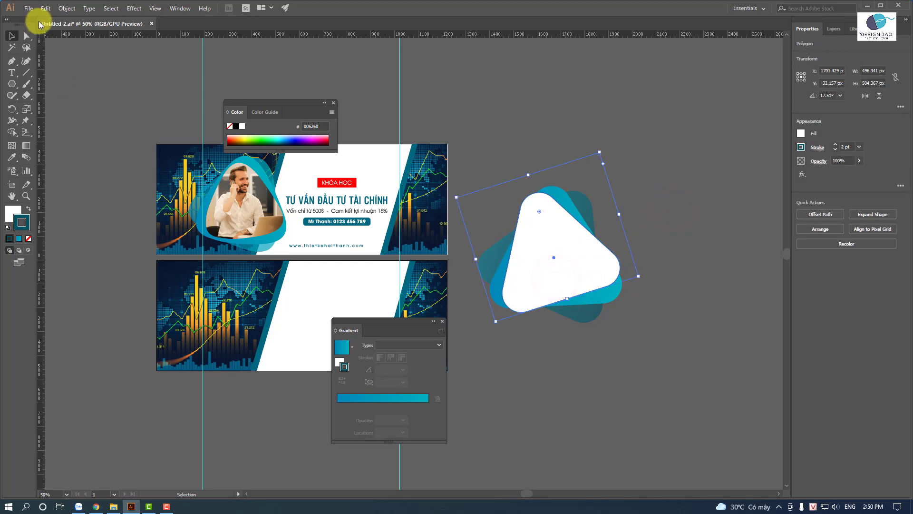
Step: Place the man-on-phone photo and move it down over the triangle shapes
click(29, 9)
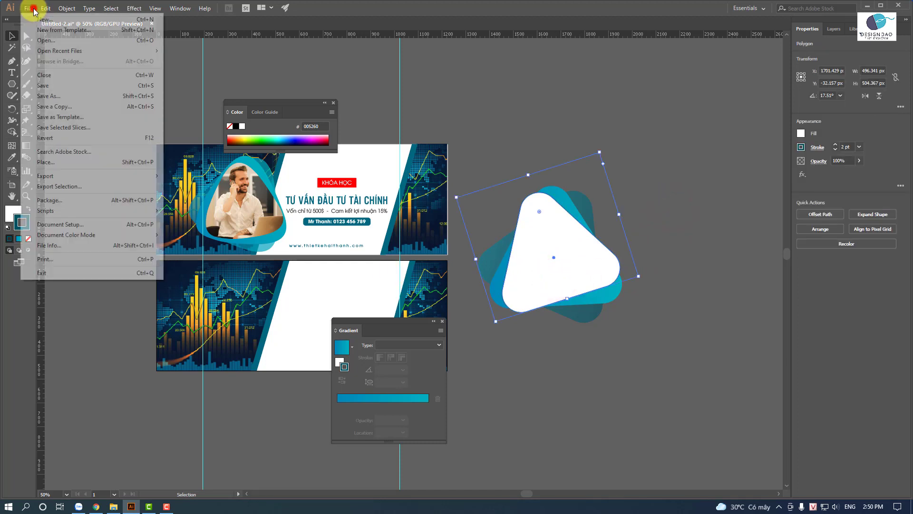
click(50, 164)
double_click(170, 99)
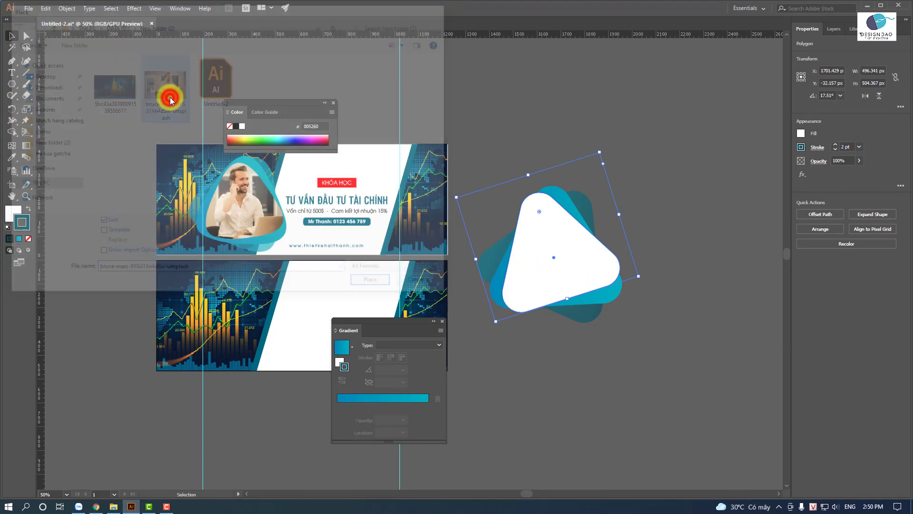
mouse_move(490, 194)
mouse_down()
mouse_move(583, 309)
mouse_move(665, 356)
mouse_up()
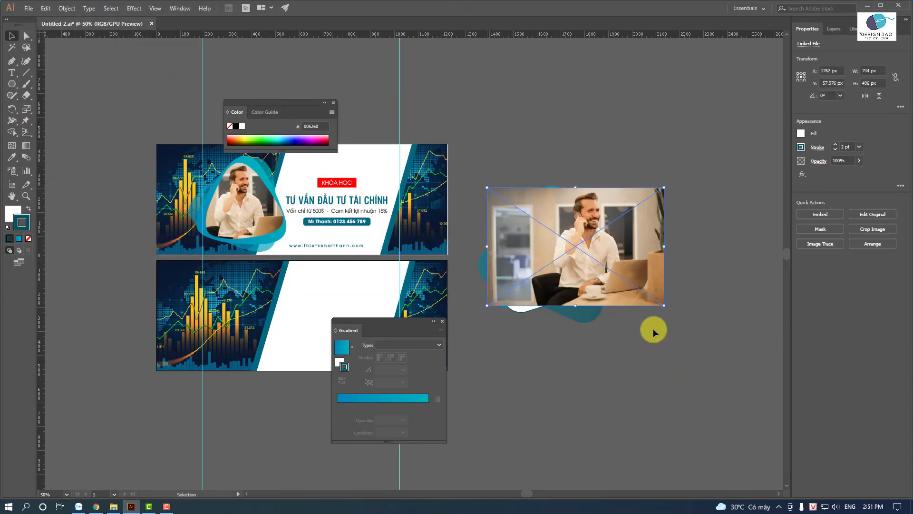
drag(623, 232, 622, 253)
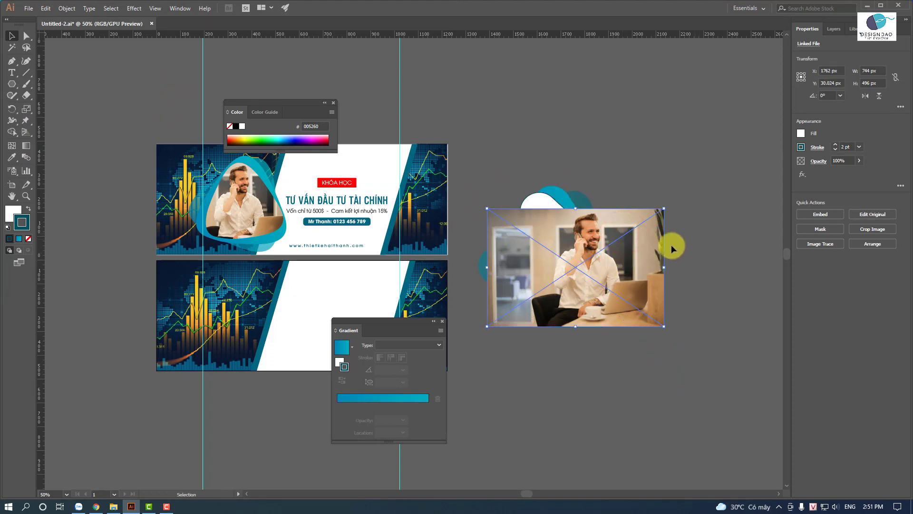
Step: Bring the white triangle to the front and clip the photo to it with a clipping mask
click(526, 204)
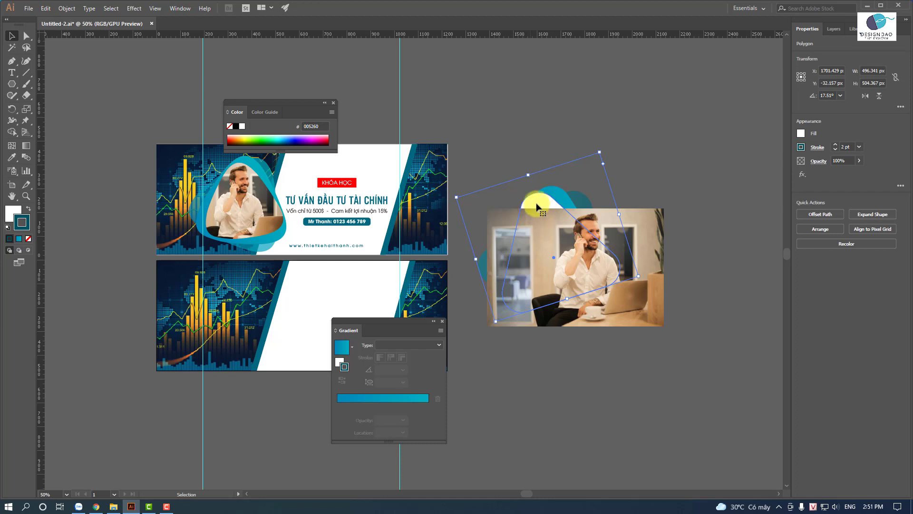
right_click(540, 204)
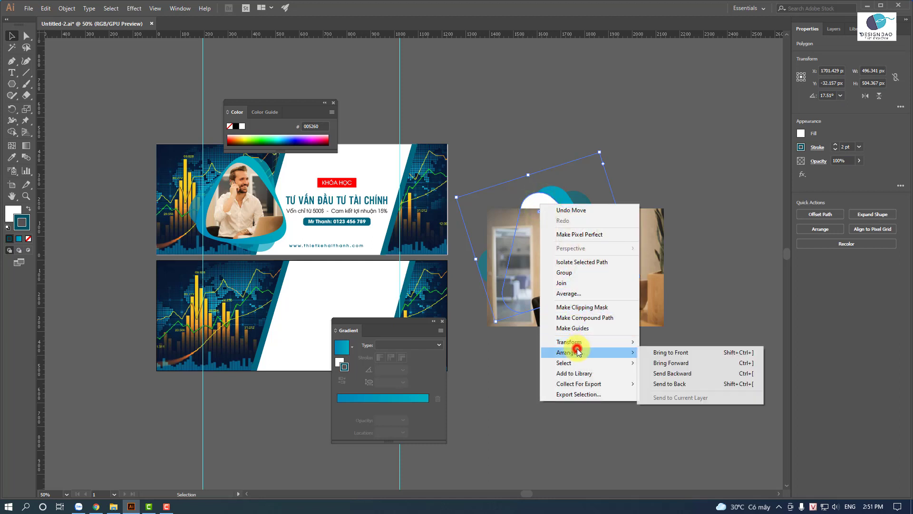
mouse_move(567, 352)
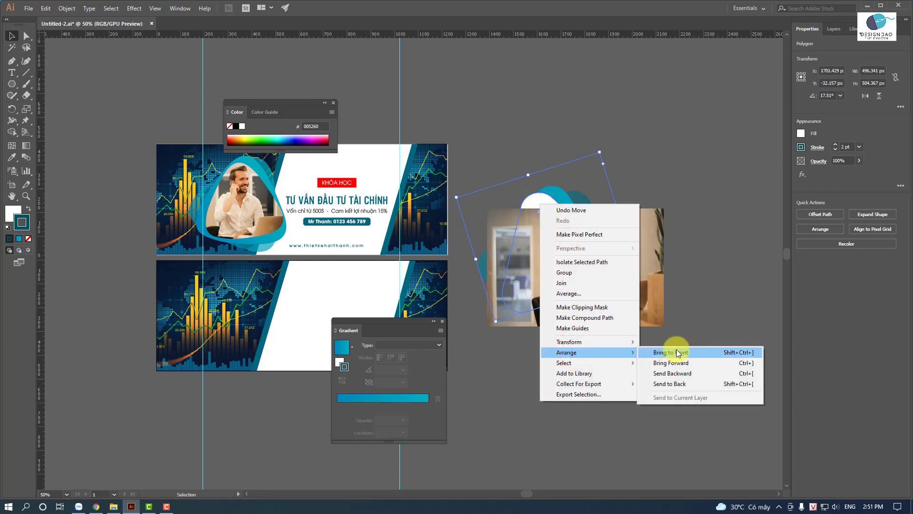
click(701, 352)
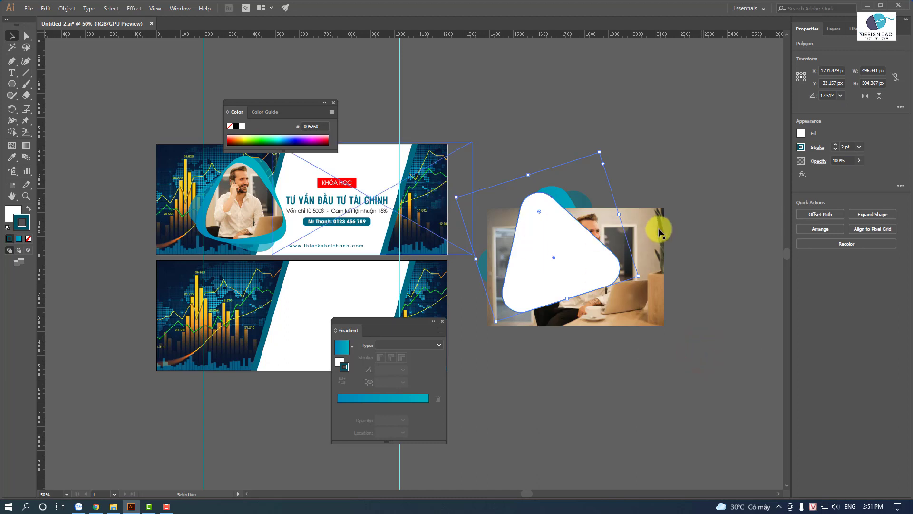
click(650, 217)
drag(650, 219, 656, 236)
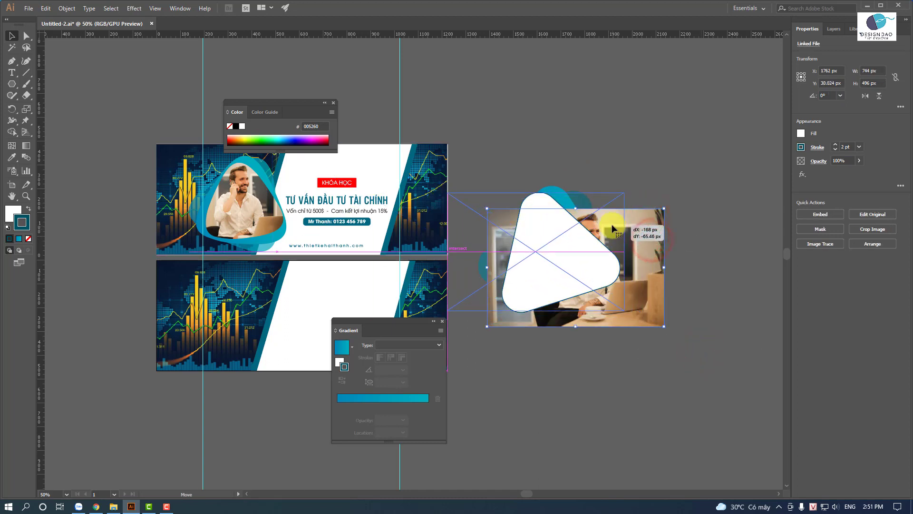
drag(597, 310, 558, 299)
shift+click(589, 263)
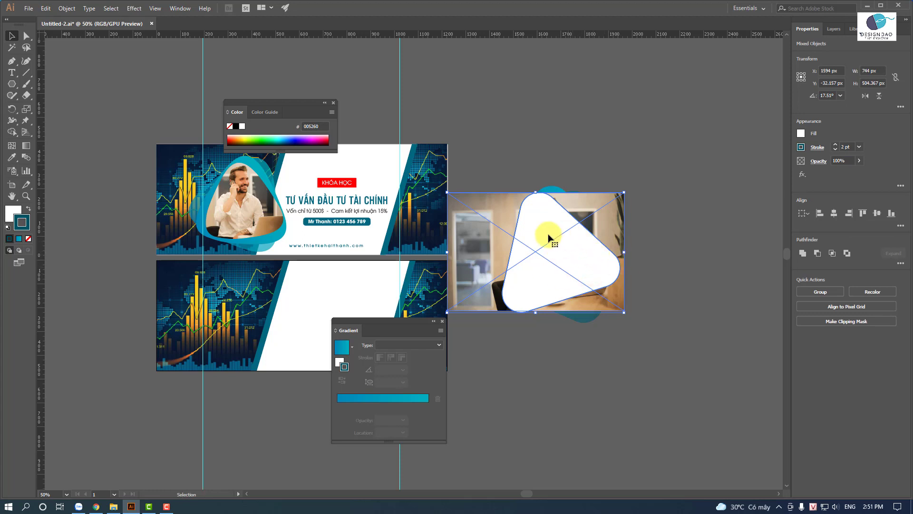
right_click(568, 243)
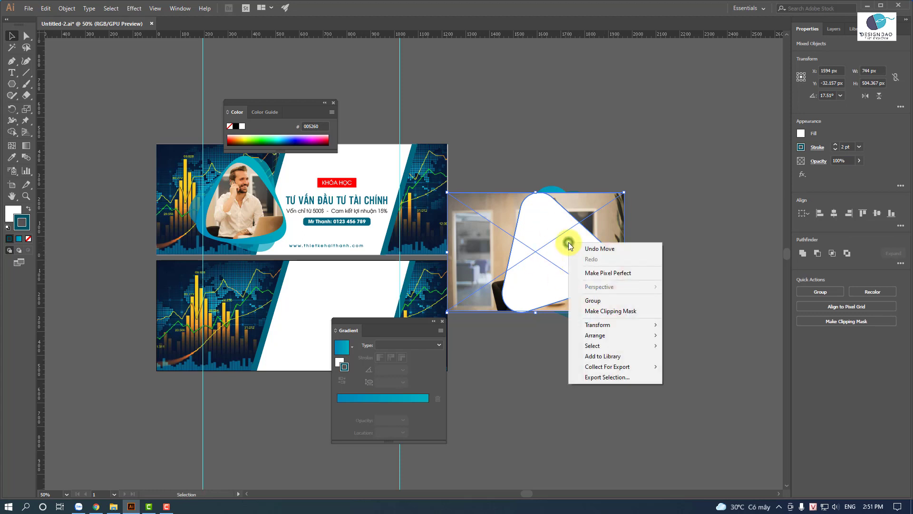
click(618, 312)
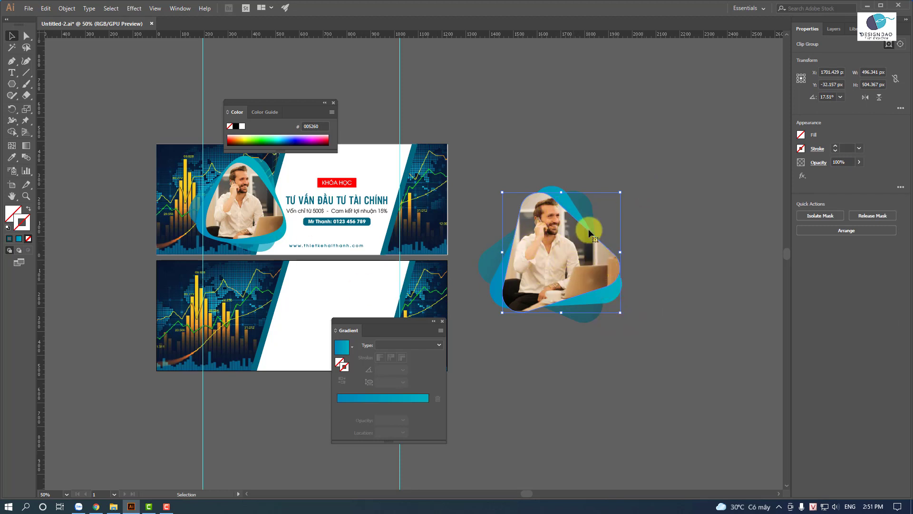
click(667, 208)
Step: Rotate the clipped photo to 8.33°, enlarge it to about 492 × 472 px, and select it with the teal shapes
click(578, 252)
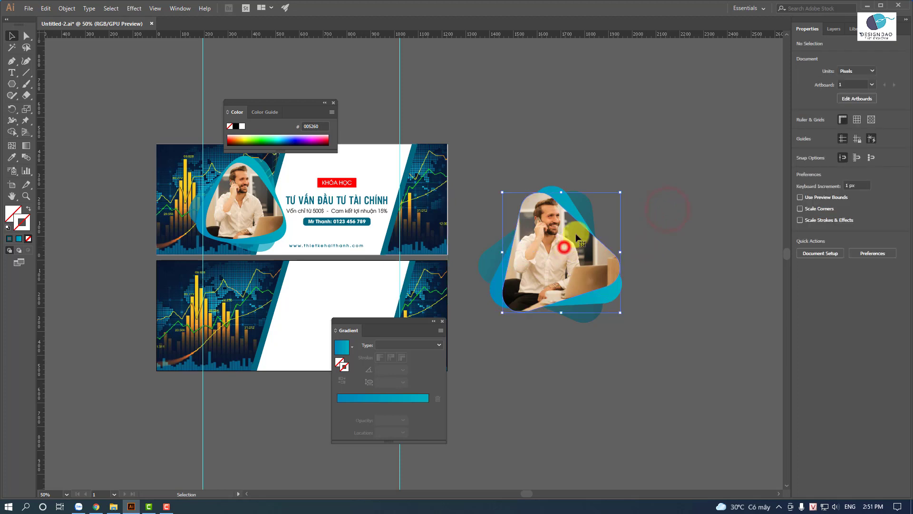
drag(618, 193, 611, 201)
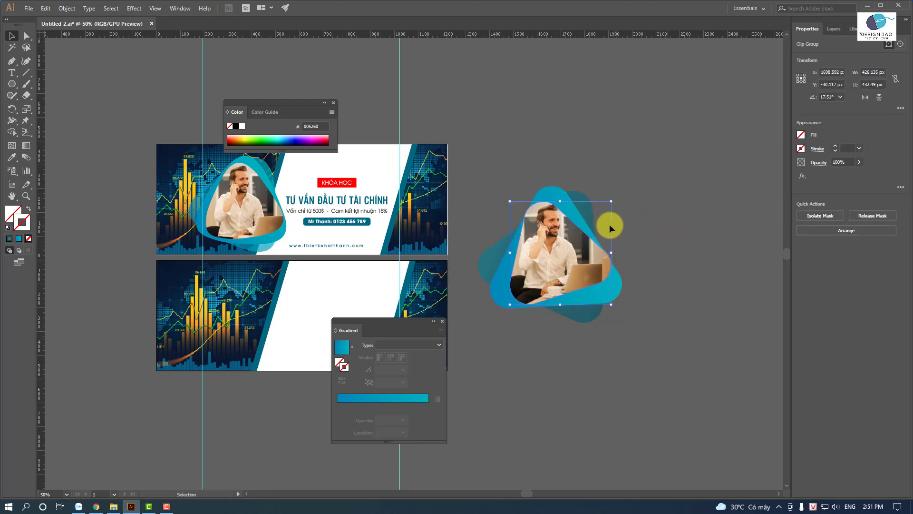
drag(611, 201, 620, 210)
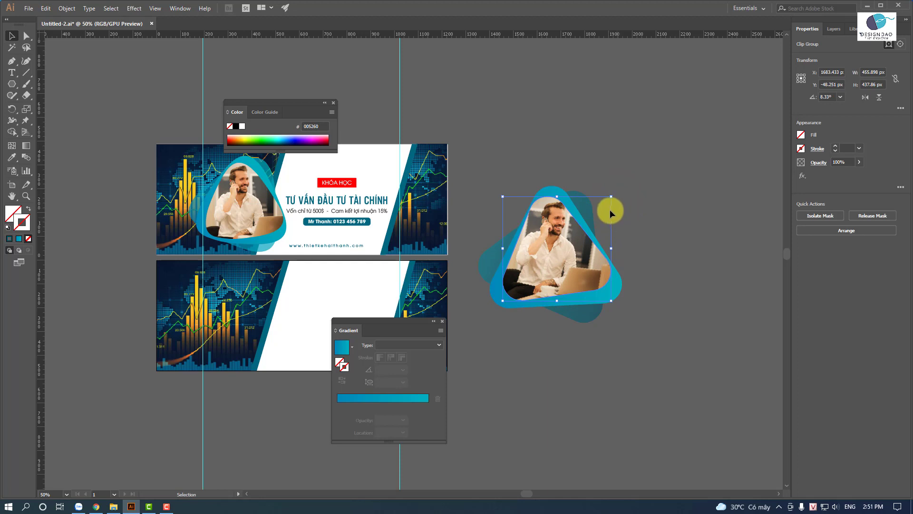
drag(613, 303, 616, 306)
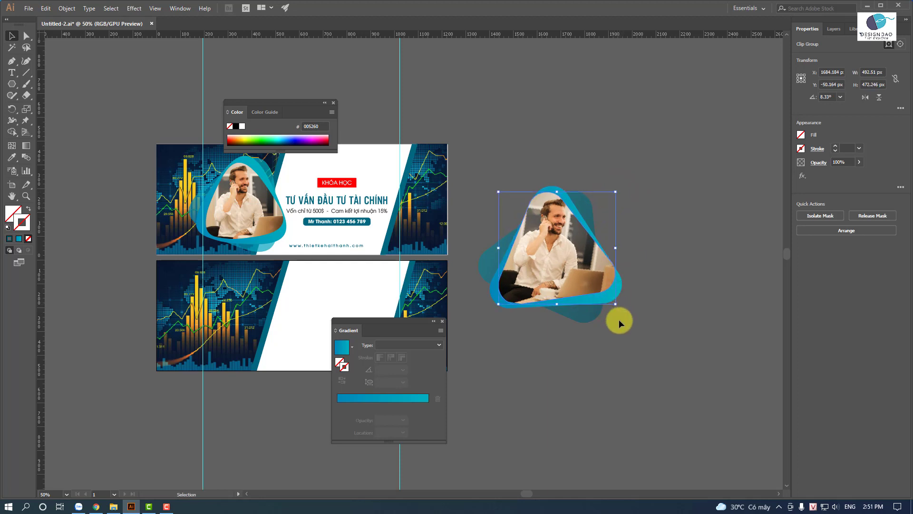
click(649, 220)
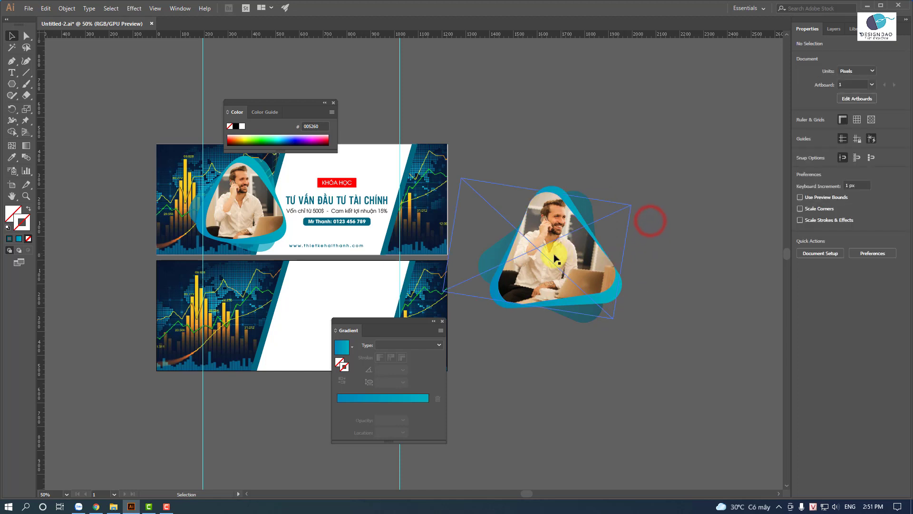
drag(624, 351, 625, 350)
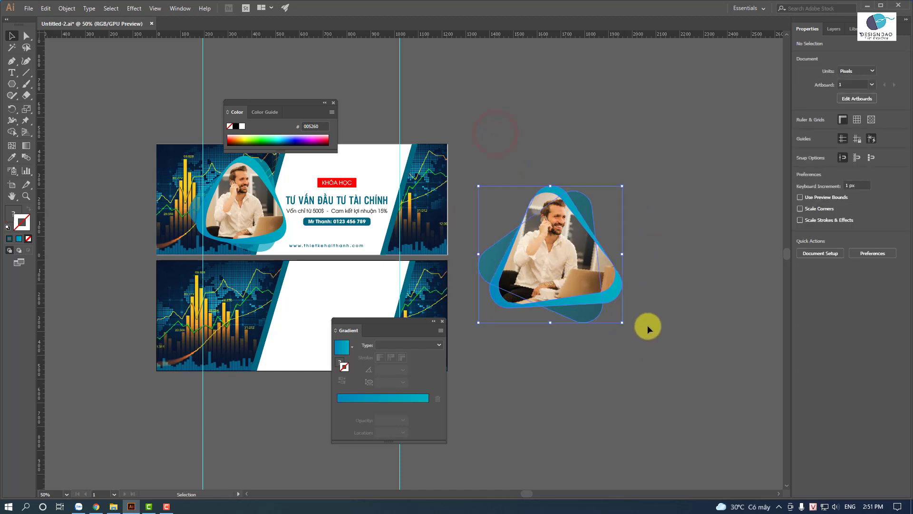
Step: Move the photo group onto the lower banner's left section and scale it to about 419 × 400 px
drag(399, 321, 695, 360)
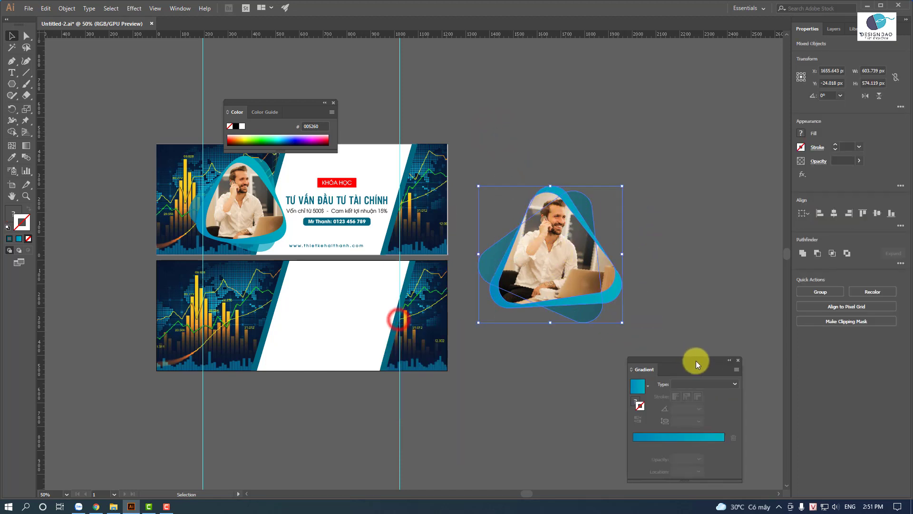
mouse_move(559, 255)
mouse_down()
mouse_move(288, 353)
mouse_move(253, 316)
mouse_up()
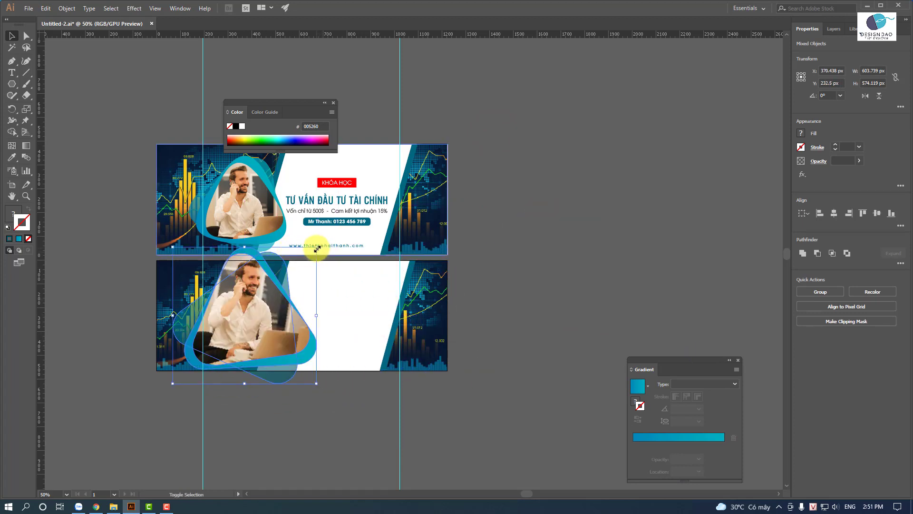
drag(316, 248, 295, 268)
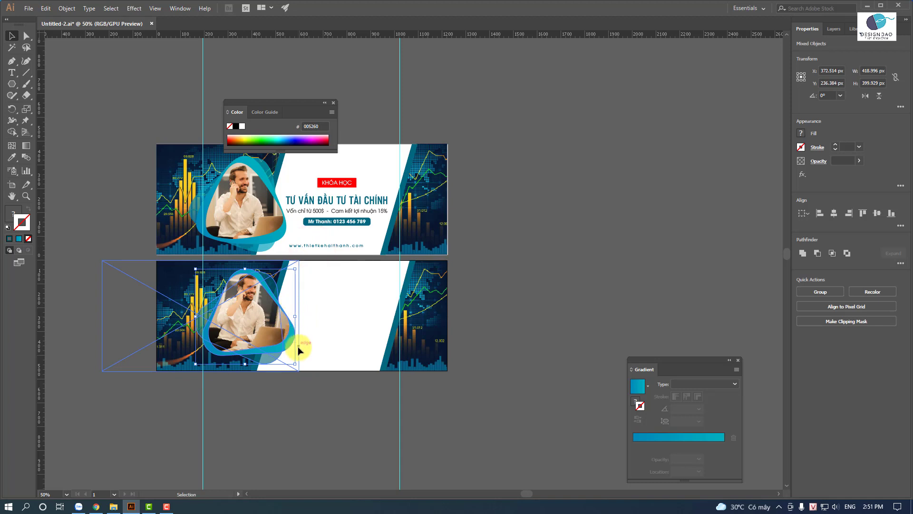
drag(299, 338, 299, 336)
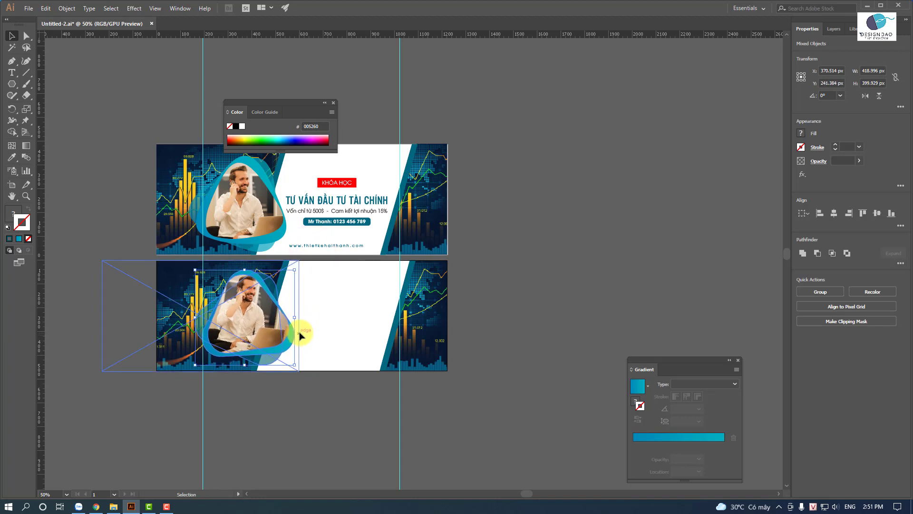
key(Down)
key(Down)
Step: Dismiss the Move dialog unchanged, deselect the artwork and close the colour panel
key(Return)
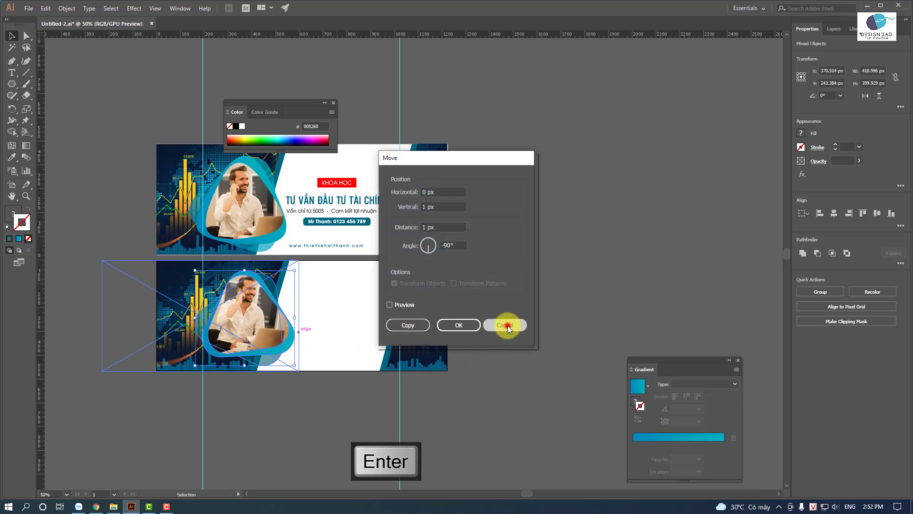
click(507, 325)
click(555, 333)
scroll(459, 333, down, 1)
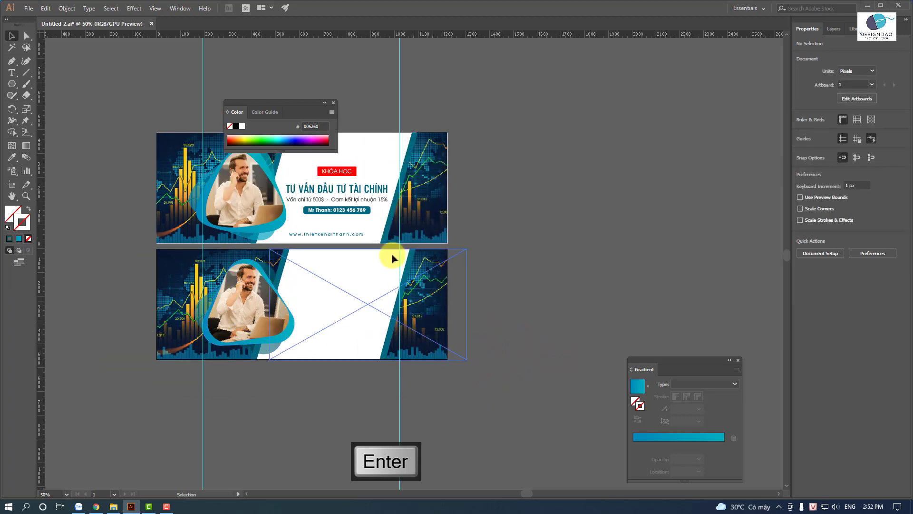
click(333, 103)
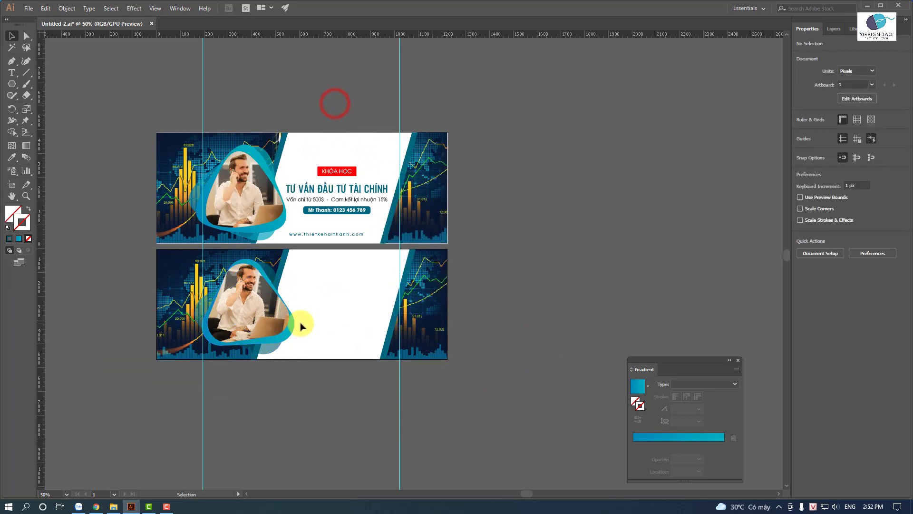
scroll(300, 326, up, 1)
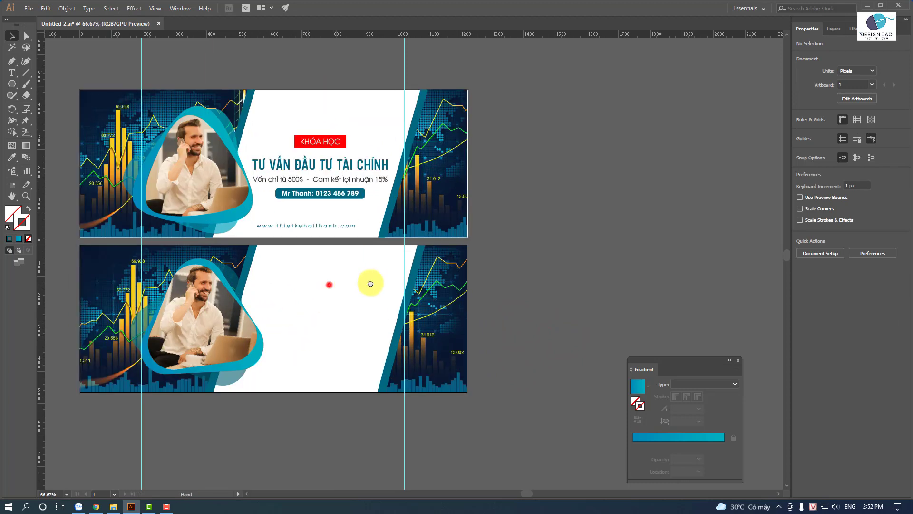
Step: Draw a red ff0000 rectangle, about 197 × 52 px, in the lower banner's white area
drag(328, 283, 414, 277)
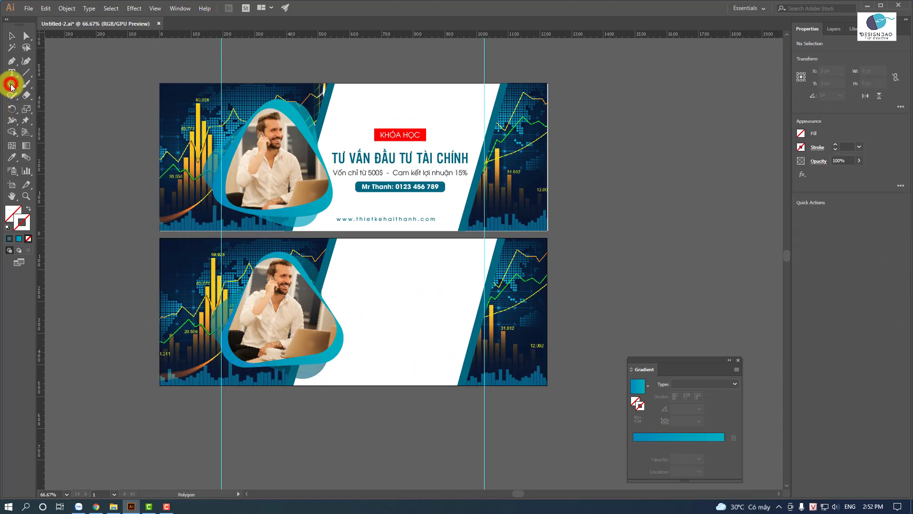
drag(12, 89, 59, 83)
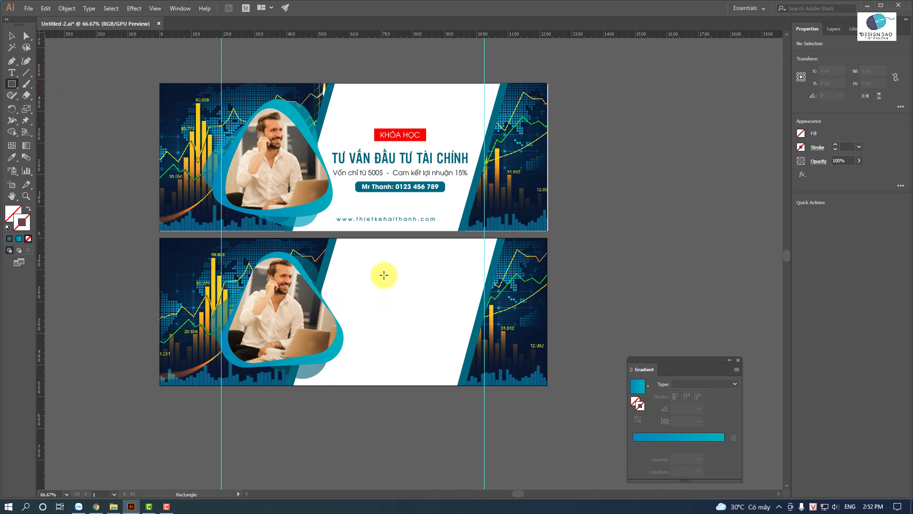
drag(381, 270, 443, 286)
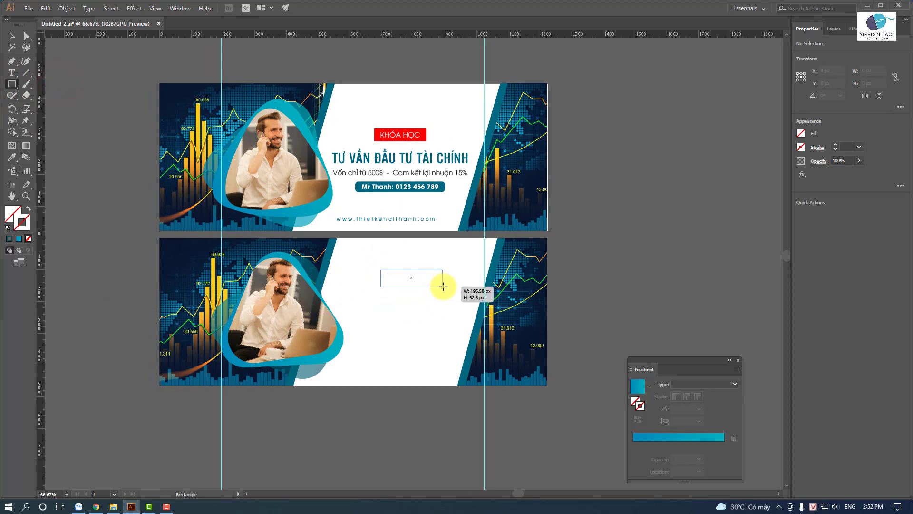
double_click(13, 213)
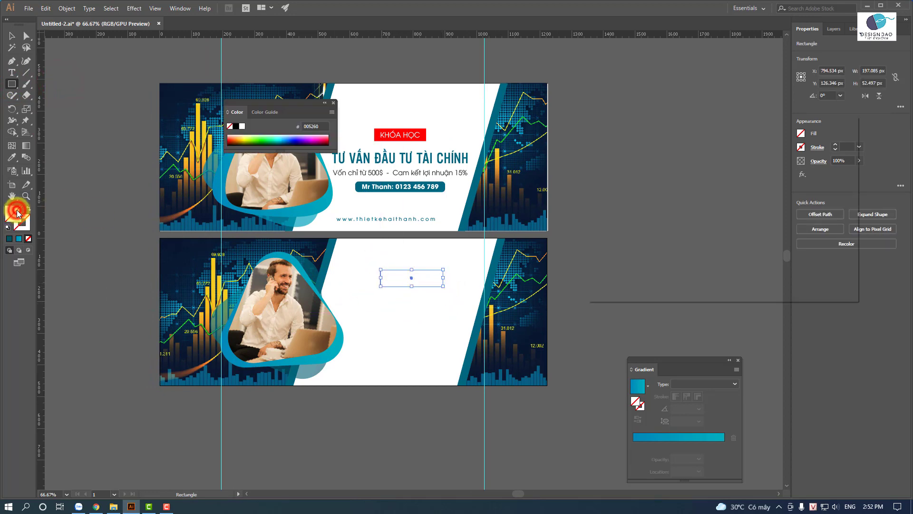
mouse_move(727, 150)
mouse_down()
mouse_move(734, 145)
mouse_move(716, 148)
mouse_up()
click(816, 153)
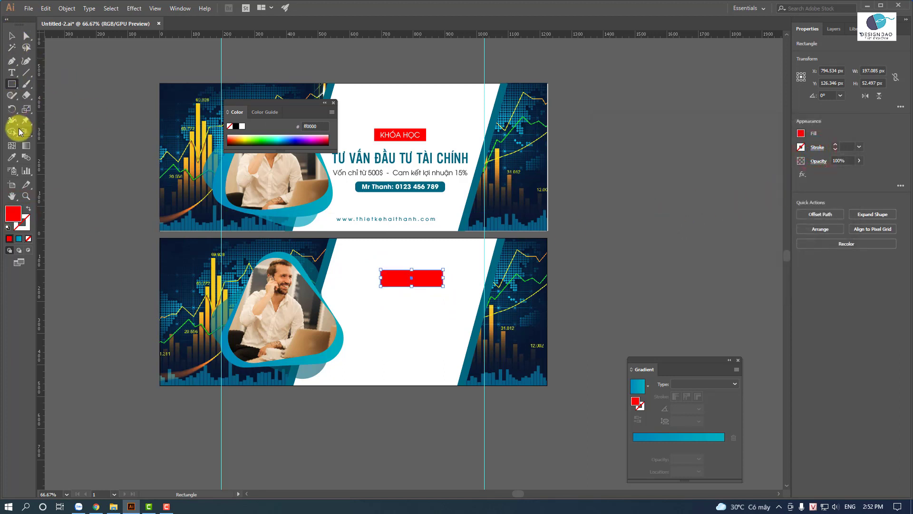
click(12, 72)
text(KHÓA HỌC)
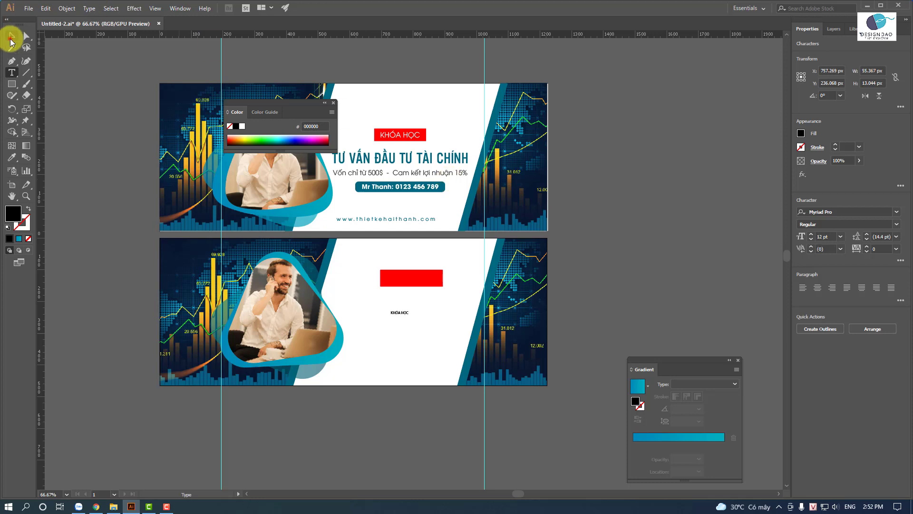
Step: Make the KHÓA HỌC label white UTM Avo text and enlarge it
click(12, 36)
click(840, 212)
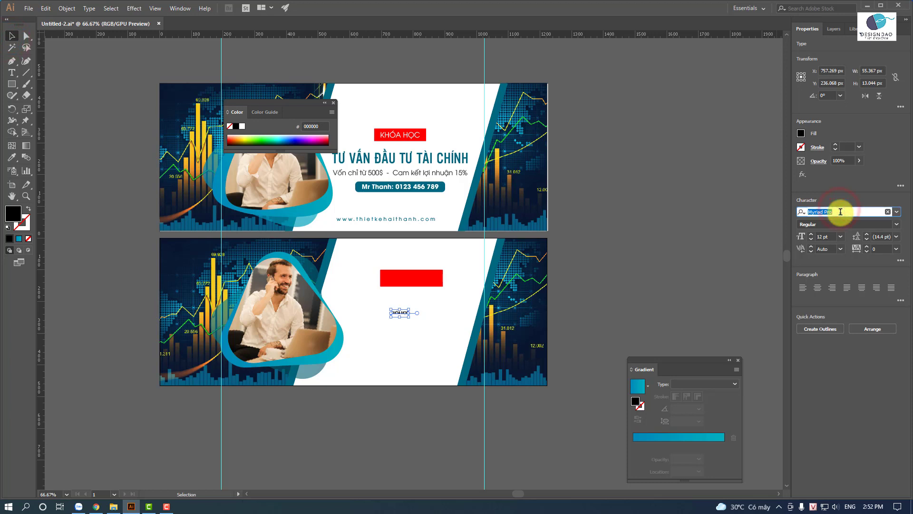
text(UTM AVO)
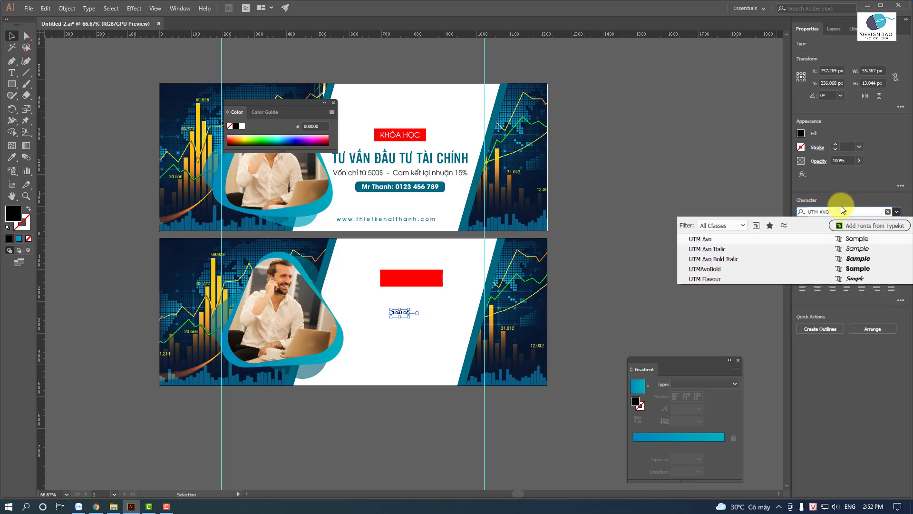
click(726, 243)
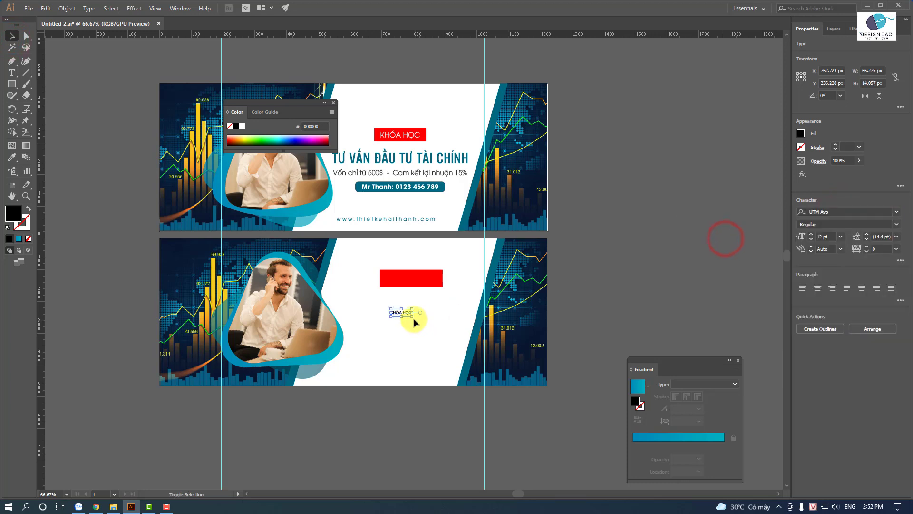
mouse_move(413, 317)
mouse_down()
mouse_move(465, 330)
mouse_move(414, 278)
mouse_up()
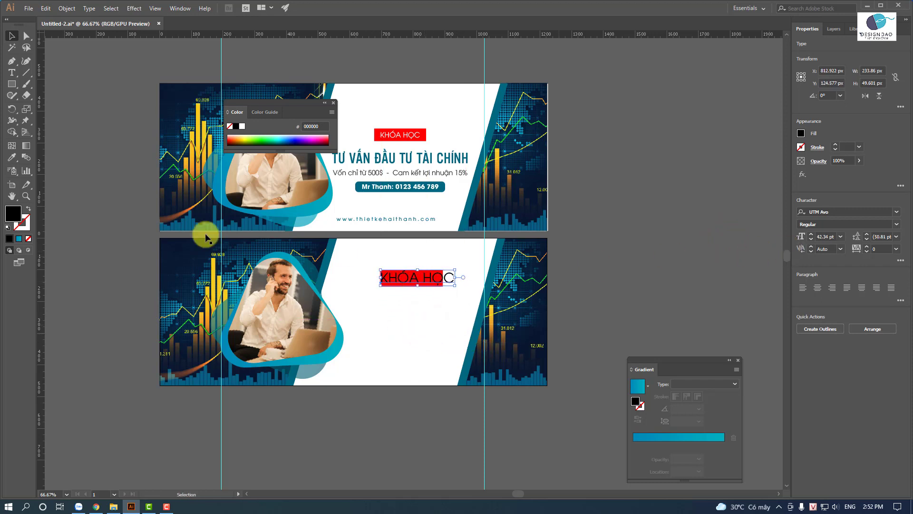
double_click(14, 214)
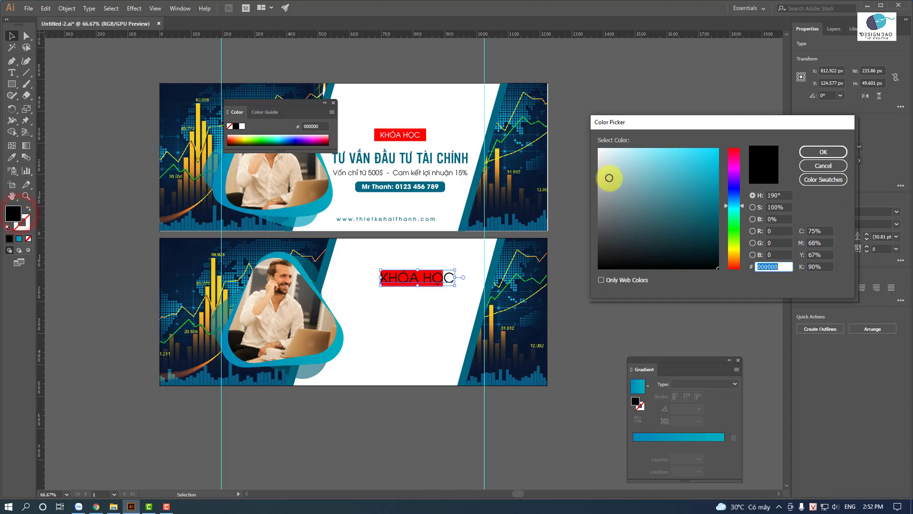
click(602, 151)
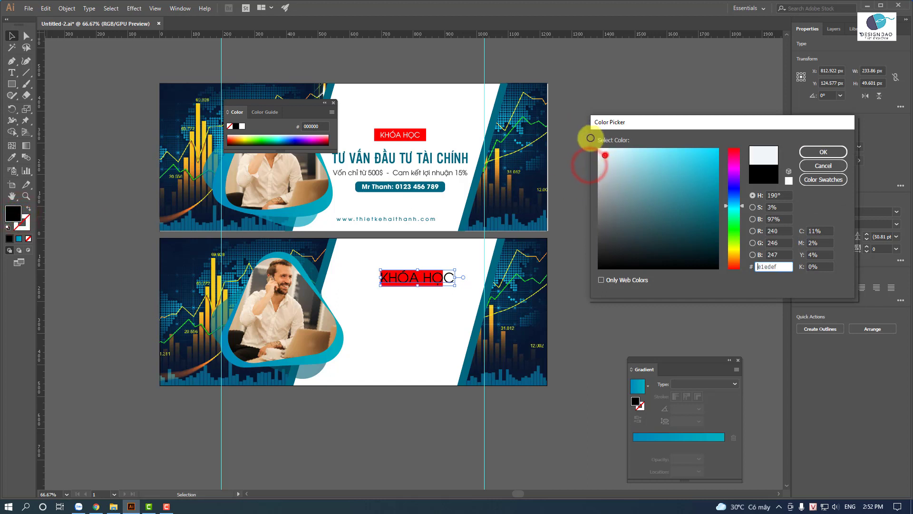
click(818, 152)
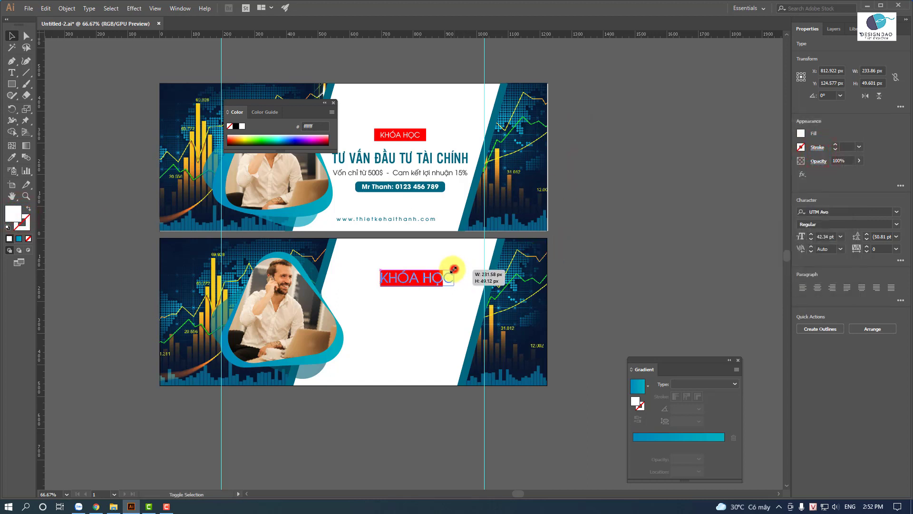
Step: Resize the label to fit the red bar and centre it horizontally and vertically on it
drag(455, 271, 439, 275)
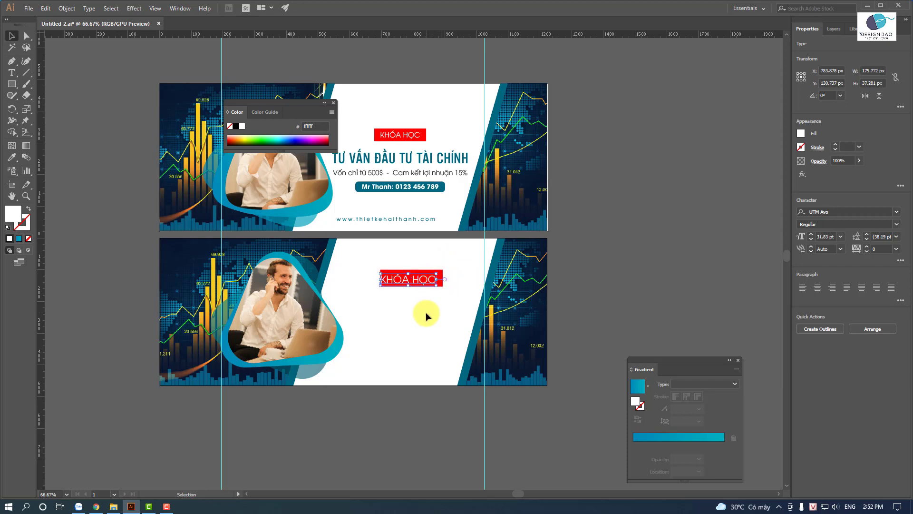
click(401, 318)
click(395, 271)
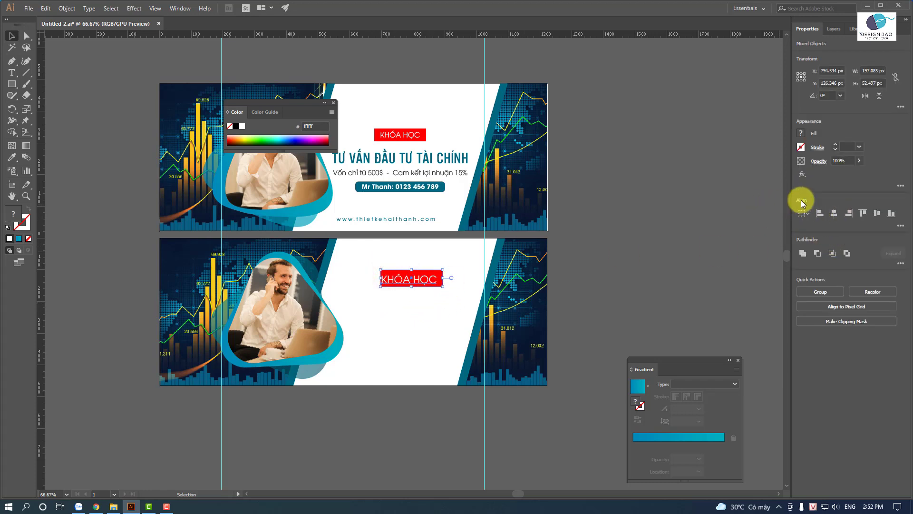
click(834, 215)
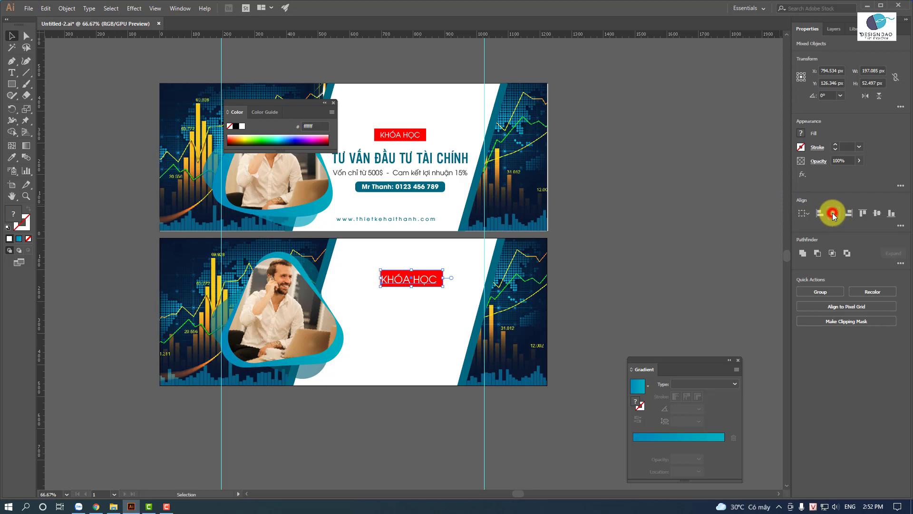
click(361, 344)
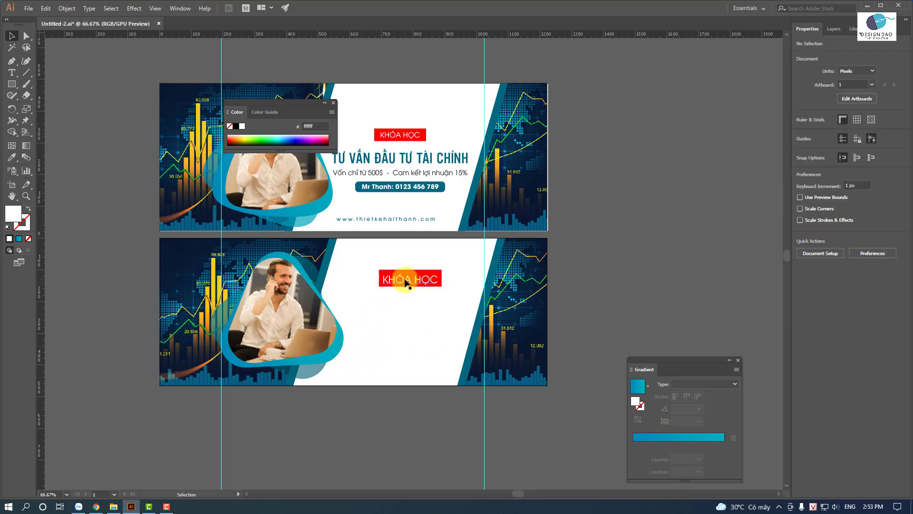
click(403, 299)
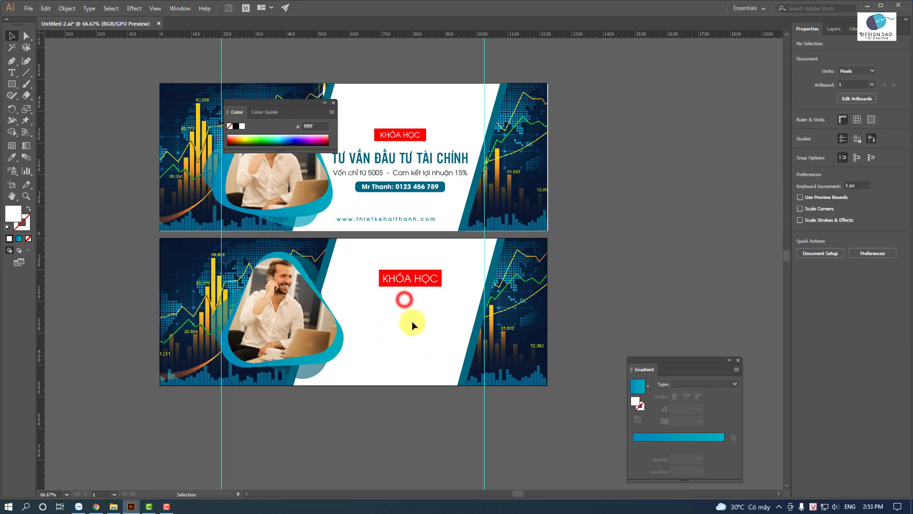
Step: Add the TƯ VẤN ĐẦU TƯ TÀI CHÍNH text with the top headline's style, placed under the red label
click(12, 73)
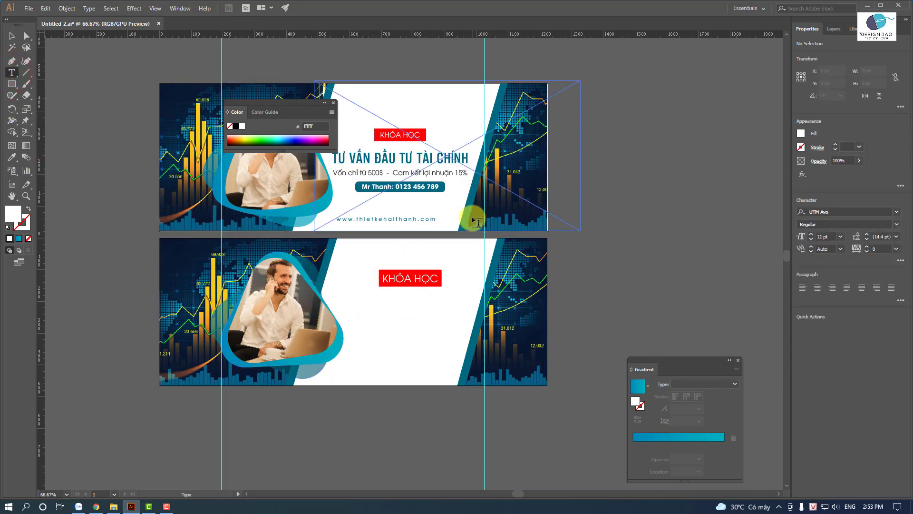
click(354, 313)
text(TƯ VẤN ĐẦU TƯ TÀI CHÍNH)
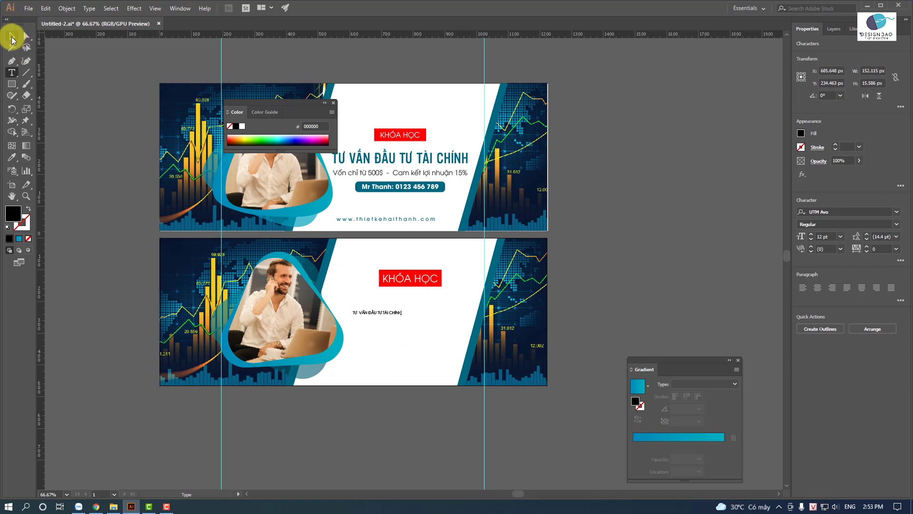
click(11, 35)
click(14, 221)
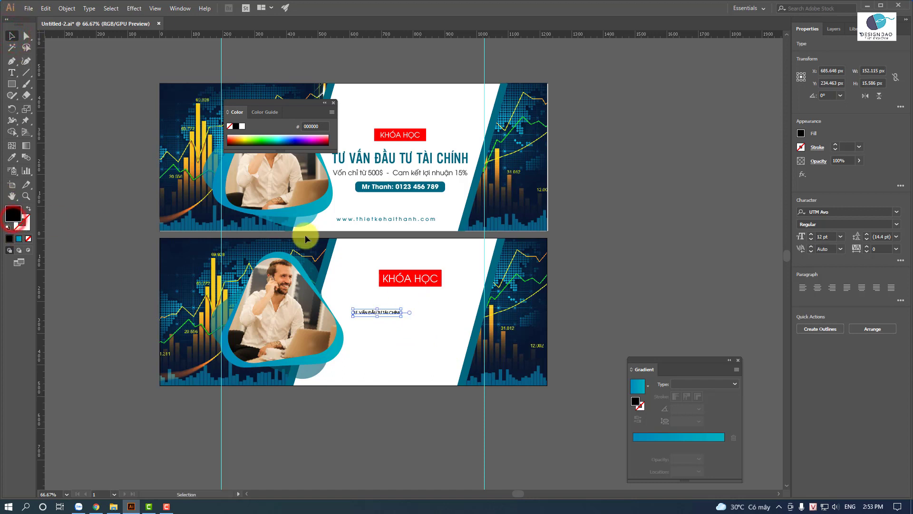
key(i)
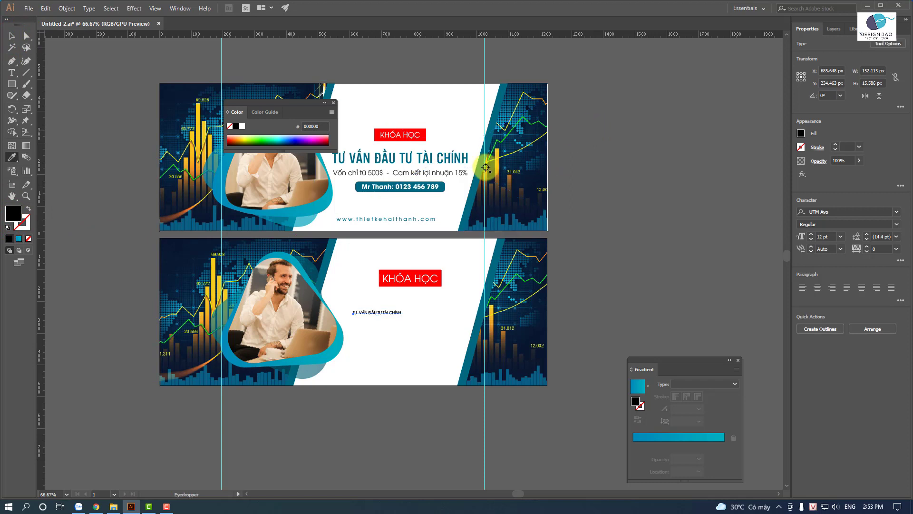
click(428, 158)
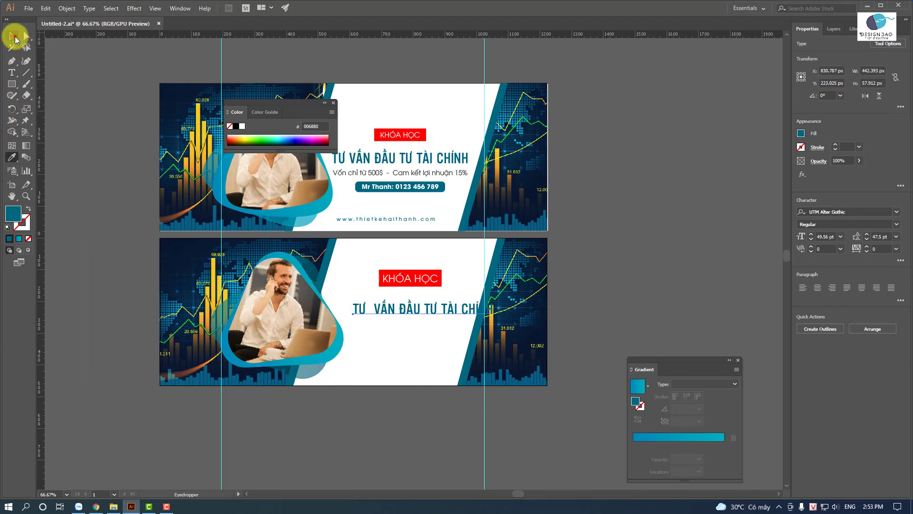
click(16, 39)
mouse_move(407, 313)
mouse_down()
mouse_move(383, 309)
mouse_move(392, 309)
mouse_up()
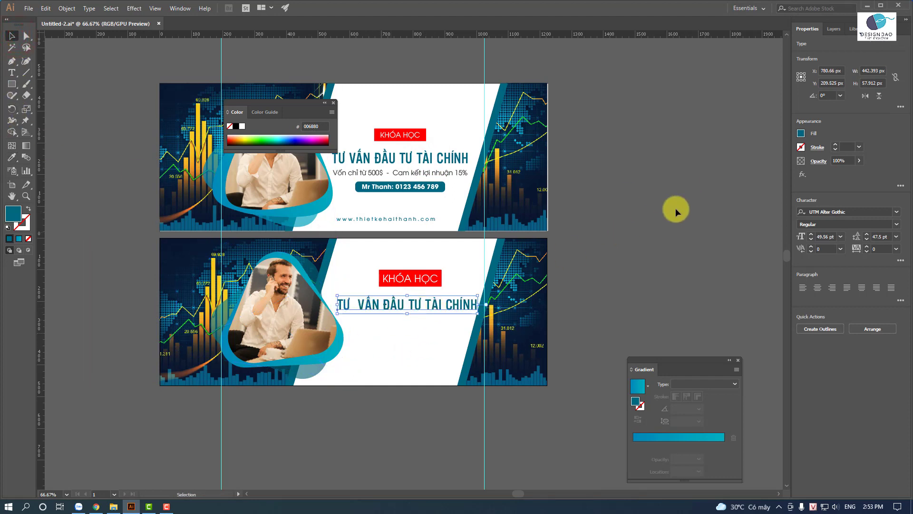
Step: Check the headline's teal #006880 fill and its UTM Alter Gothic font, size, leading, tracking and kerning
click(802, 133)
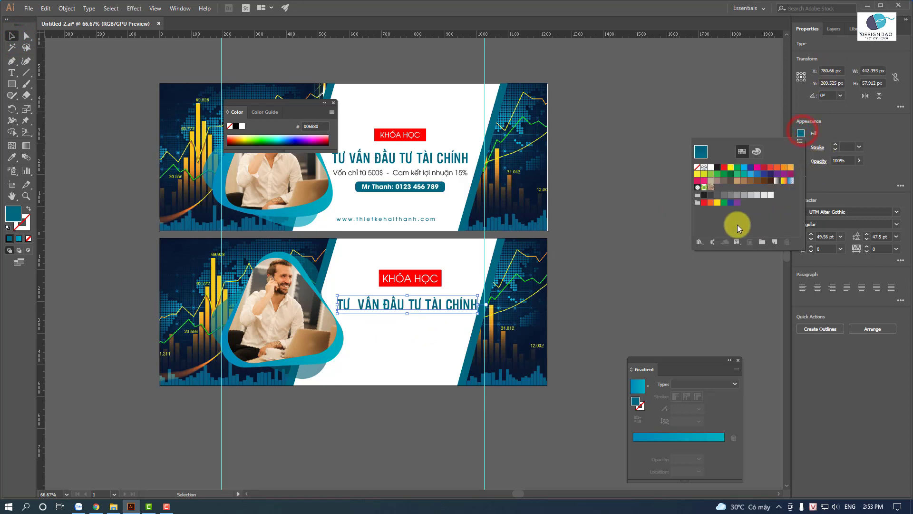
double_click(12, 214)
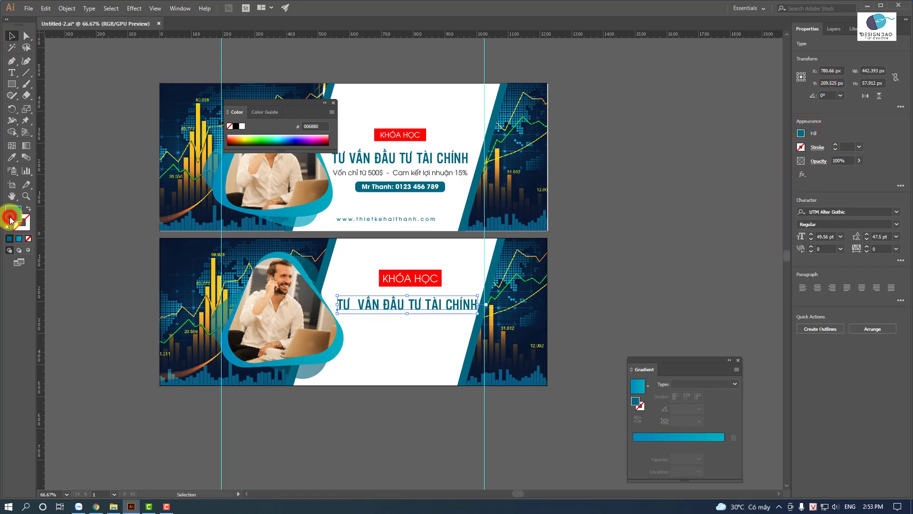
click(824, 152)
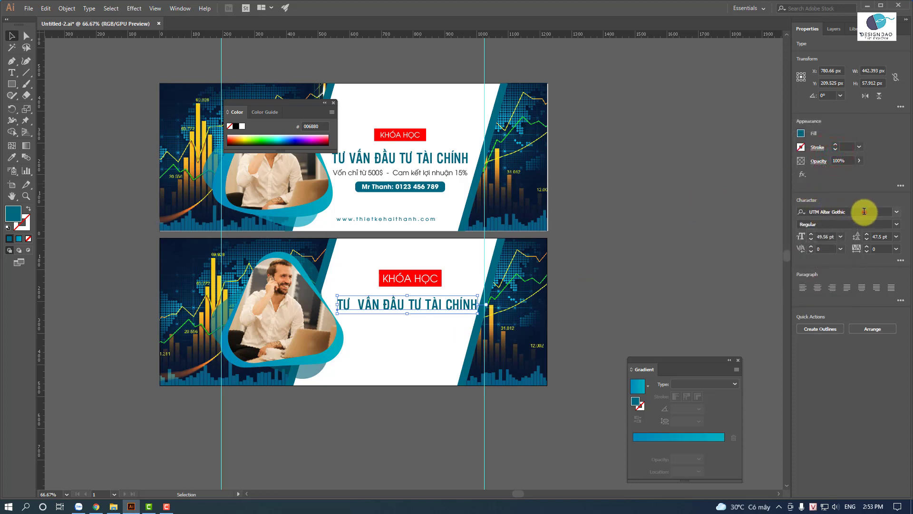
click(865, 212)
click(863, 210)
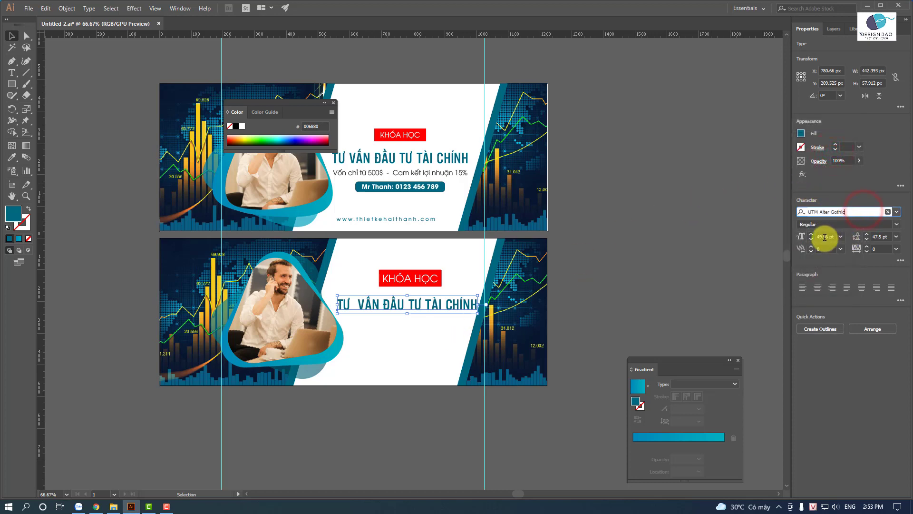
click(824, 237)
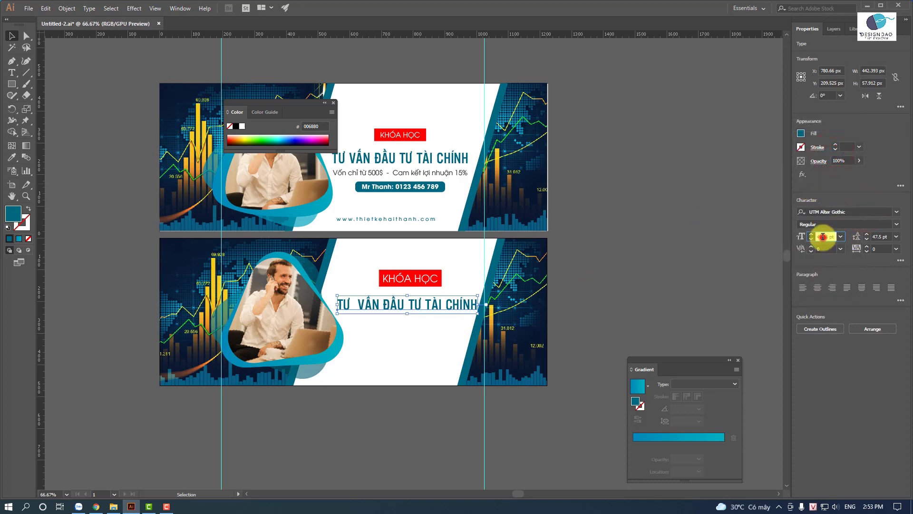
click(885, 237)
click(885, 248)
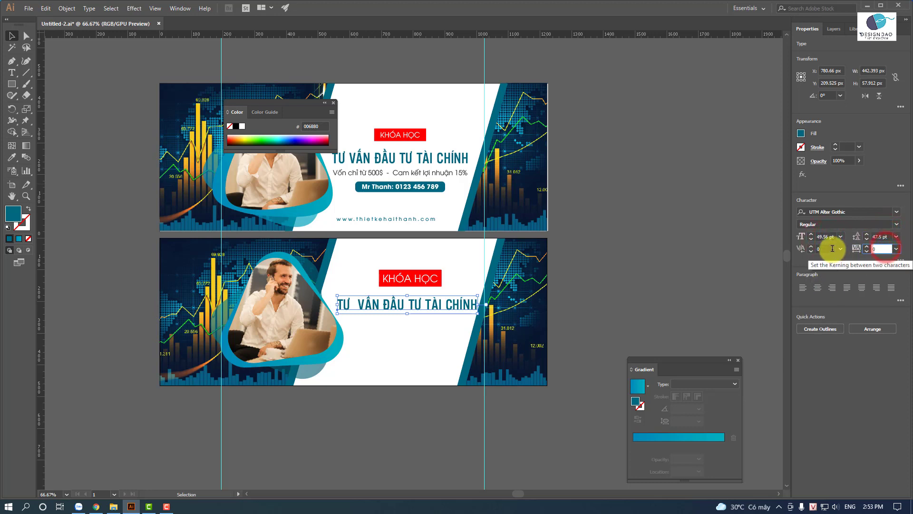
click(830, 248)
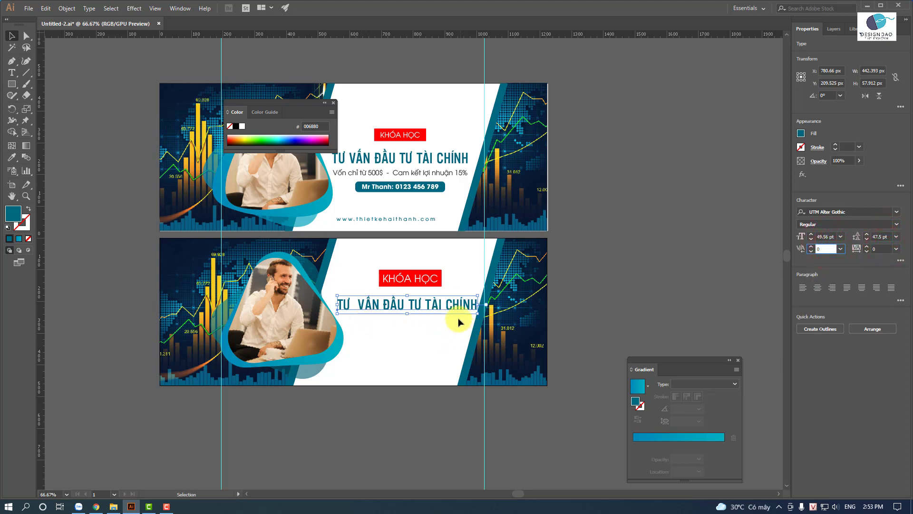
Step: Duplicate the 'Vốn chỉ từ 500$ - Cam kết lợi nhuận 15%' subline beneath the lower headline
click(394, 335)
click(365, 172)
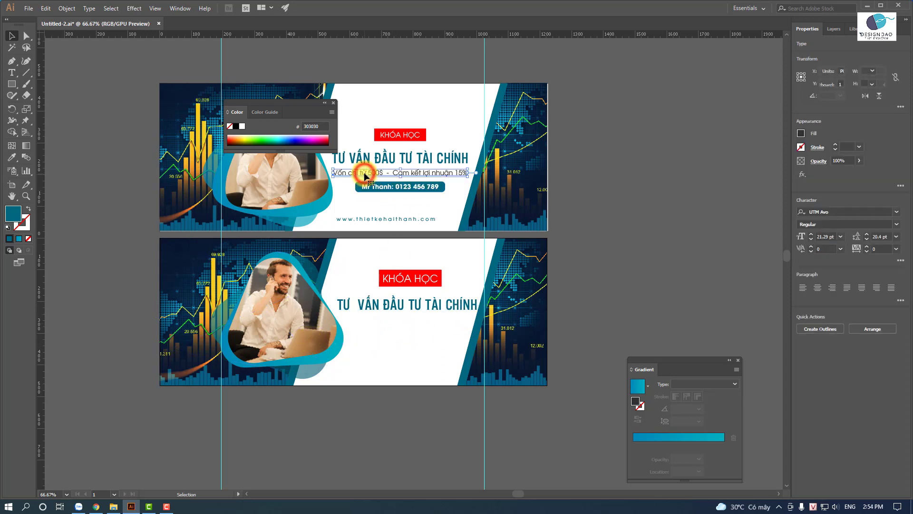
drag(367, 189, 389, 320)
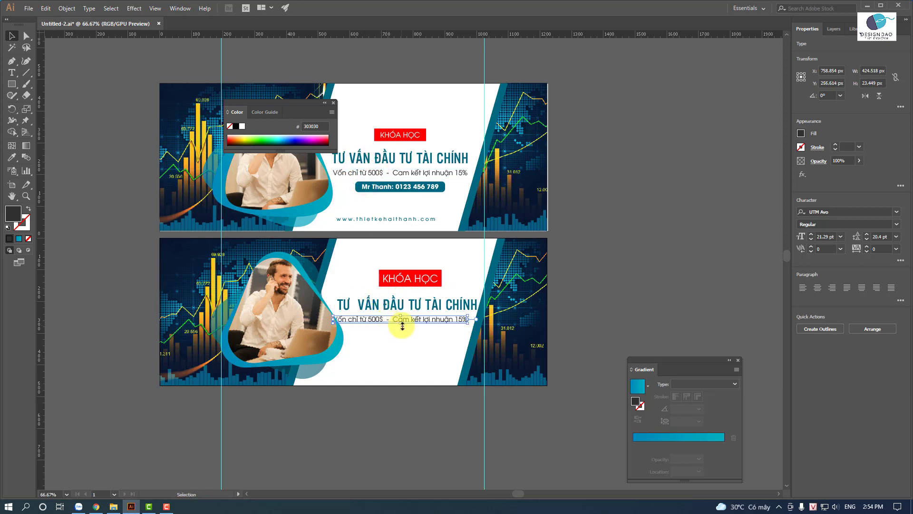
key(Up)
key(Up)
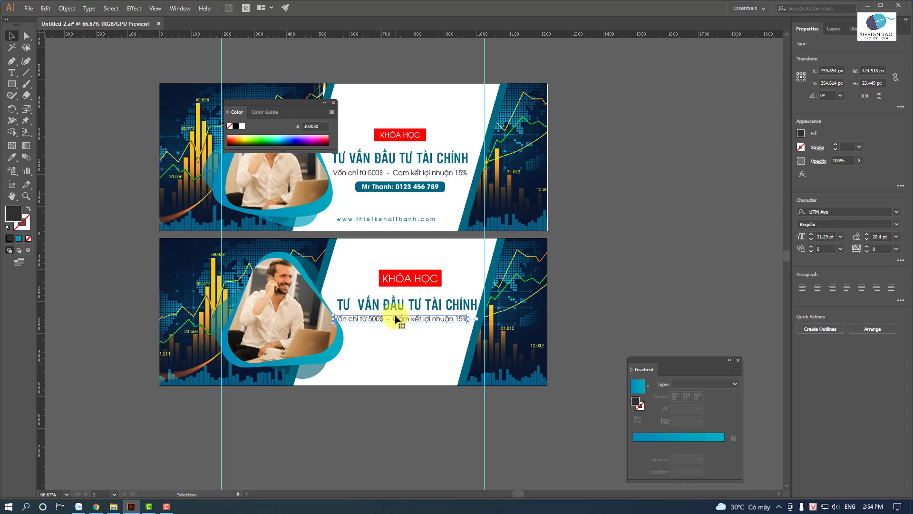
key(Right)
key(Right)
key(Right)
key(Right)
key(Right)
key(Right)
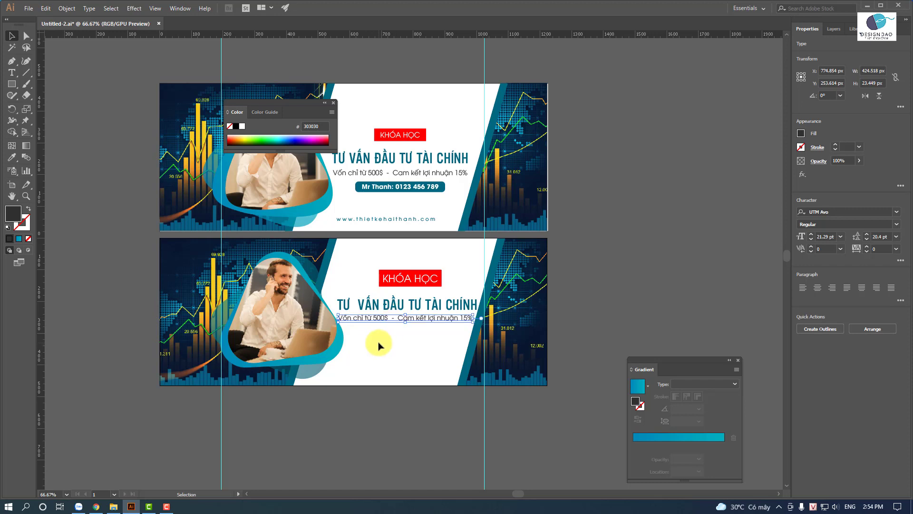
click(391, 352)
scroll(414, 252, down, 1)
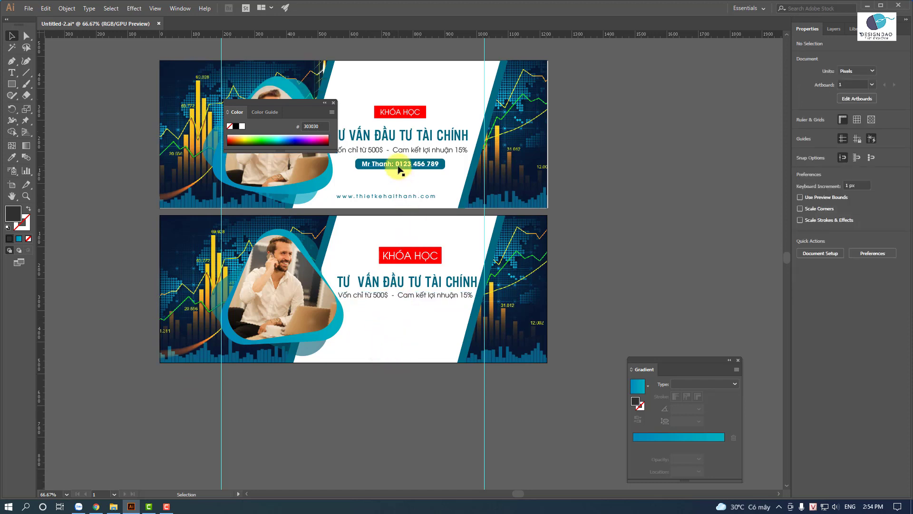
Step: Draw a rounded bar just below the subline and give it the phone pill's teal #006880
click(11, 84)
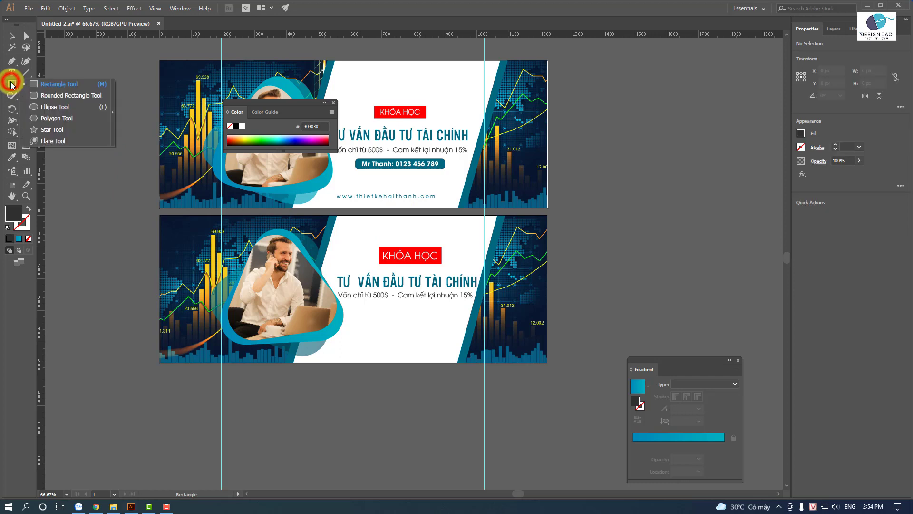
click(56, 95)
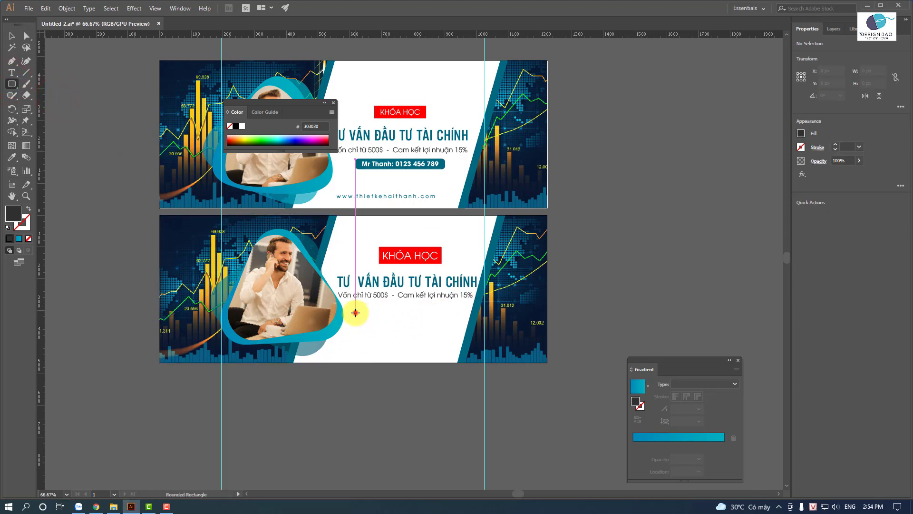
drag(355, 312, 464, 325)
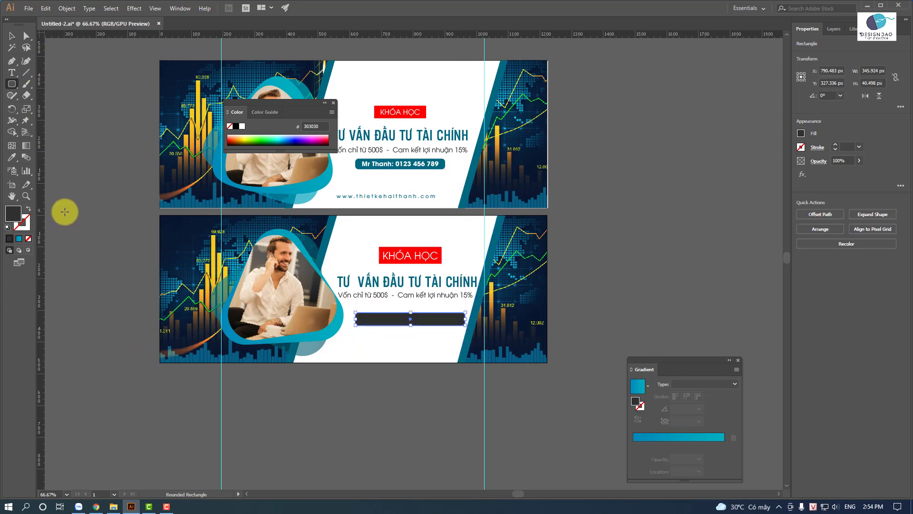
key(i)
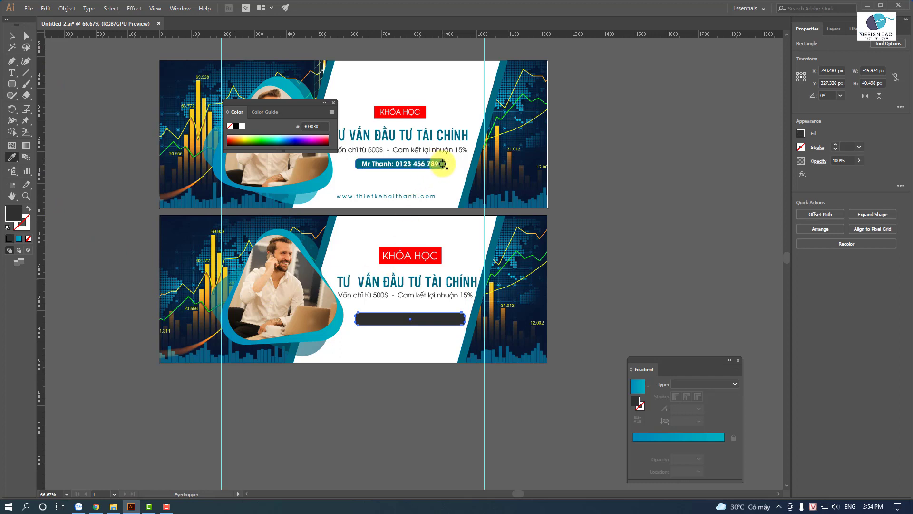
click(443, 164)
click(11, 35)
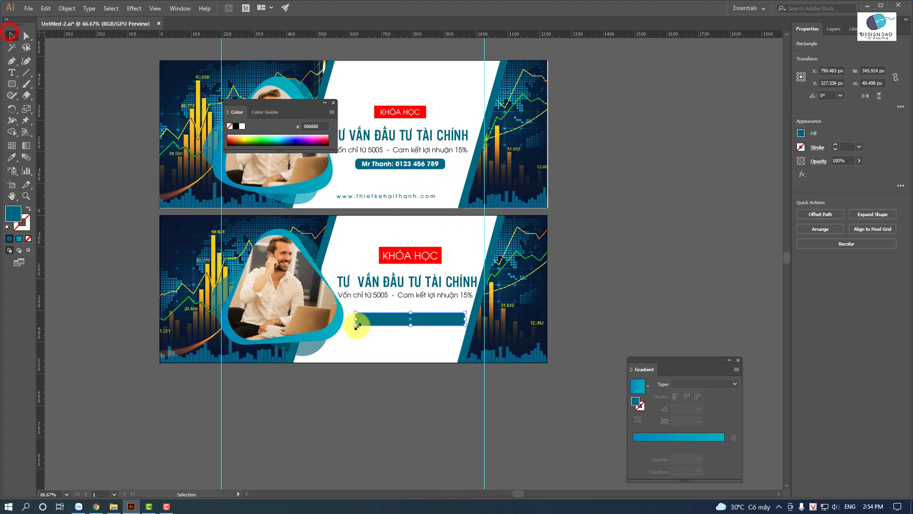
drag(400, 320, 397, 309)
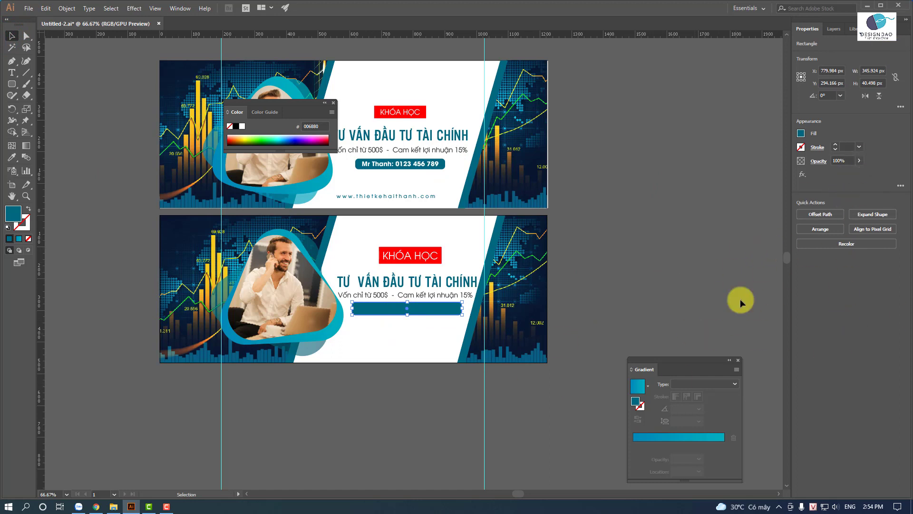
click(12, 73)
Step: Add the text 'SDFSDFSD' and place it inside the teal bar
click(370, 333)
text(SDFSDF)
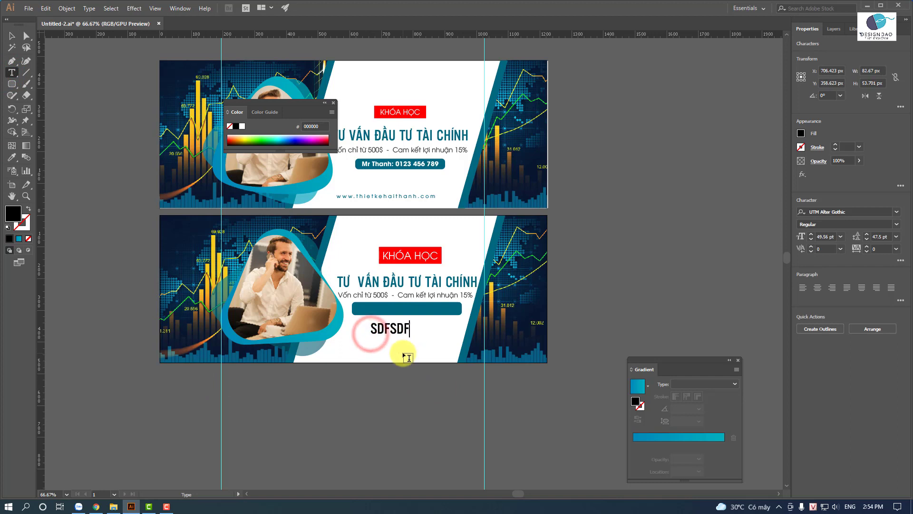
text(SD)
click(11, 37)
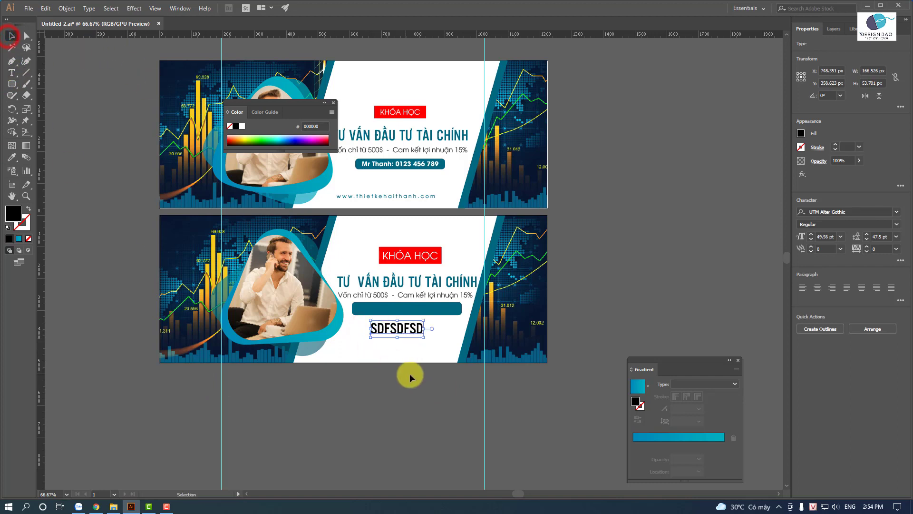
drag(415, 333, 421, 314)
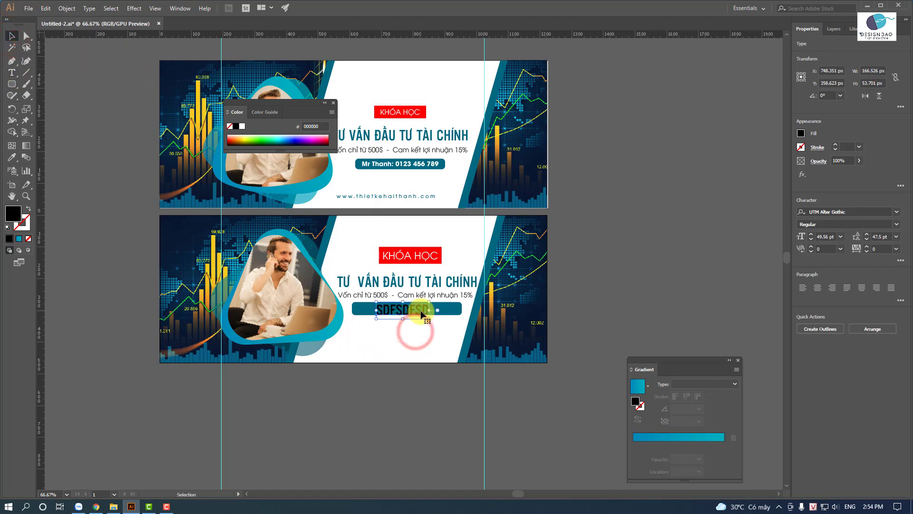
Step: Copy the website line beneath the teal bar and centre the lower text block horizontally
click(372, 196)
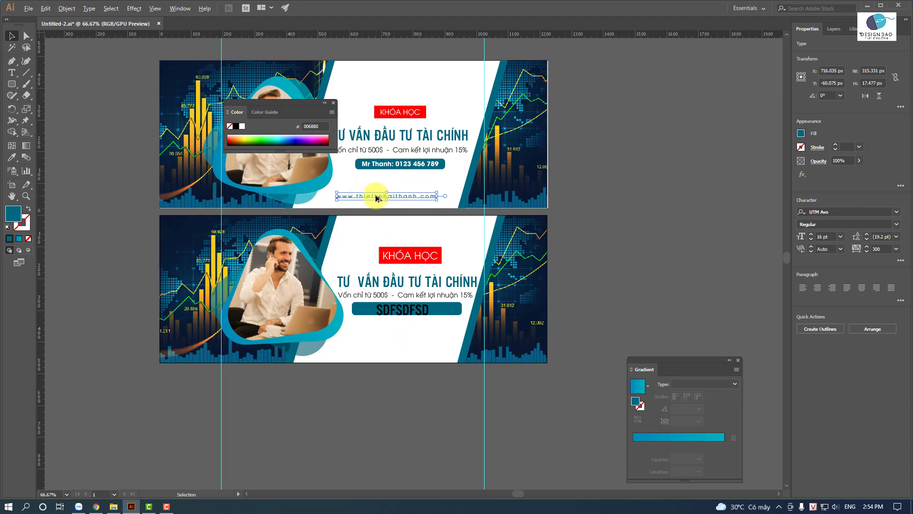
mouse_move(376, 197)
mouse_down()
mouse_move(367, 336)
mouse_move(391, 338)
mouse_up()
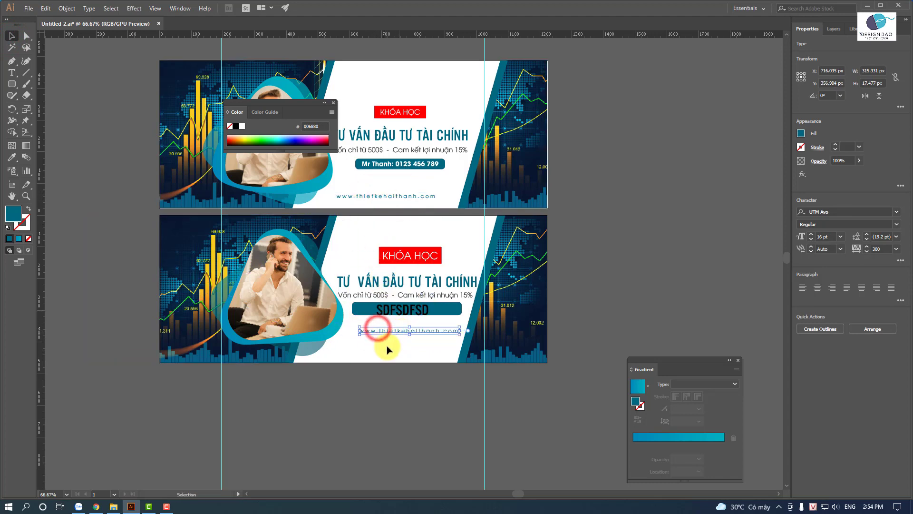
drag(374, 236, 427, 360)
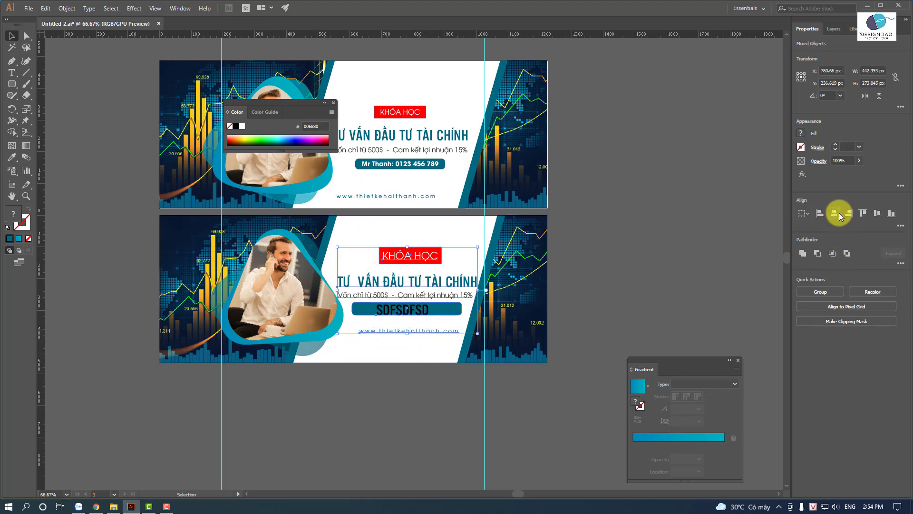
click(834, 213)
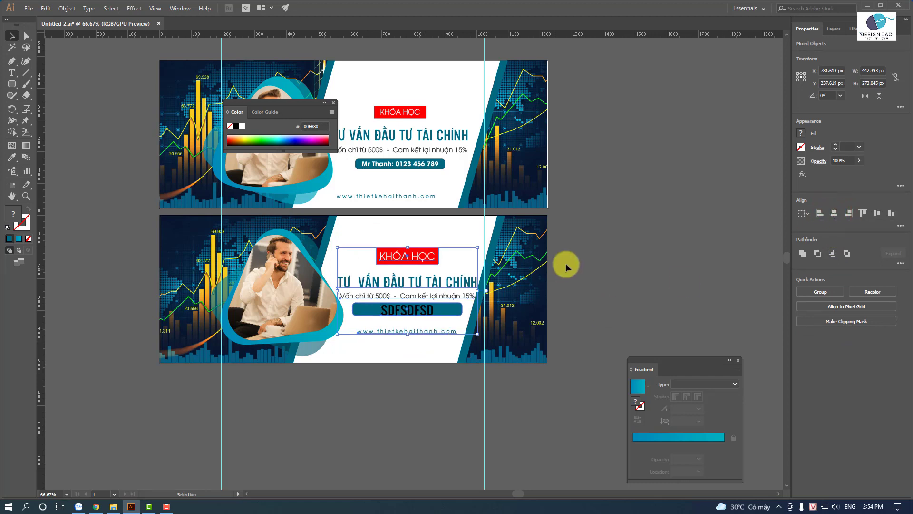
click(587, 256)
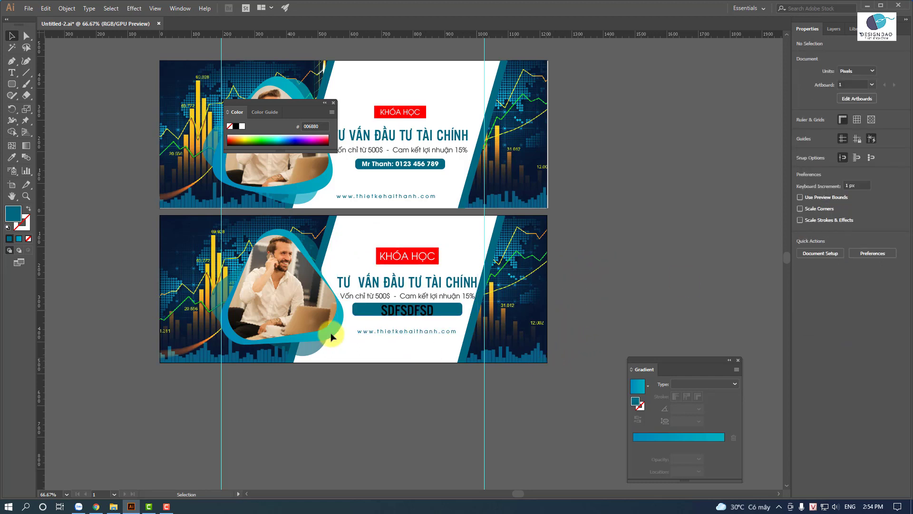
Step: Delete the recreated lower banner and move the original banner down onto the lower artboard
drag(128, 409, 600, 213)
key(Delete)
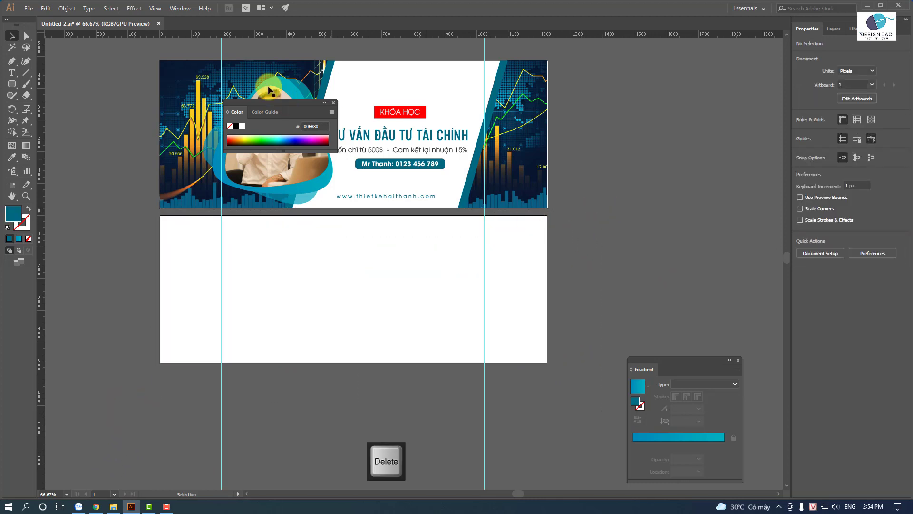
drag(139, 57, 597, 222)
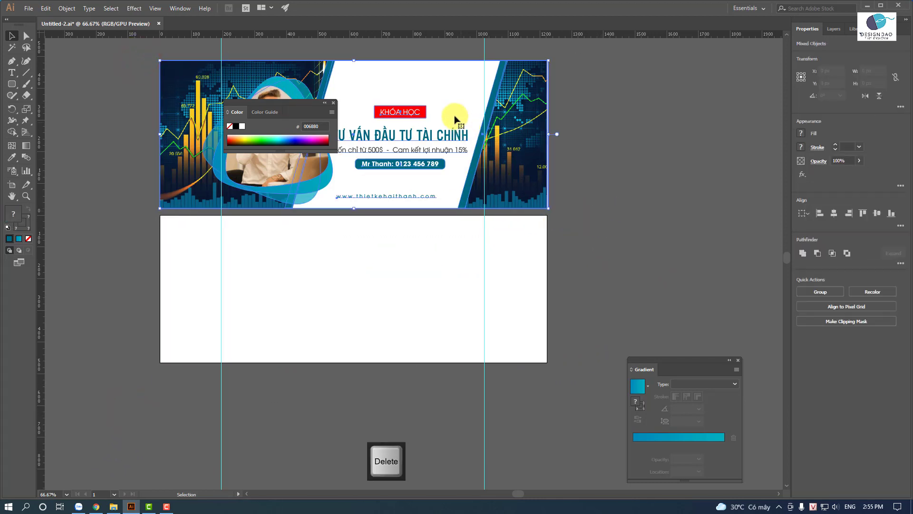
drag(447, 114, 446, 269)
click(659, 157)
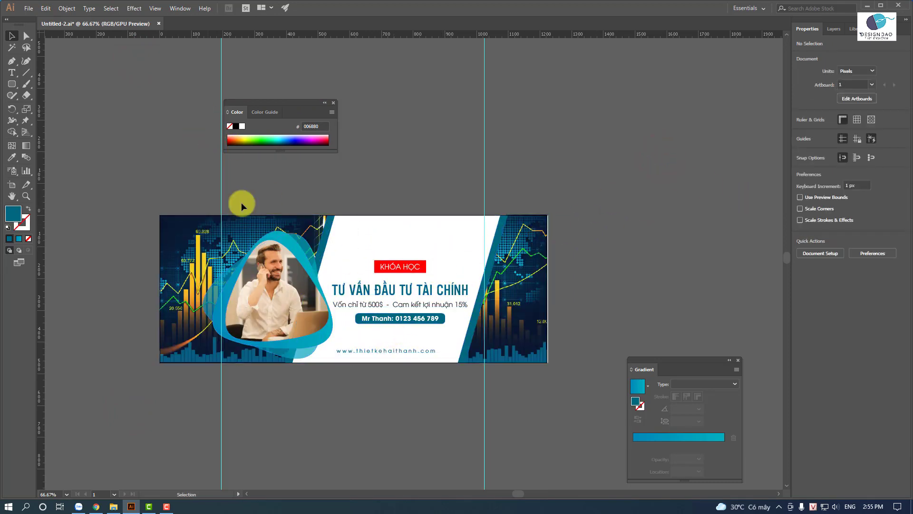
click(28, 8)
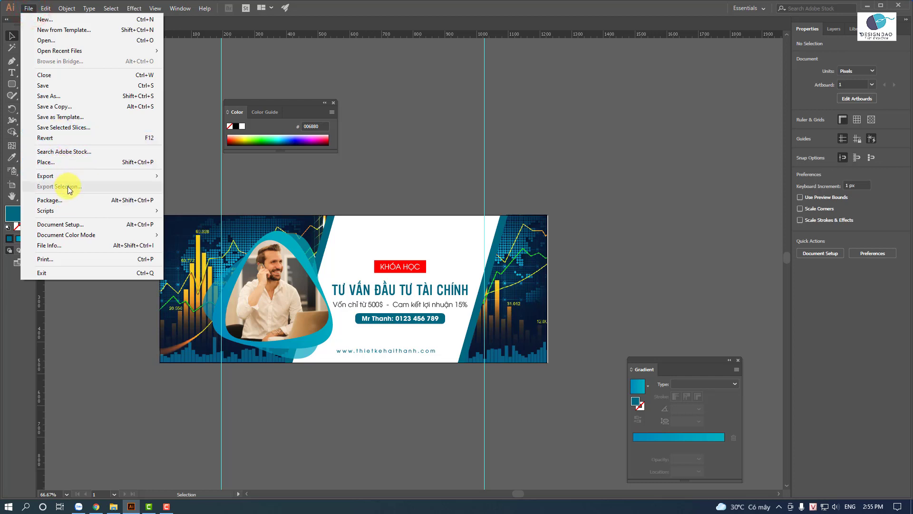
mouse_move(45, 176)
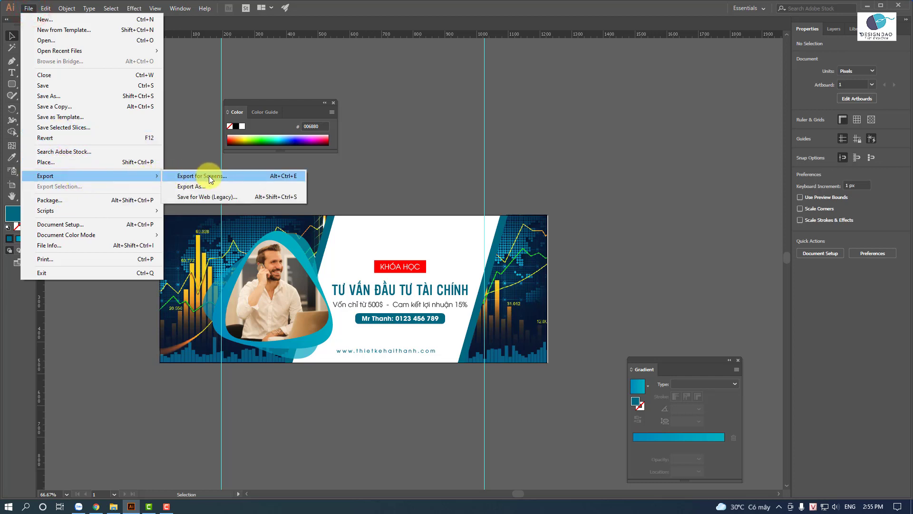
click(214, 197)
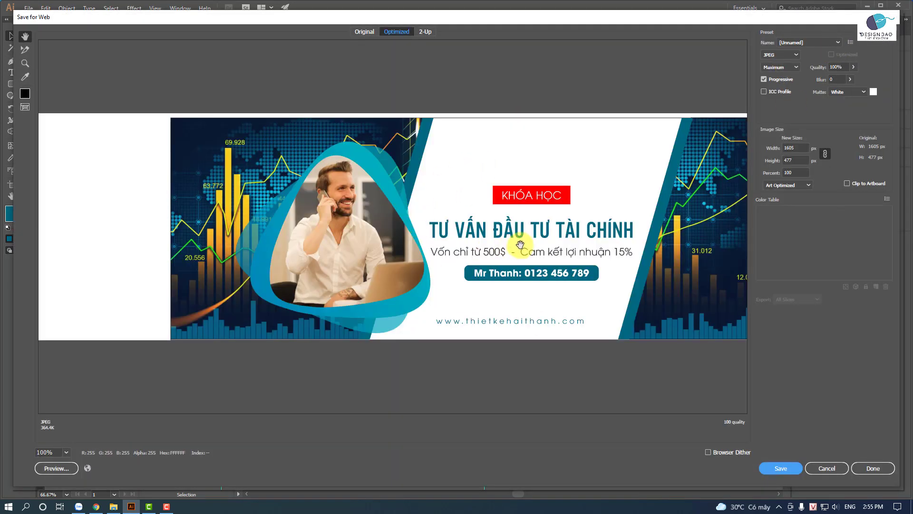
click(521, 244)
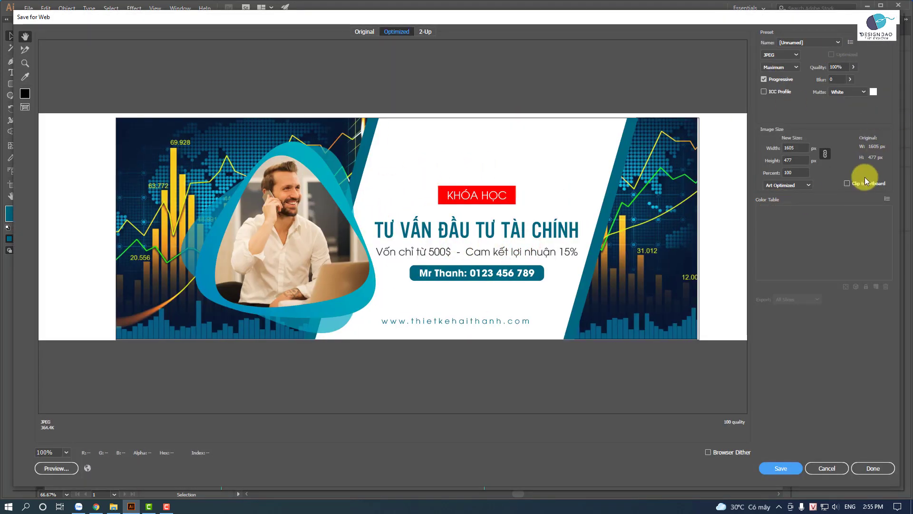
click(851, 182)
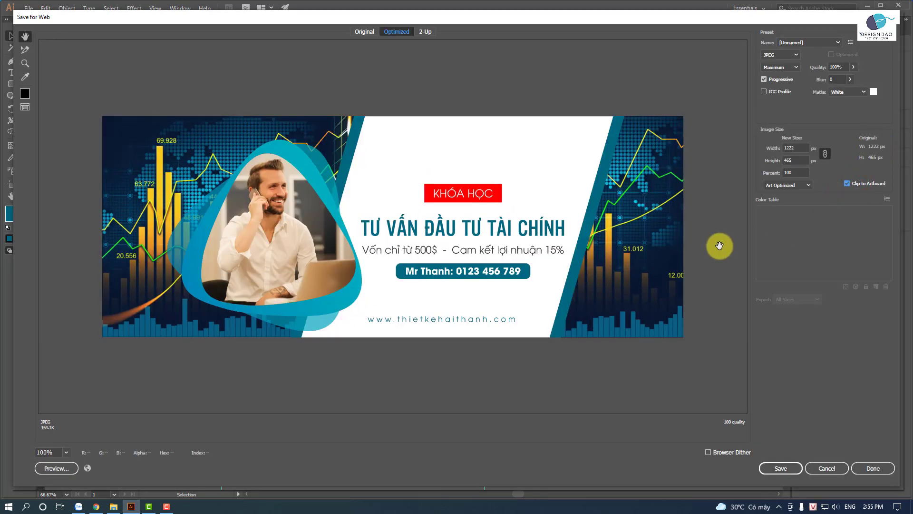
click(801, 172)
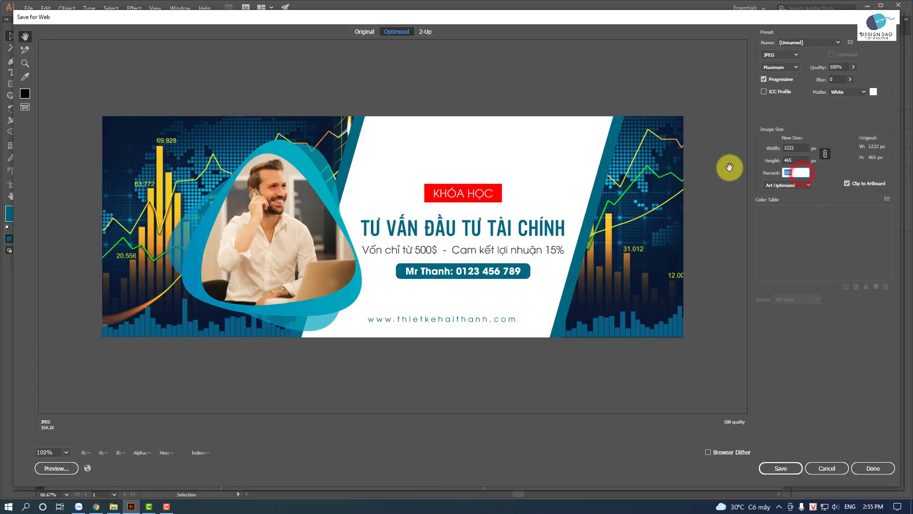
text(200)
click(720, 204)
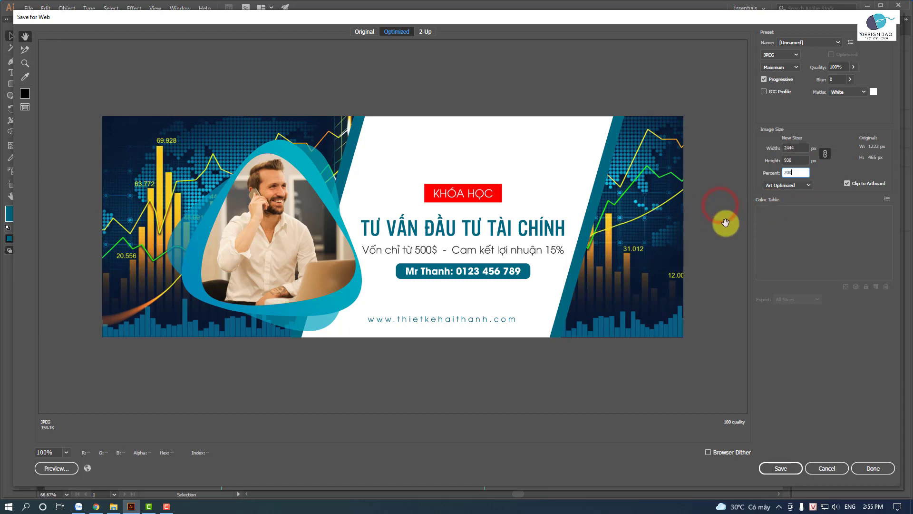
click(847, 184)
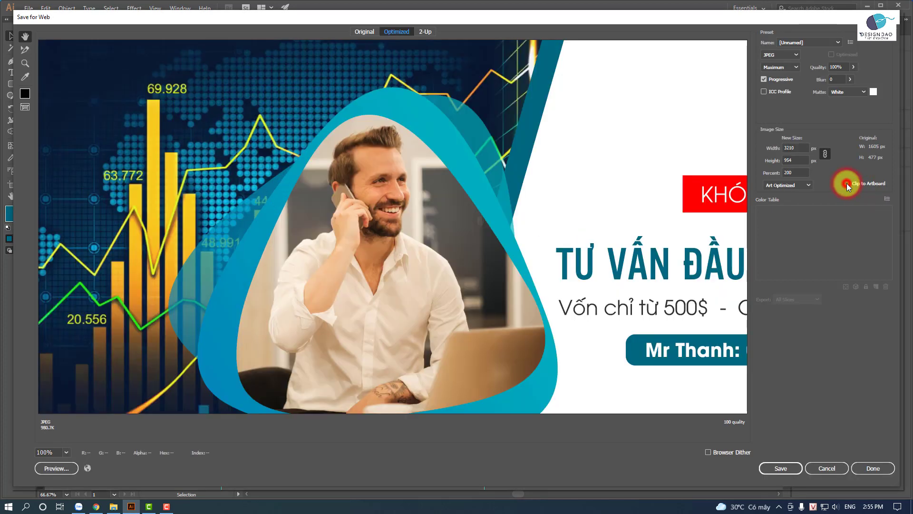
click(846, 183)
key(ctrl+minus)
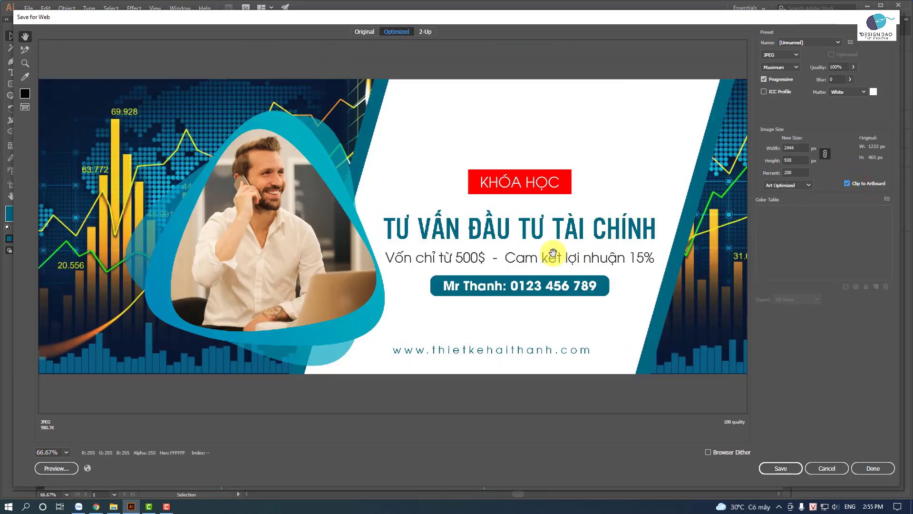
click(781, 468)
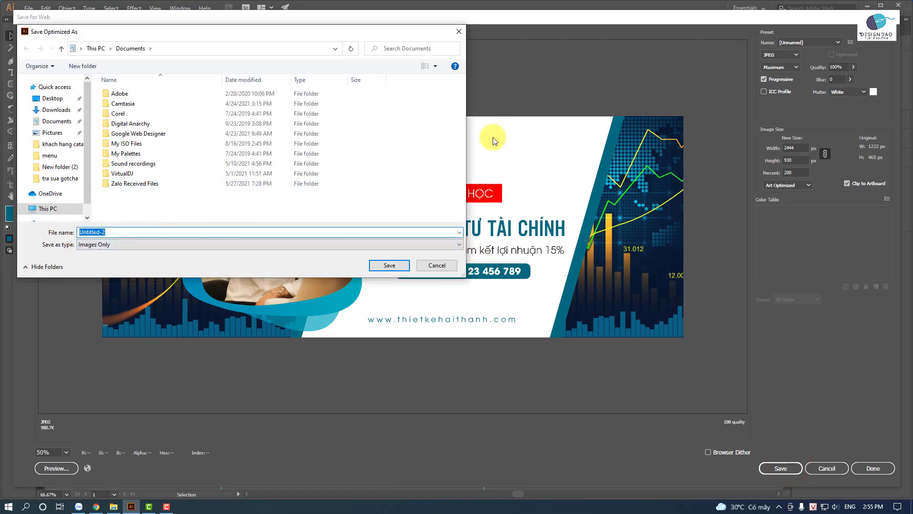
click(442, 266)
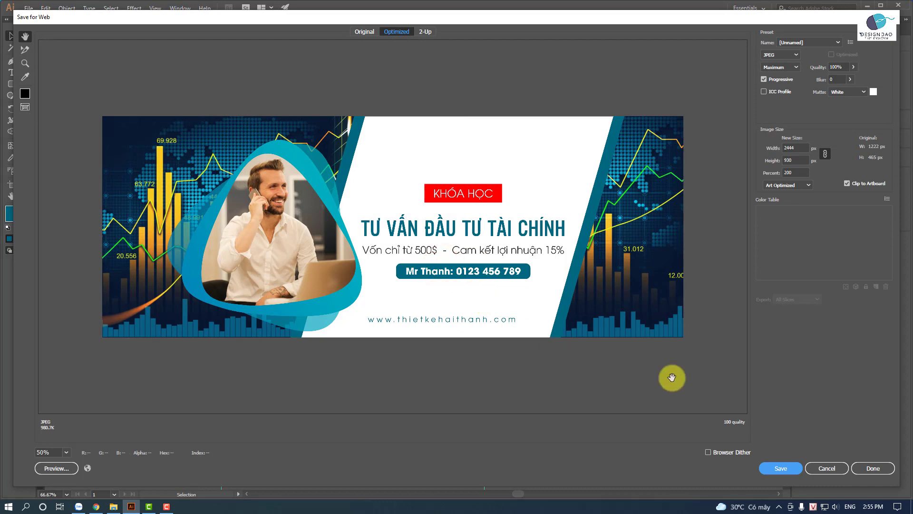
click(827, 468)
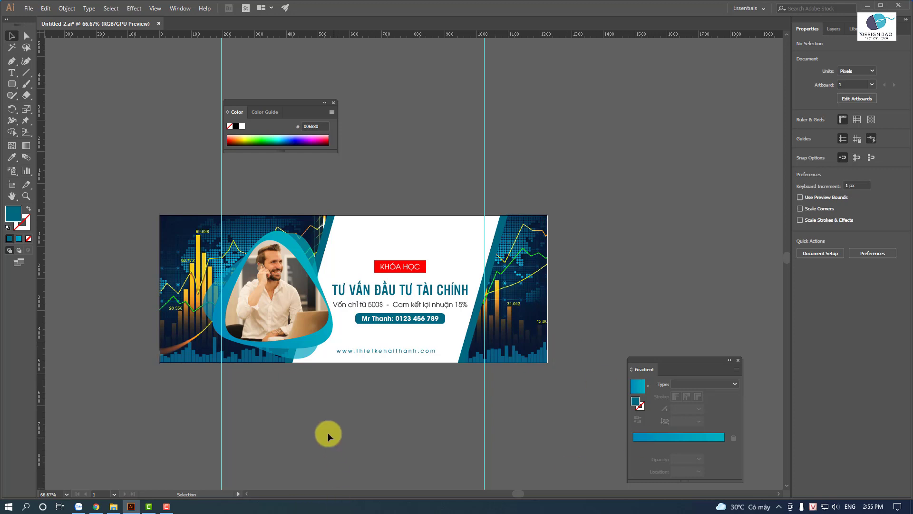
click(166, 506)
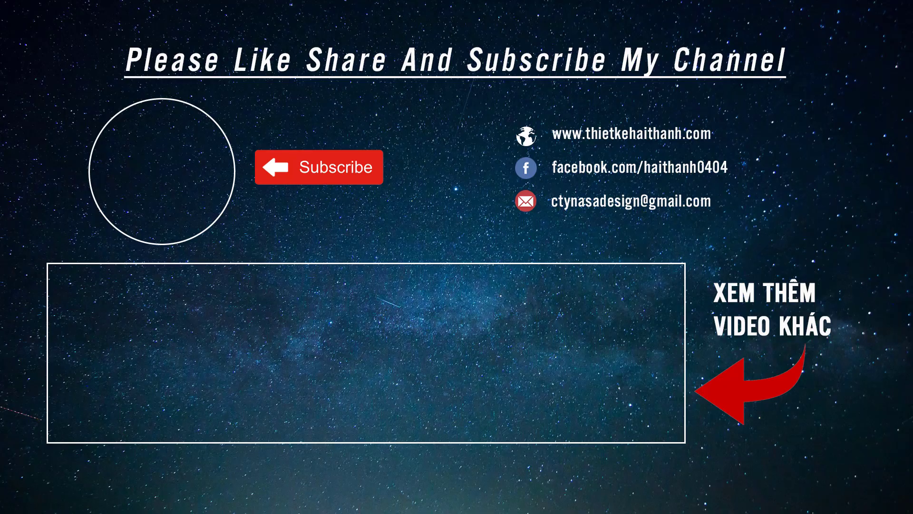